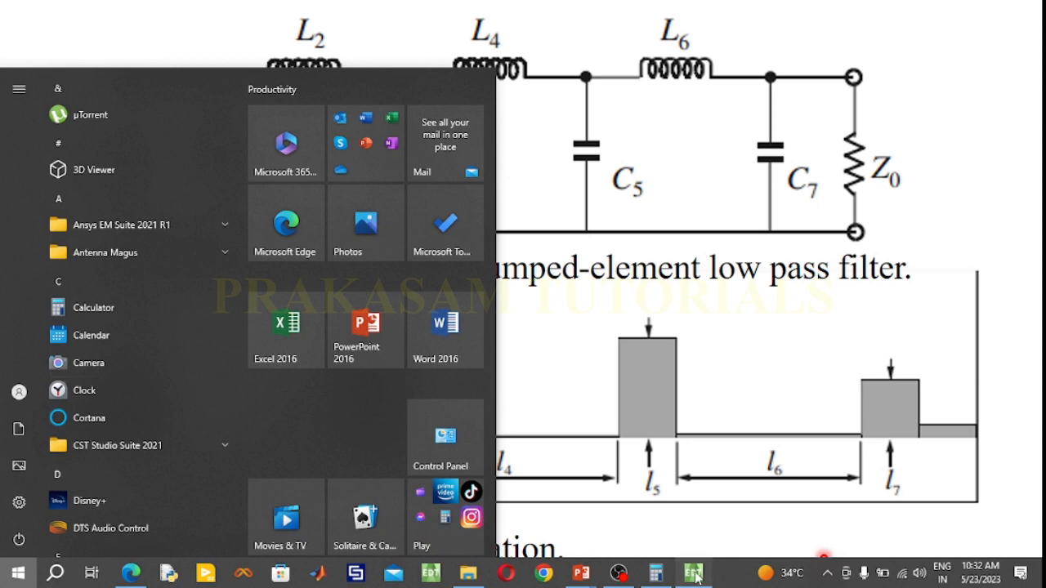
Switch to ANSYS Electronics Desktop and set the substrate box's XSize to 91.65 mm and YSize to 70 mm
click(693, 572)
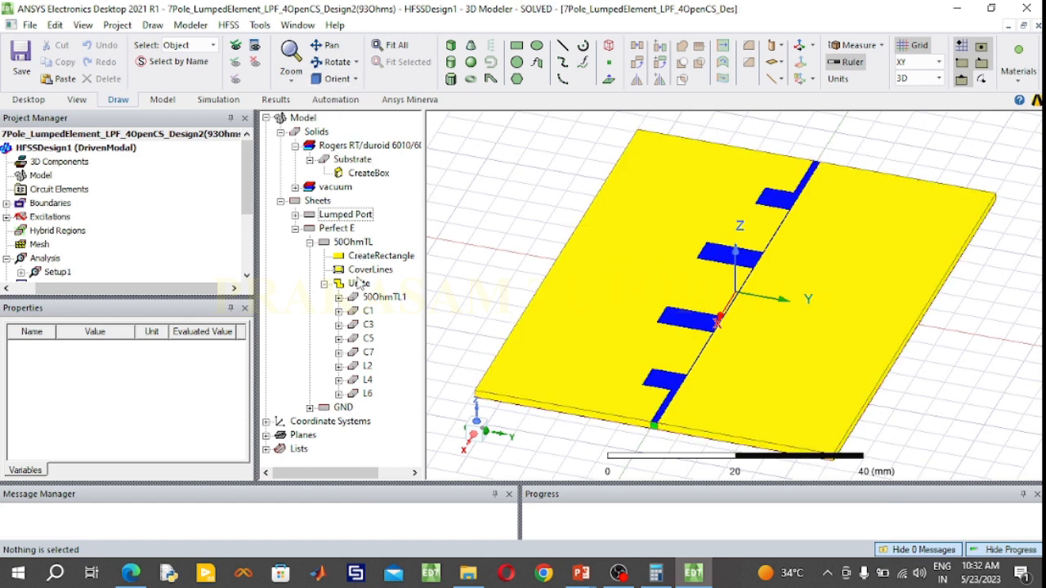
double_click(368, 174)
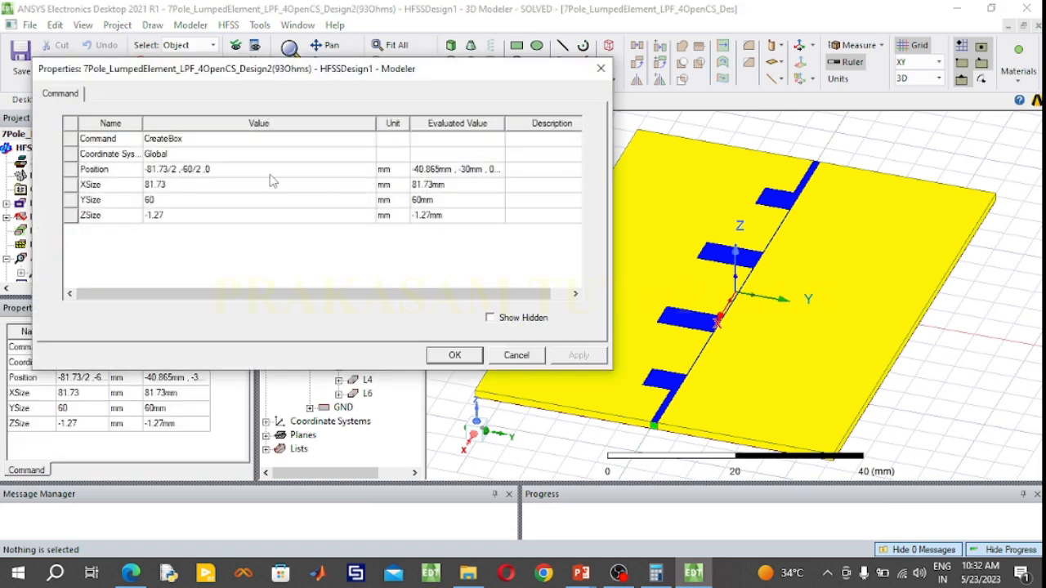
click(167, 187)
click(167, 187)
text(9)
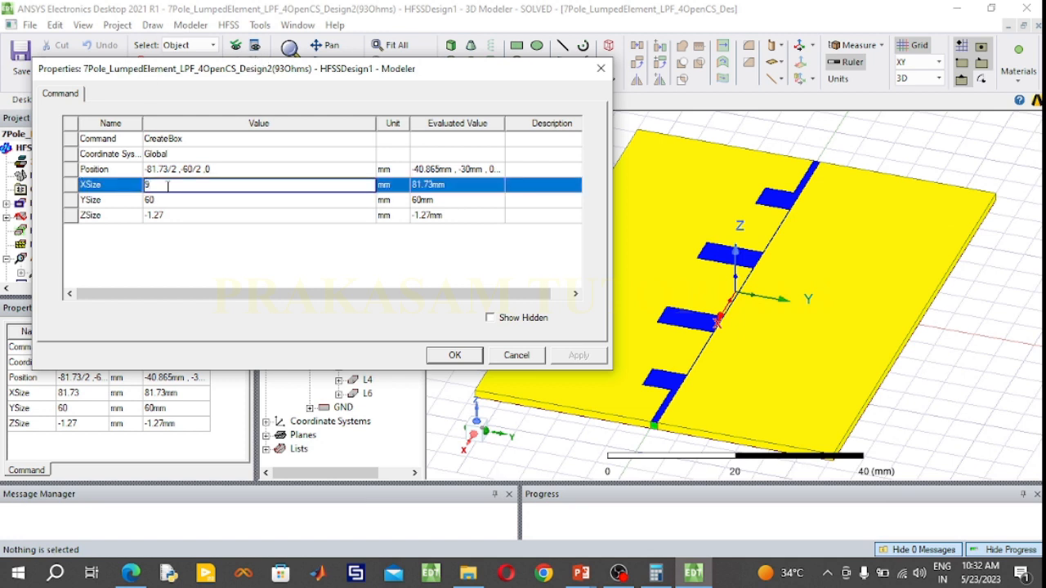
text(1.65)
click(186, 201)
click(185, 201)
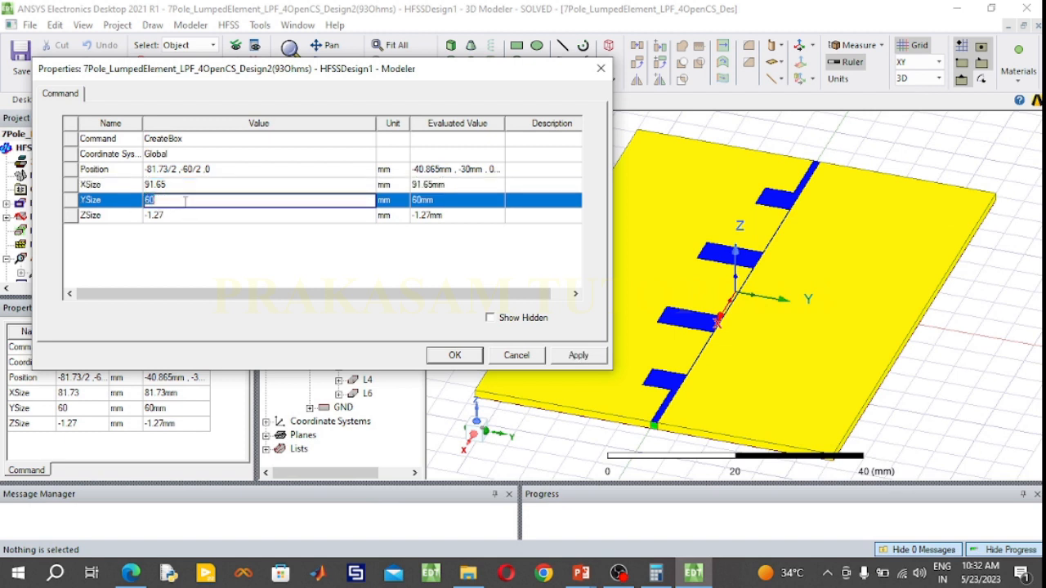
text(70)
click(177, 219)
click(177, 218)
click(176, 218)
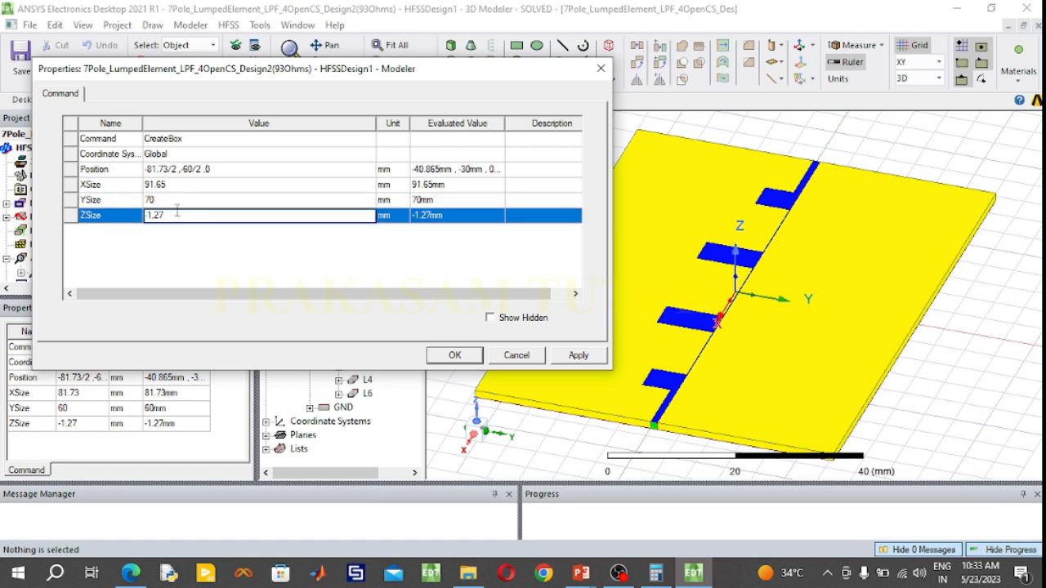
Set the substrate box's position to -91.65/2, -70/2, 0 mm and apply the box properties
click(166, 170)
mouse_move(164, 169)
mouse_down()
mouse_move(139, 167)
mouse_move(149, 167)
mouse_up()
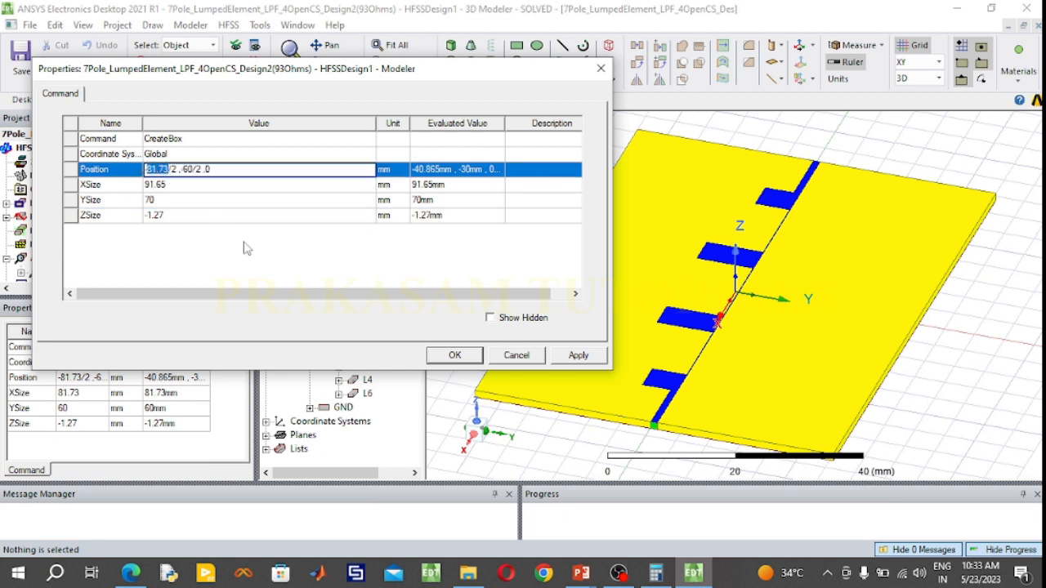
text(91.65)
key(BackSpace)
text(7)
click(455, 355)
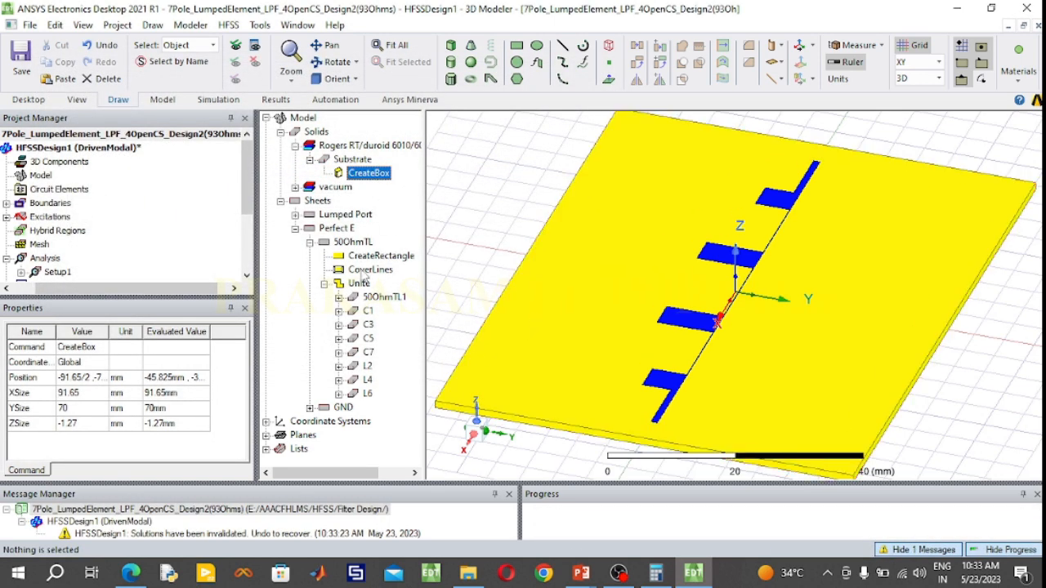
Set the GND rectangle's XSize to 91.65 mm and YSize to 70 mm
click(309, 407)
double_click(359, 423)
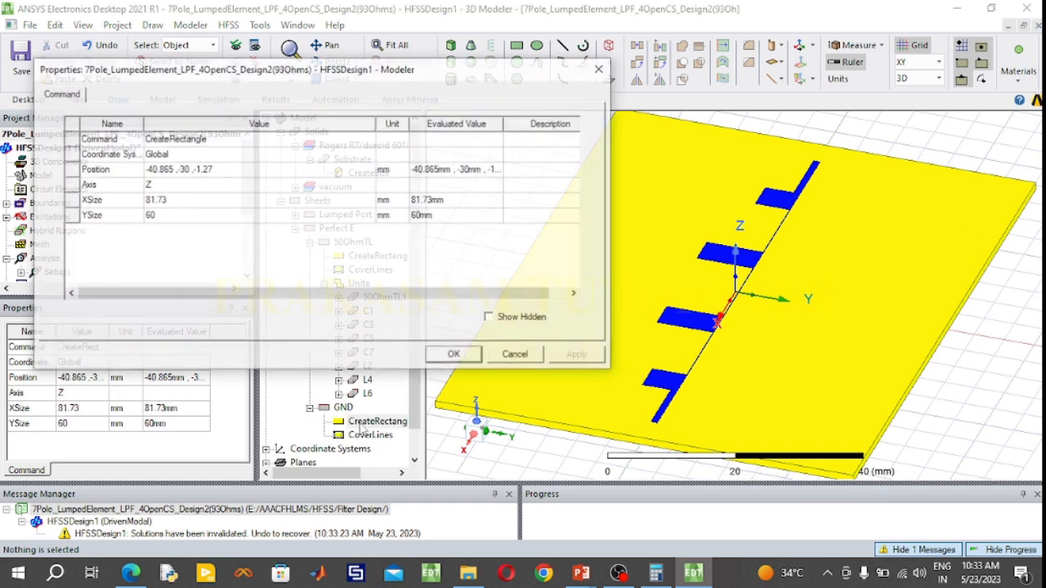
click(172, 199)
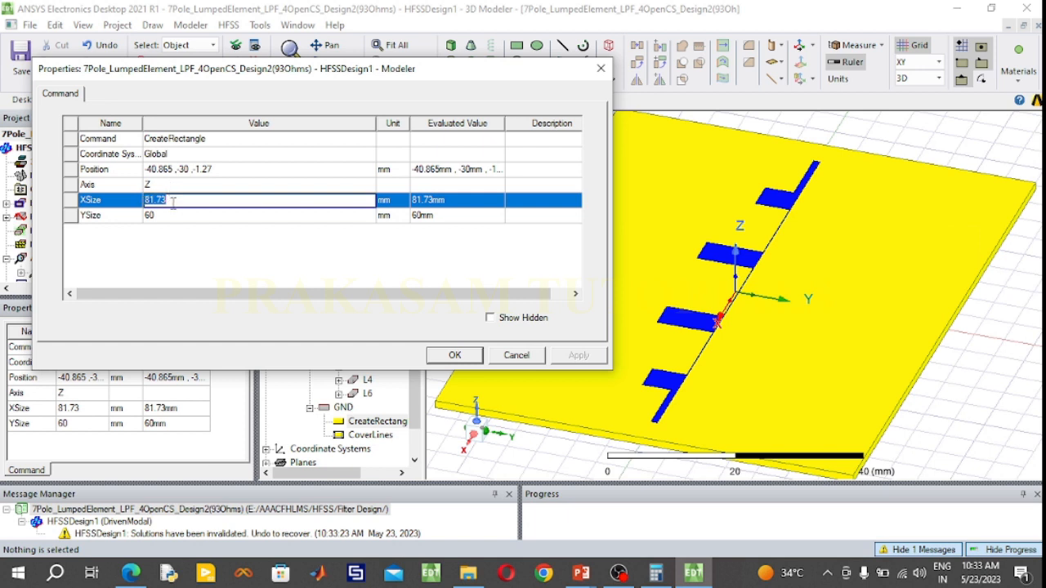
text(91.65)
click(170, 215)
text(70)
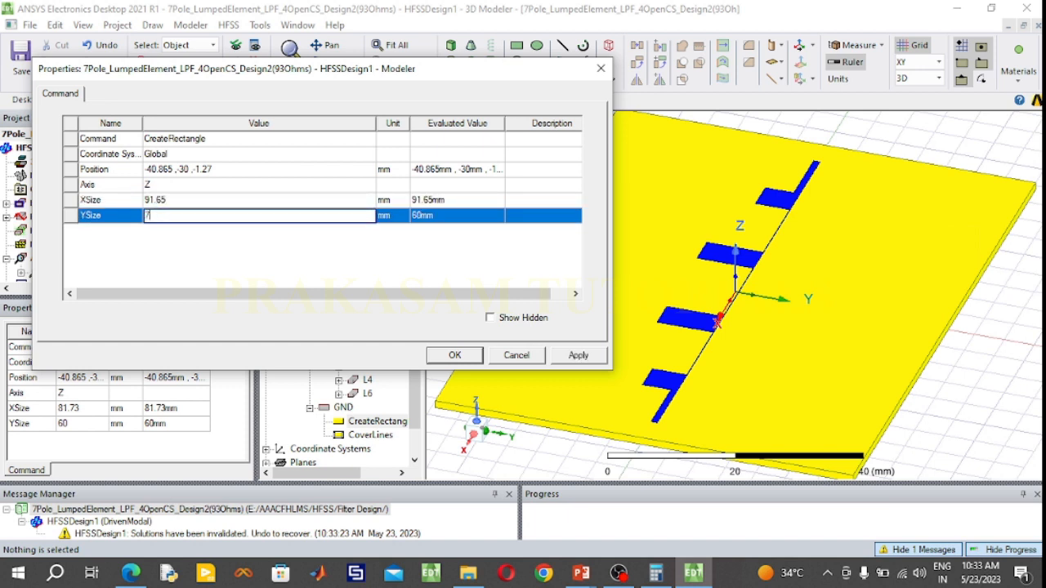
Set the GND rectangle's position to -45.825, -35, -1.27 mm and apply the properties
click(177, 172)
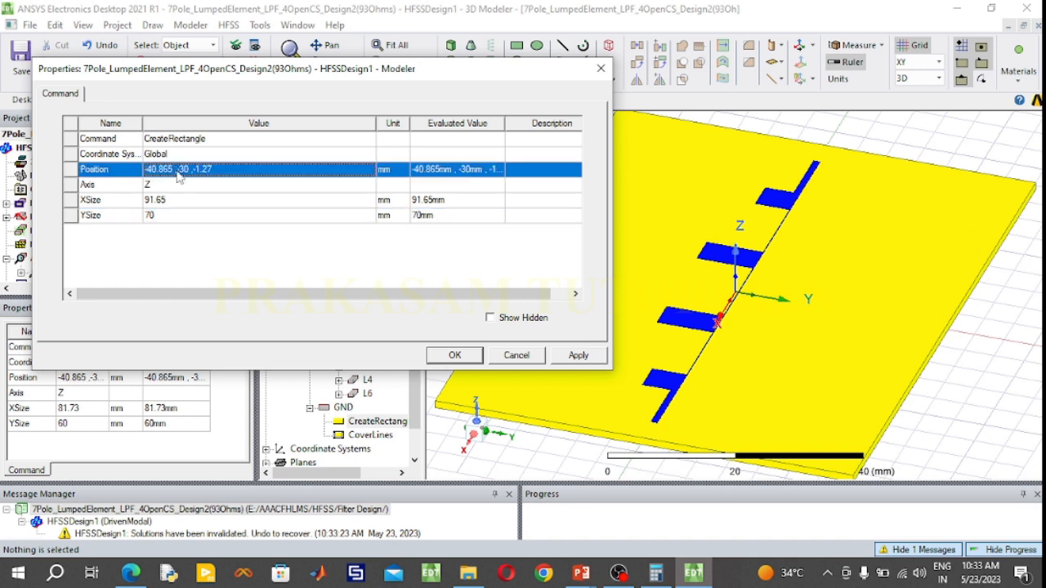
drag(174, 169, 146, 167)
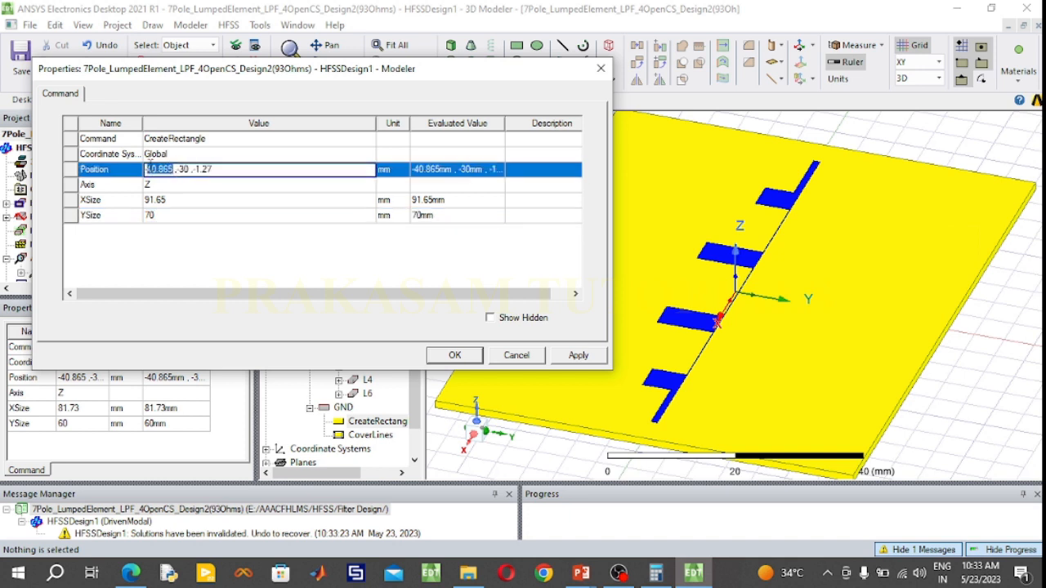
text(-45.825)
click(190, 167)
key(BackSpace)
text(5)
click(472, 359)
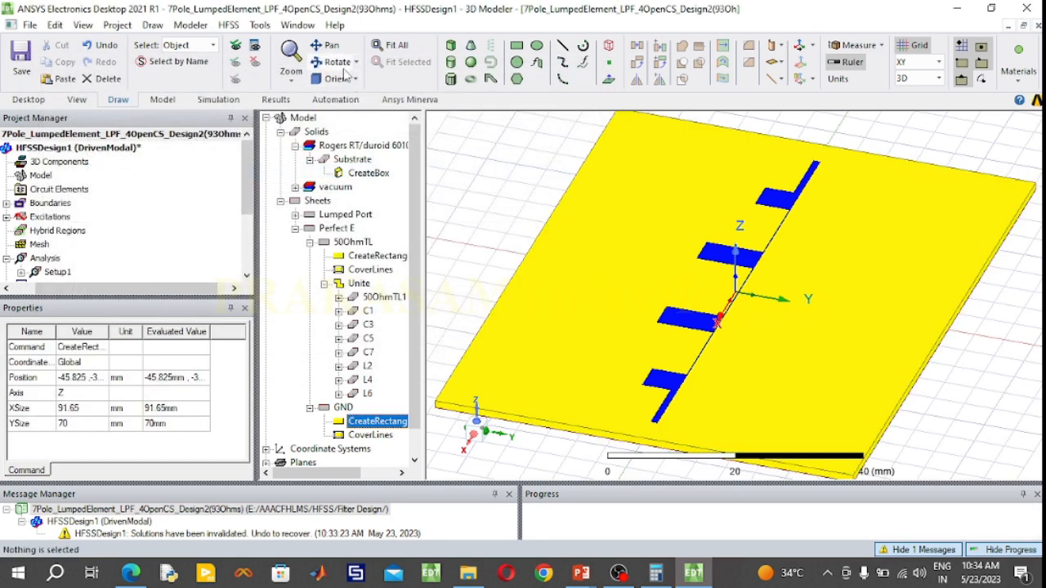
Set the X position of the 50OhmTL feed line's rectangle to 45.825 mm
click(337, 62)
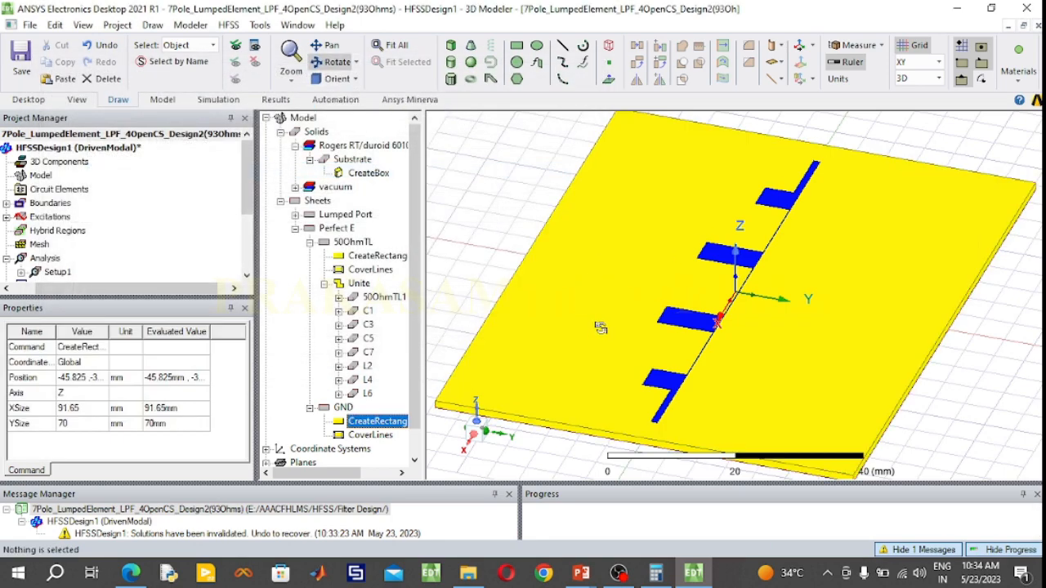
drag(601, 327, 561, 327)
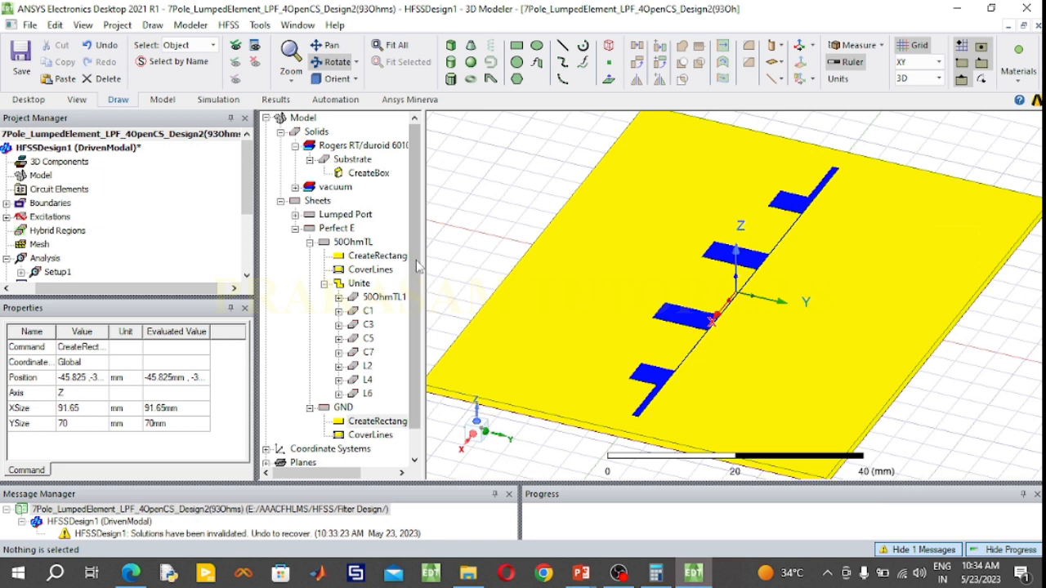
drag(419, 263, 458, 250)
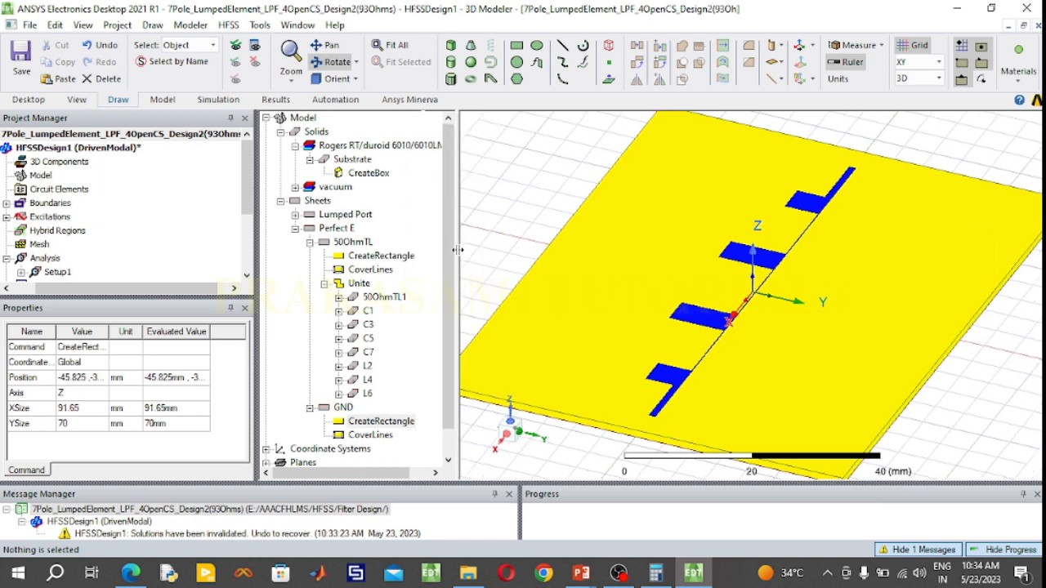
click(358, 244)
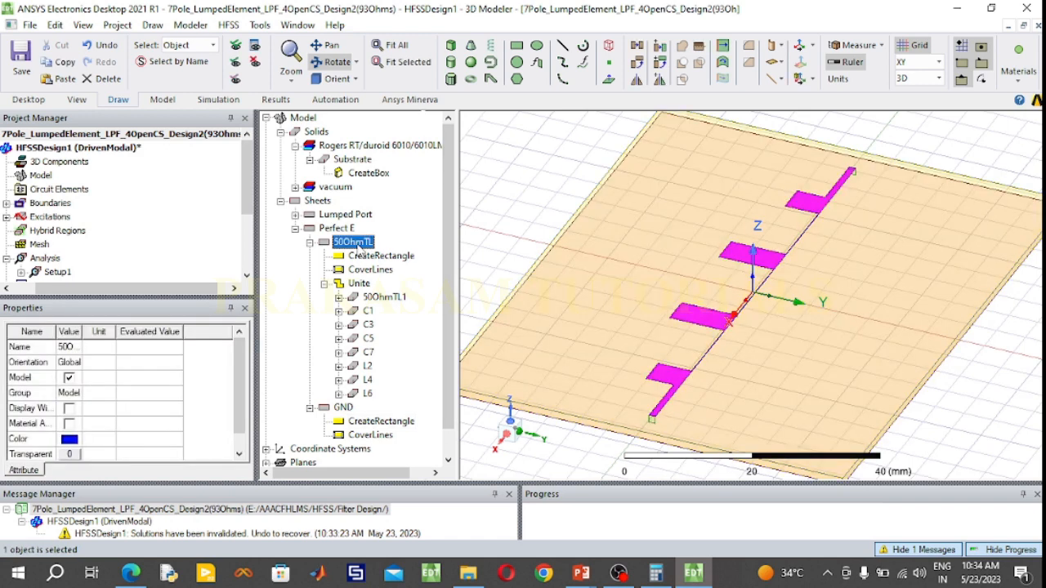
double_click(378, 258)
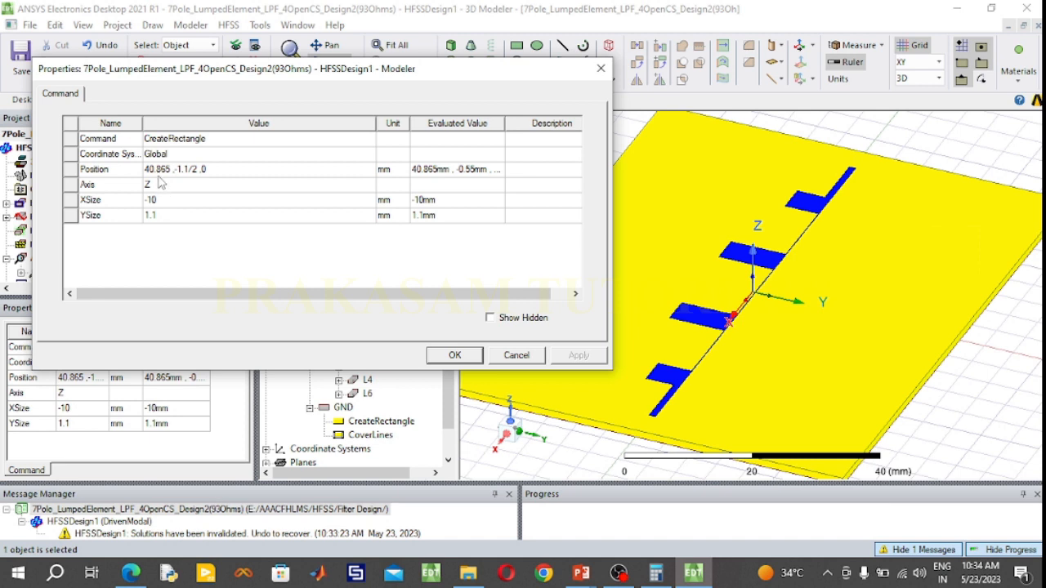
click(152, 170)
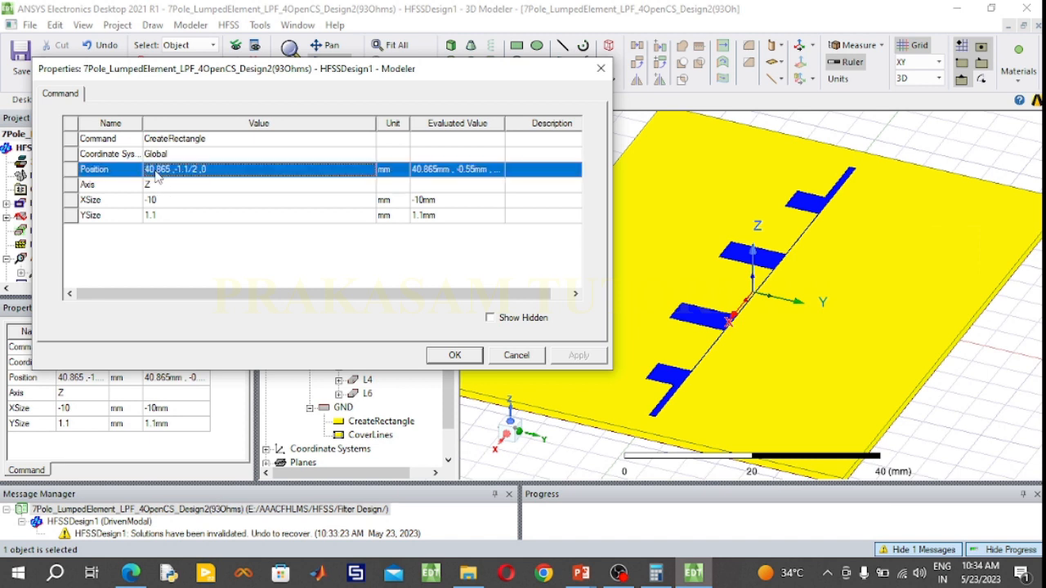
double_click(149, 169)
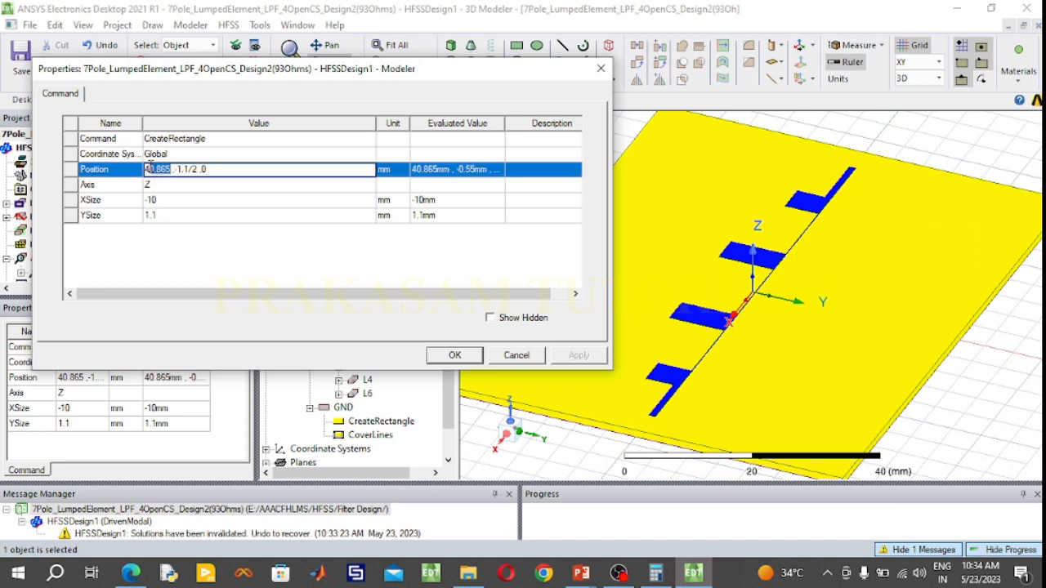
text(45.825)
click(454, 358)
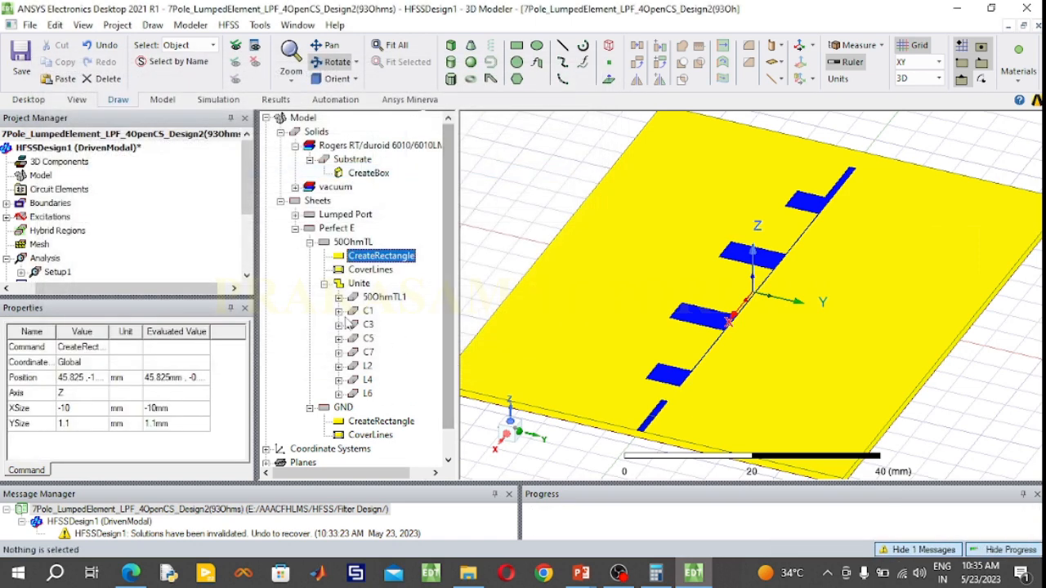
Set the X position of the 50OhmTL1 rectangle inside the united filter trace to -45.825 mm
click(326, 284)
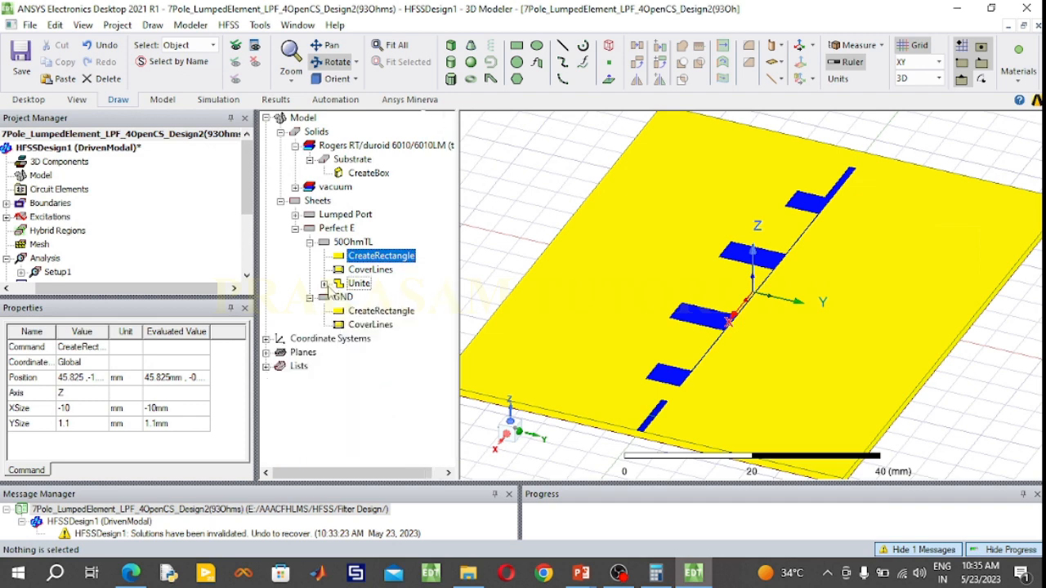
click(325, 284)
click(338, 297)
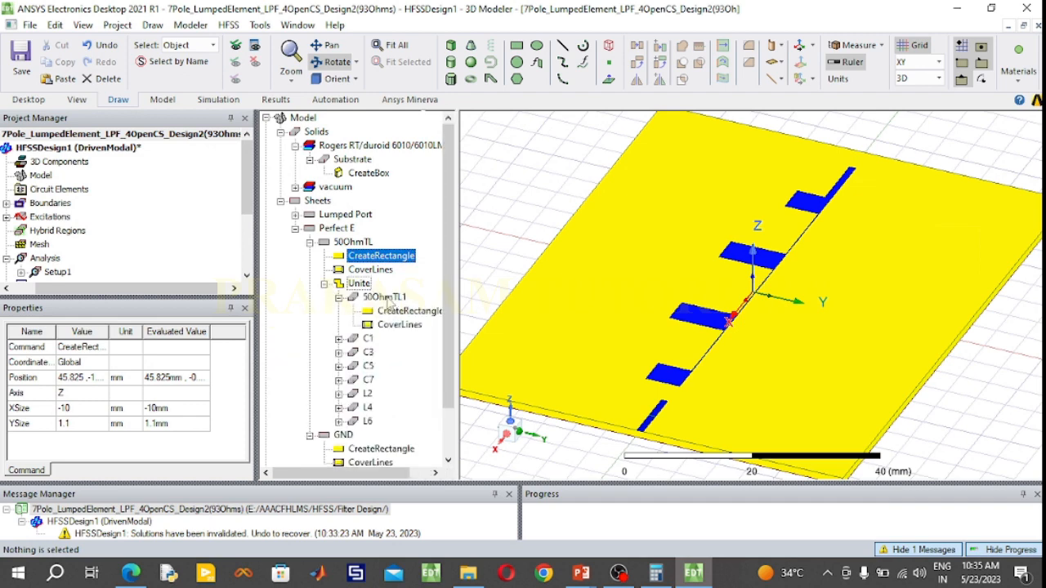
click(385, 298)
double_click(404, 311)
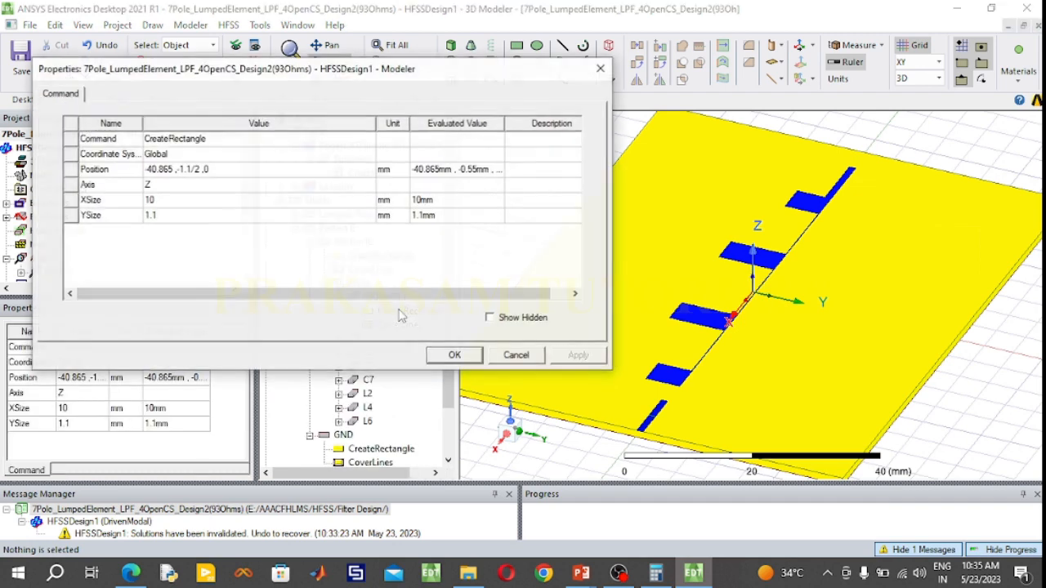
click(161, 173)
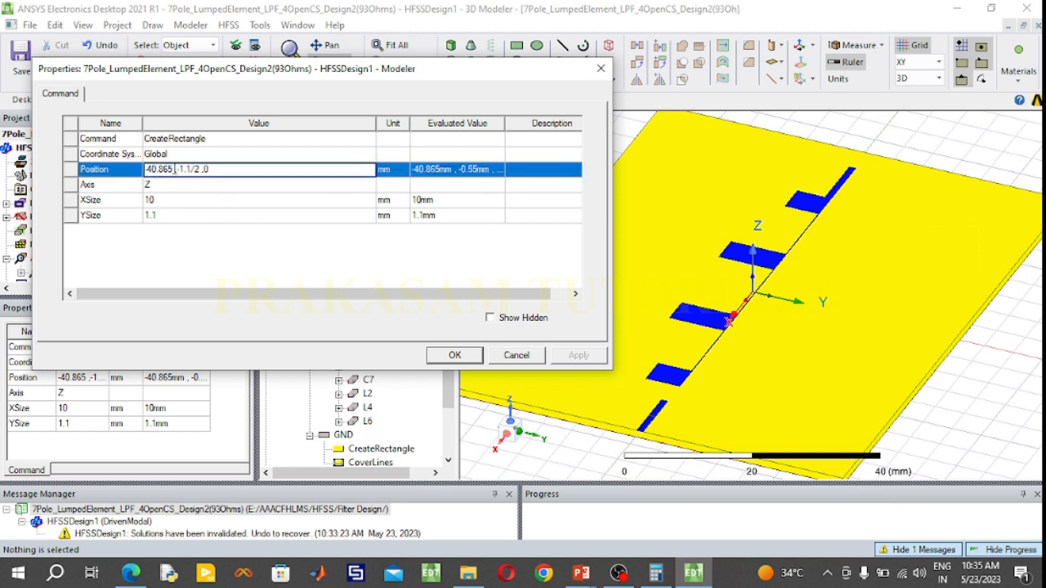
key(BackSpace)
key(BackSpace)
key(BackSpace)
key(BackSpace)
key(BackSpace)
text(5.825)
click(479, 355)
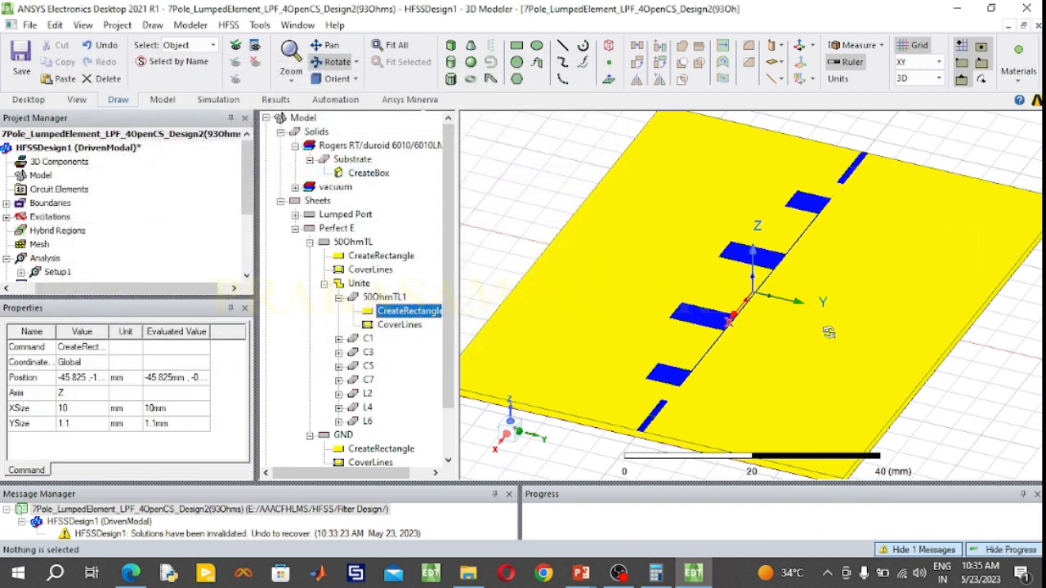
Look up Design 2's l1 length in the PowerPoint table and set the YSize of stub C1's rectangle to -5.39 mm
click(338, 297)
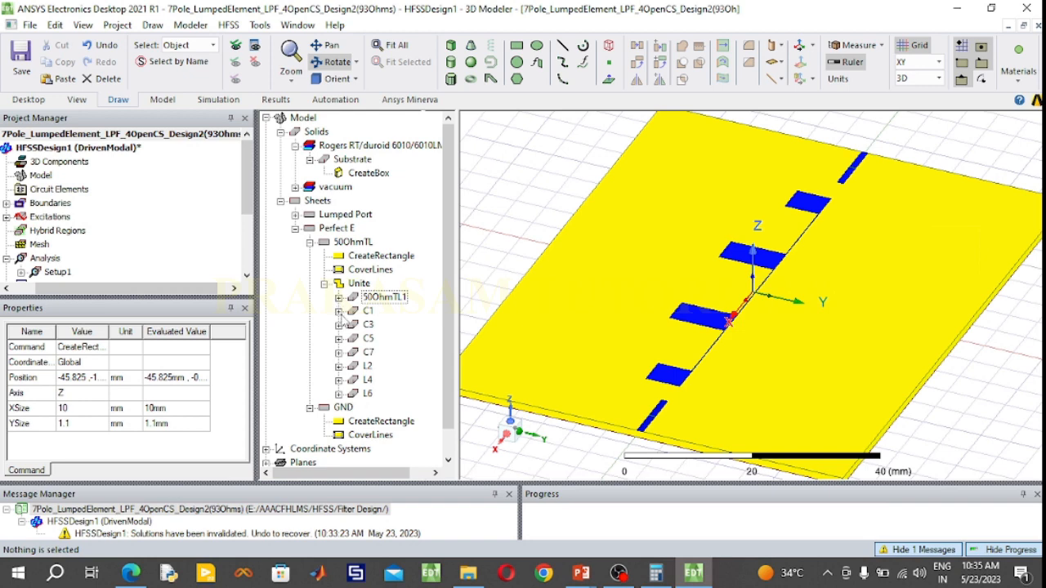
click(340, 311)
double_click(417, 329)
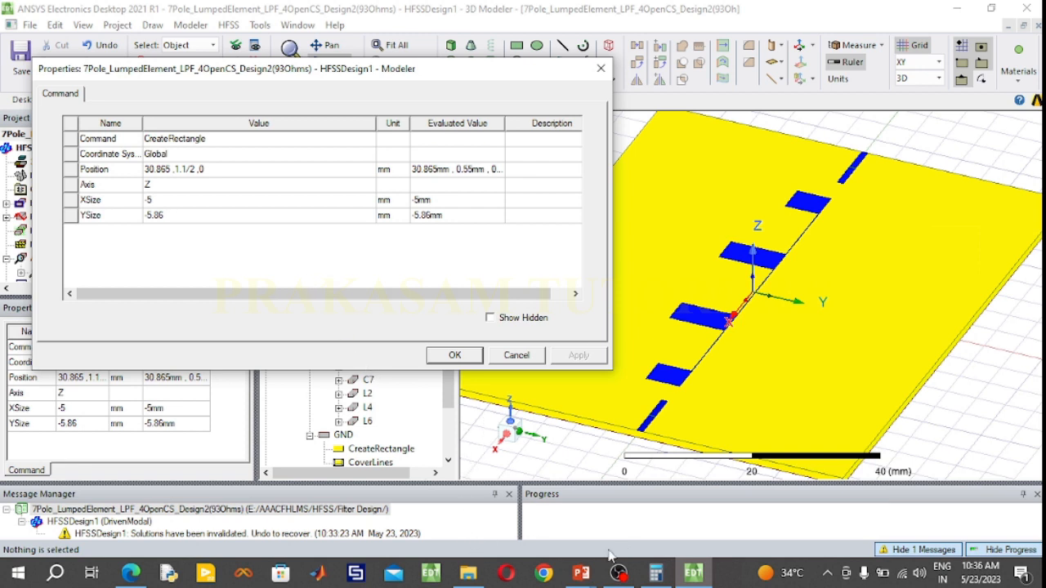
click(582, 572)
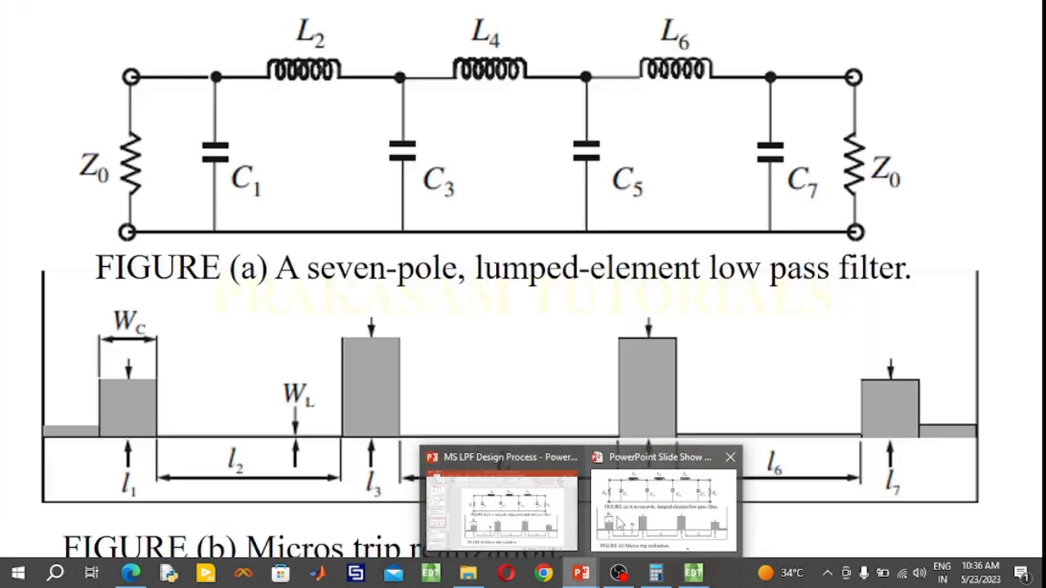
click(620, 520)
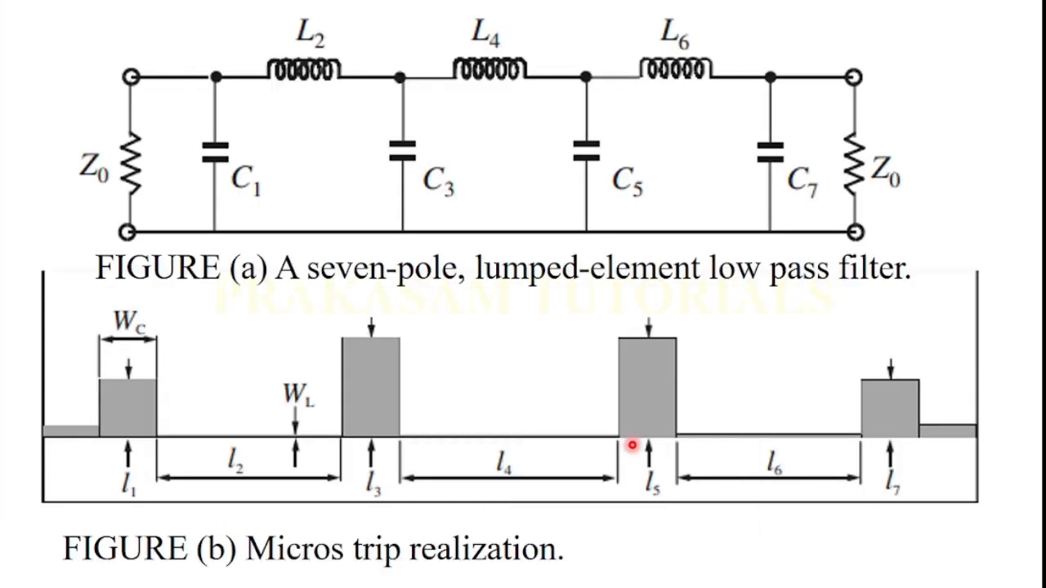
scroll(639, 426, down, 1)
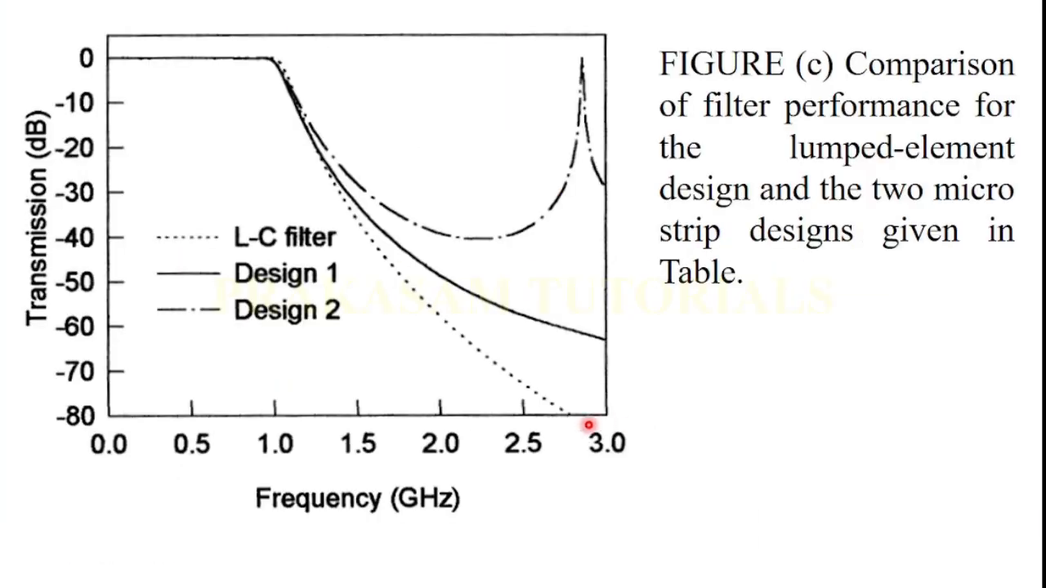
scroll(593, 425, down, 1)
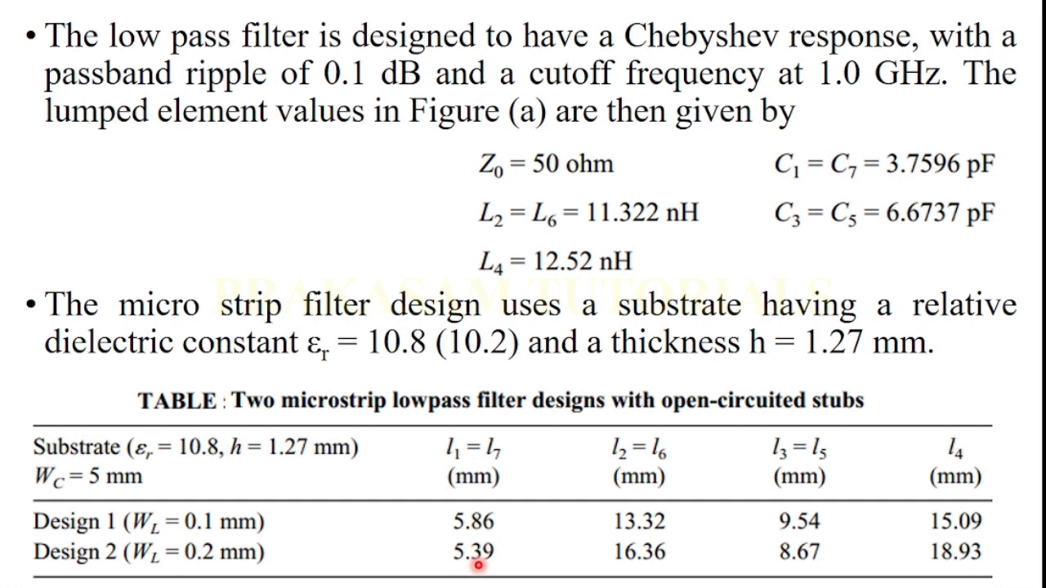
key(super)
click(693, 574)
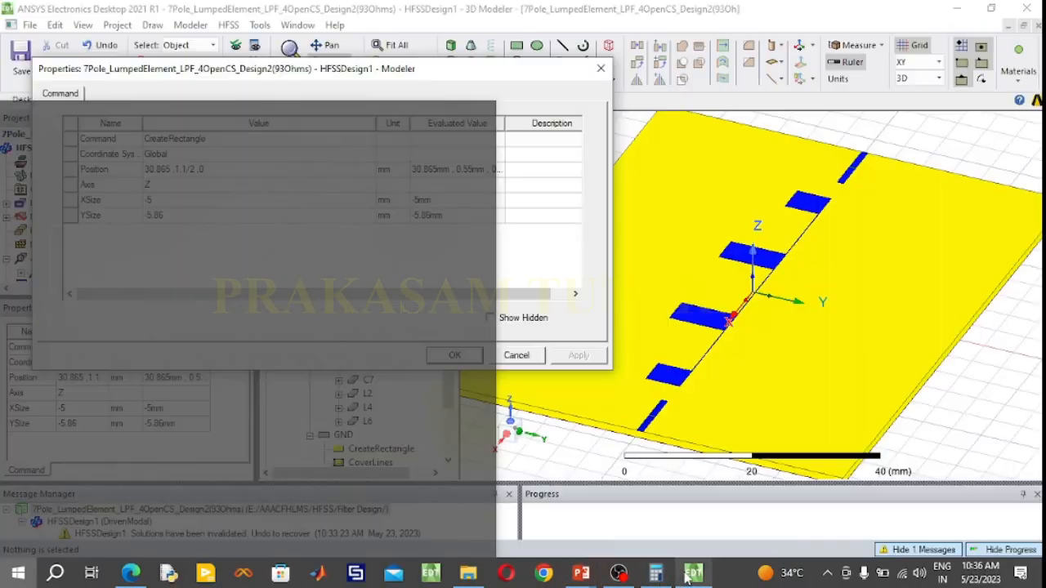
click(200, 216)
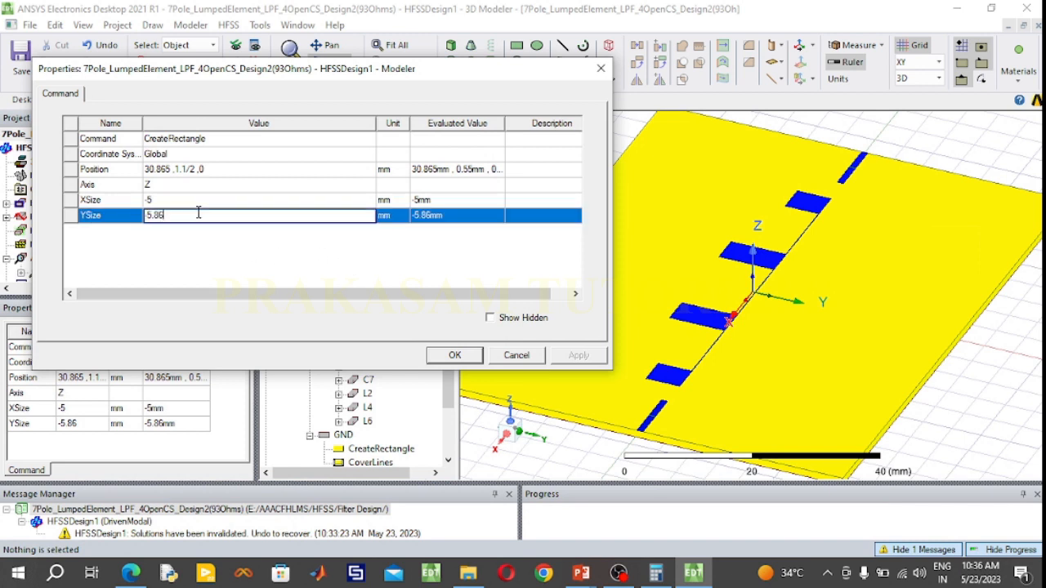
key(BackSpace)
key(BackSpace)
text(39)
Set the X position of stub C1's rectangle to 35.825 mm and apply its properties
click(167, 170)
drag(172, 170, 135, 171)
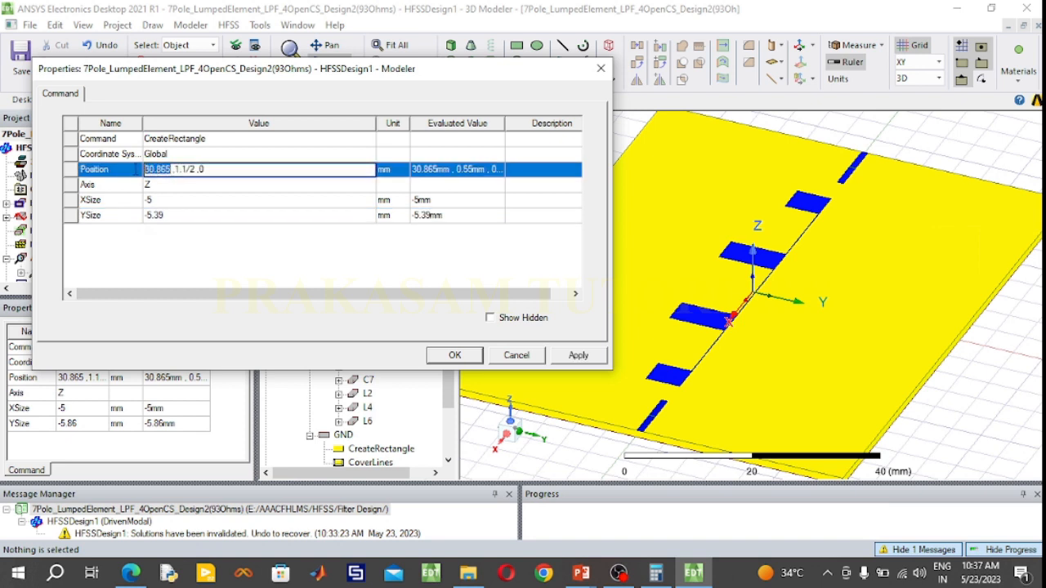
key(BackSpace)
text(35)
key(BackSpace)
key(BackSpace)
text(35.825)
click(449, 353)
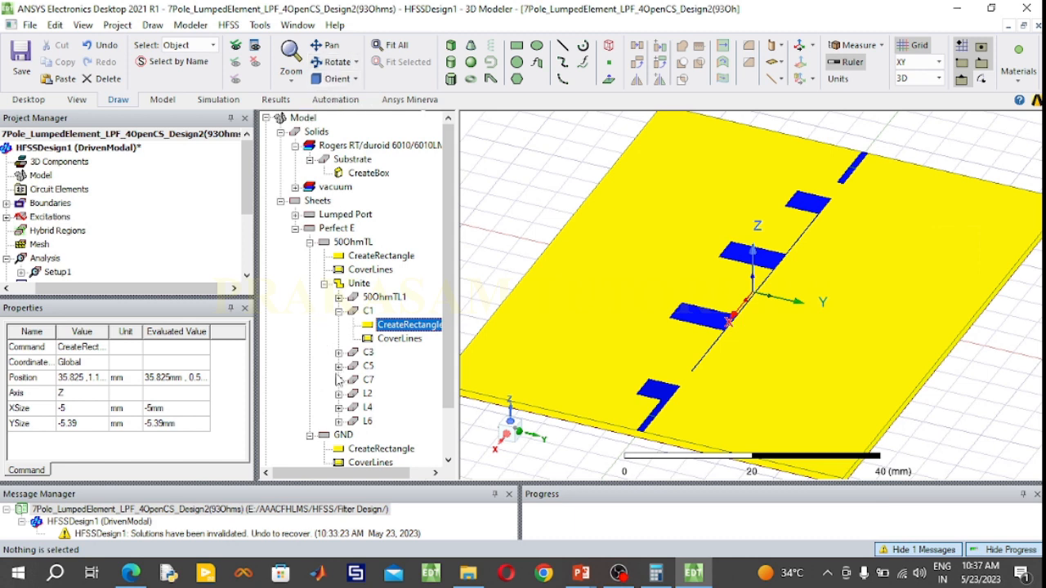
Open the properties of stub C7's rectangle and calculate 0 - 35.826 + 5 in Calculator for its X position
click(338, 379)
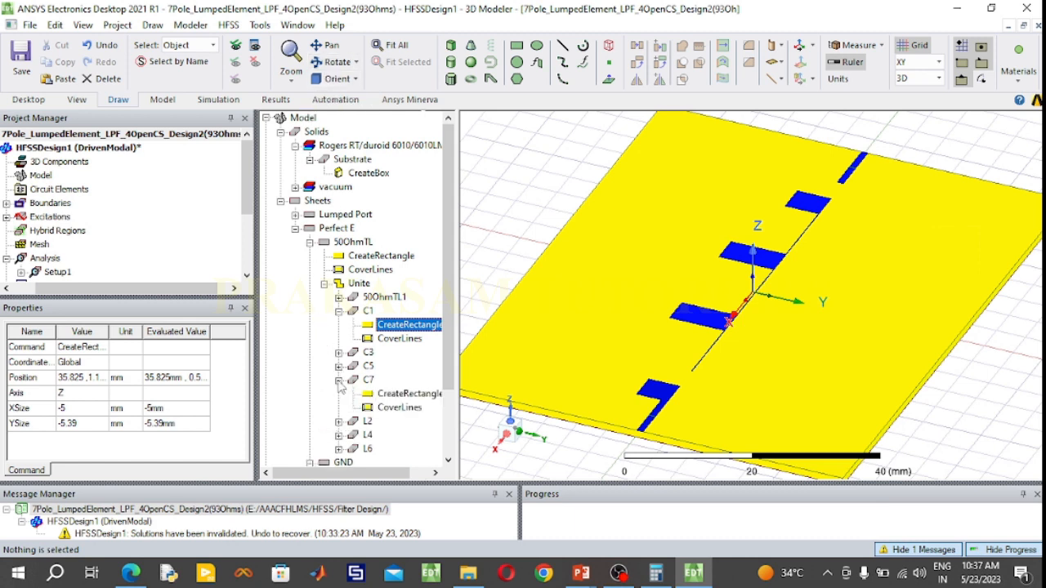
double_click(412, 394)
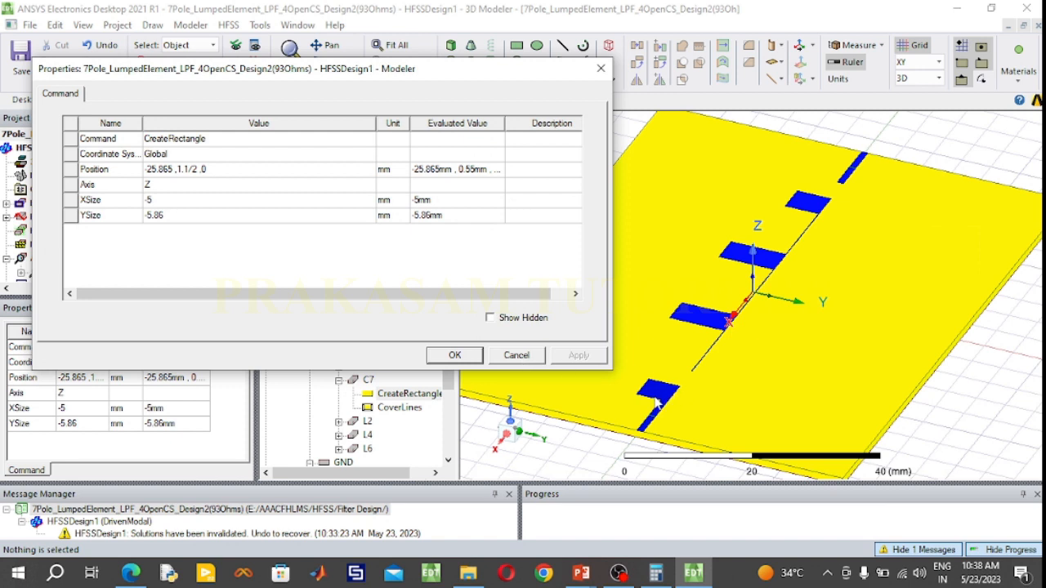
click(656, 573)
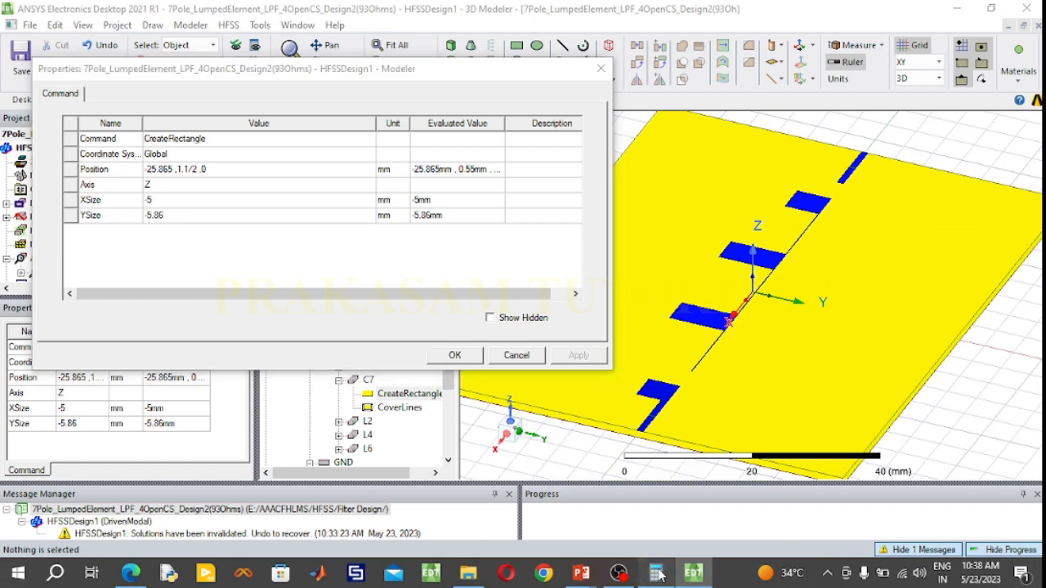
drag(676, 17, 629, 15)
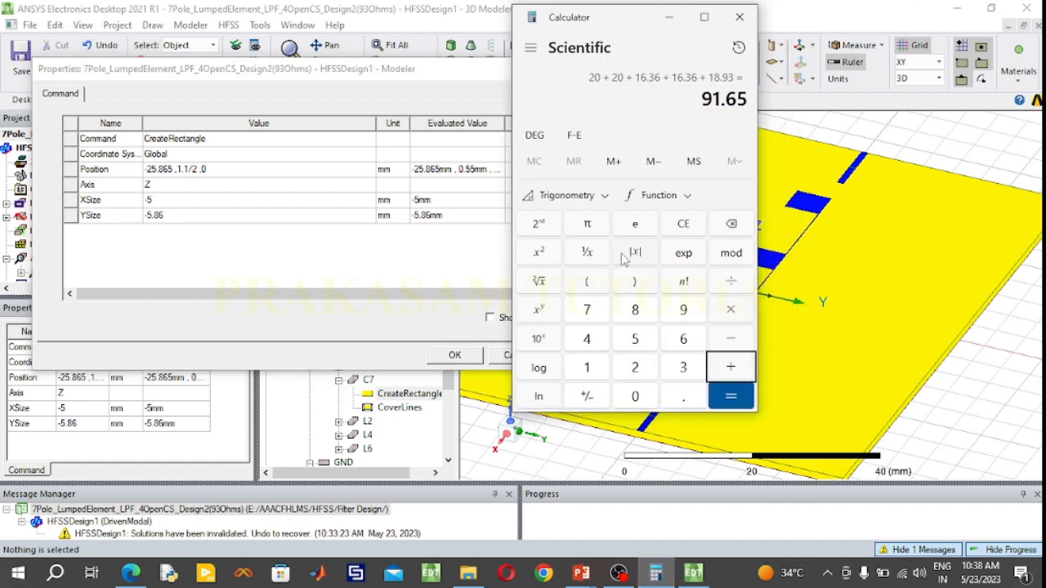
click(683, 224)
click(733, 347)
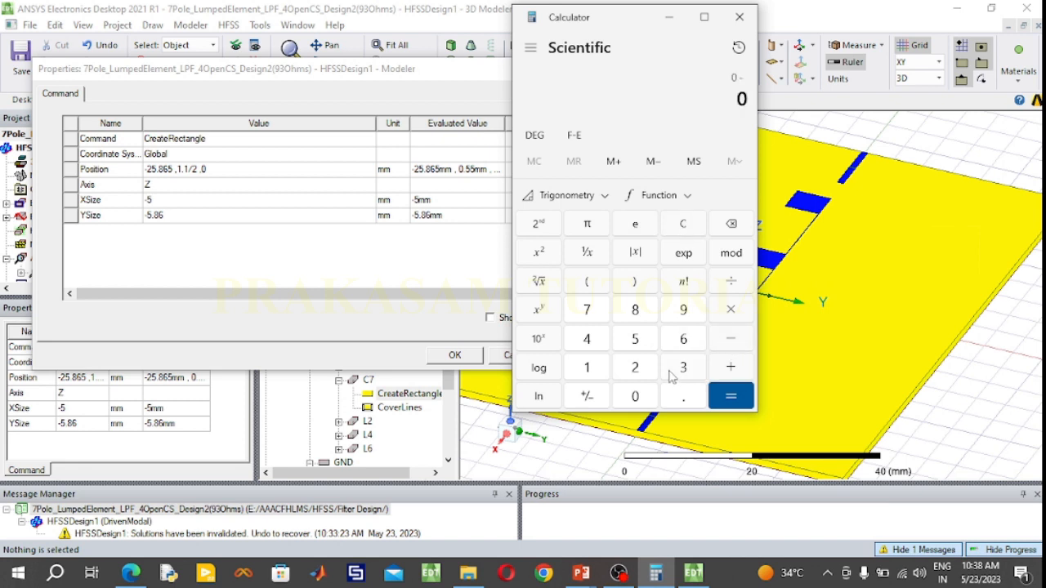
click(679, 368)
click(627, 338)
click(678, 399)
click(636, 319)
click(635, 361)
click(687, 339)
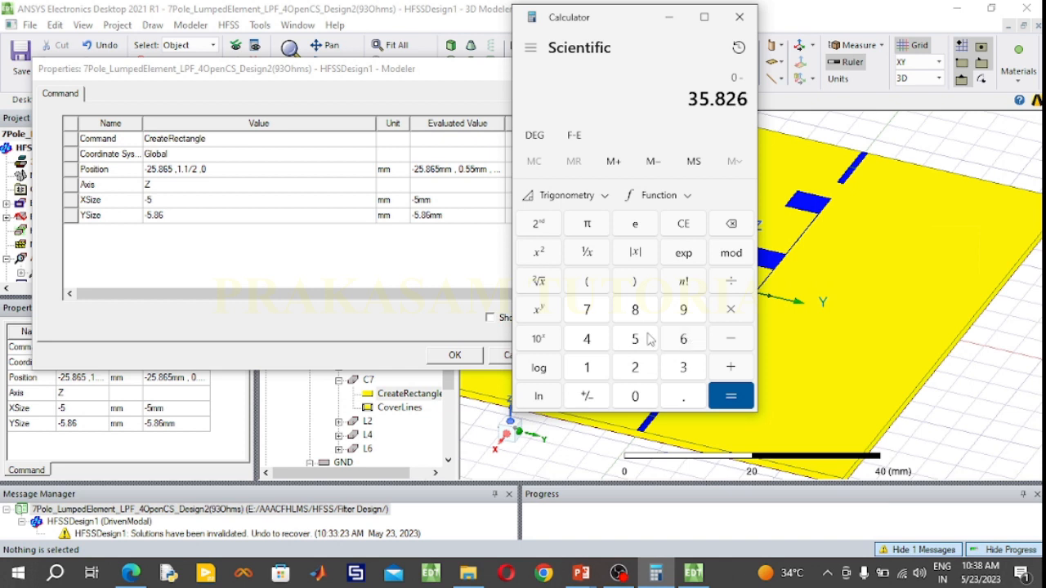
click(730, 370)
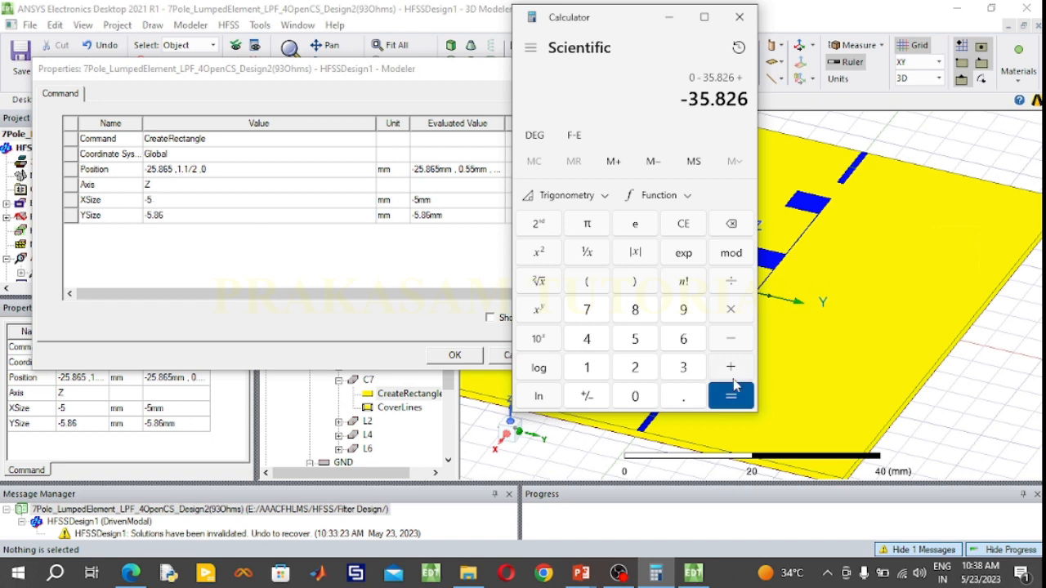
click(642, 344)
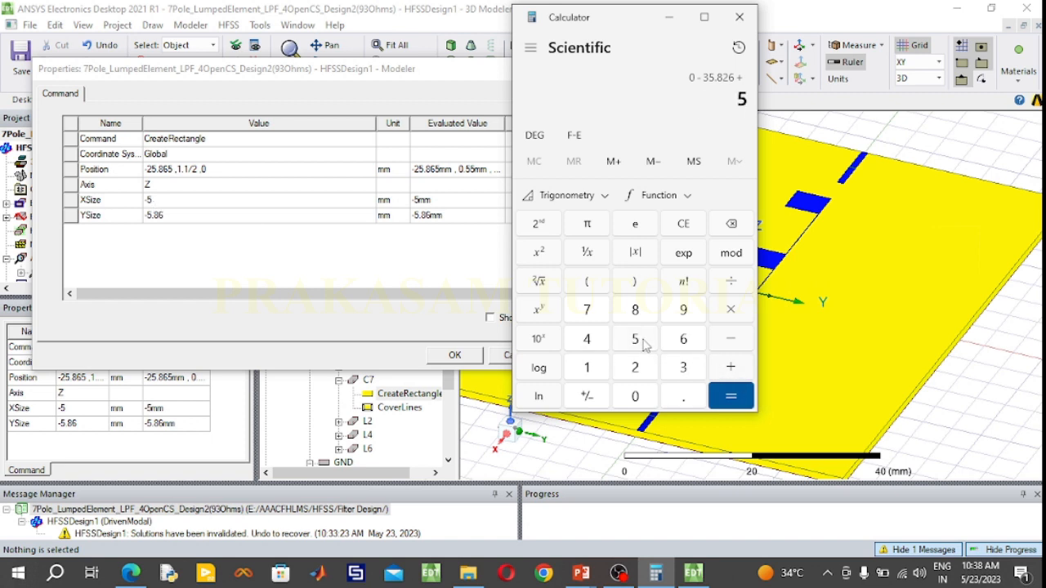
click(727, 397)
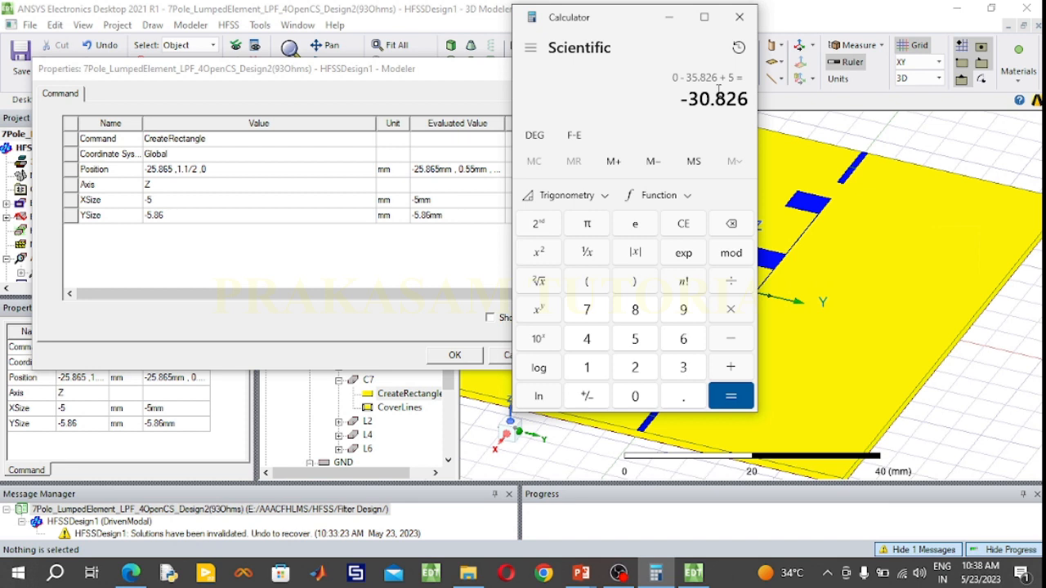
Set the X position of stub C7's rectangle to -30.825 mm and confirm its properties
click(167, 172)
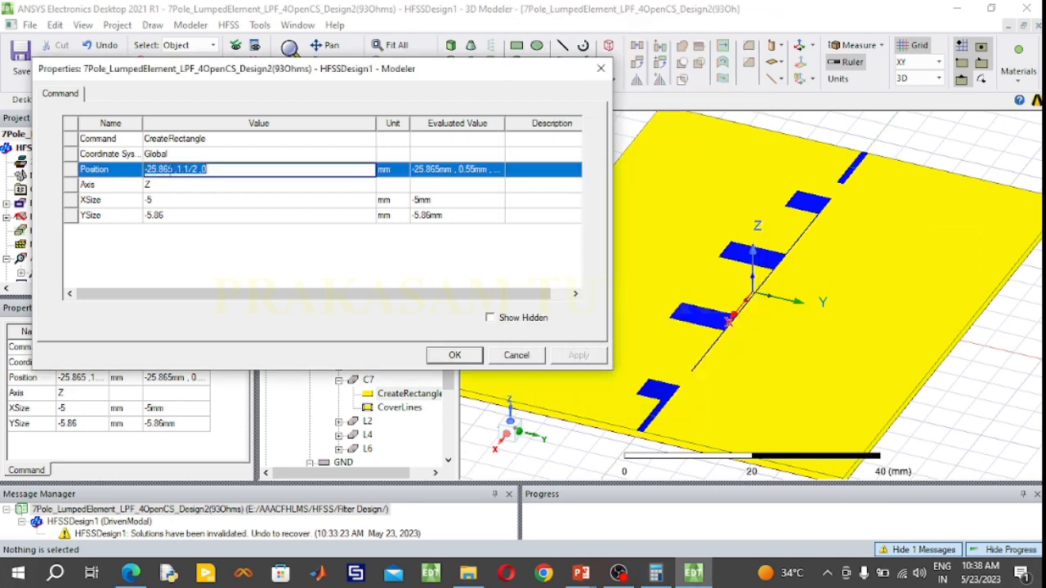
double_click(167, 169)
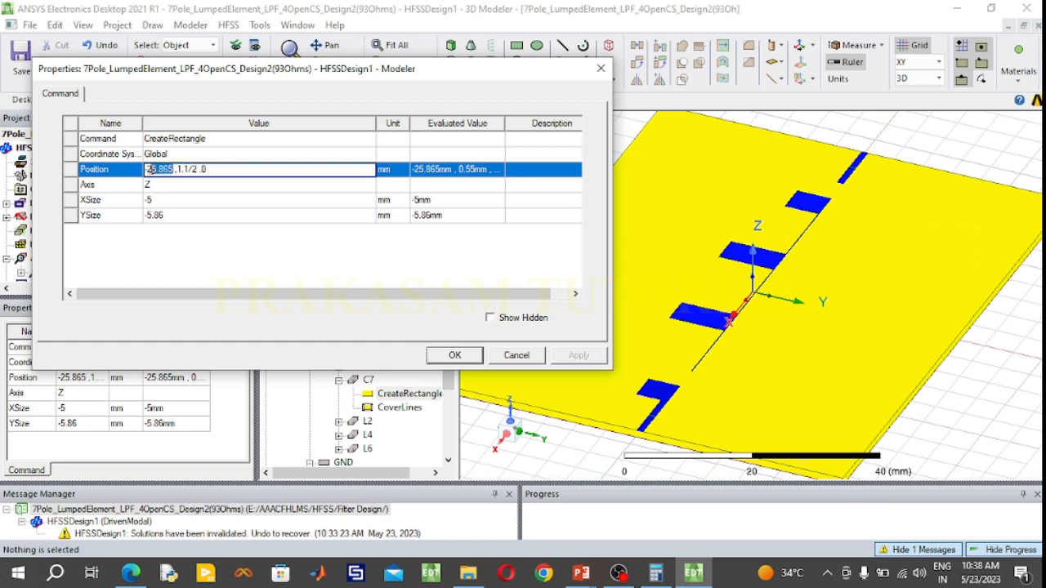
drag(151, 169, 149, 169)
text(30.825)
click(455, 356)
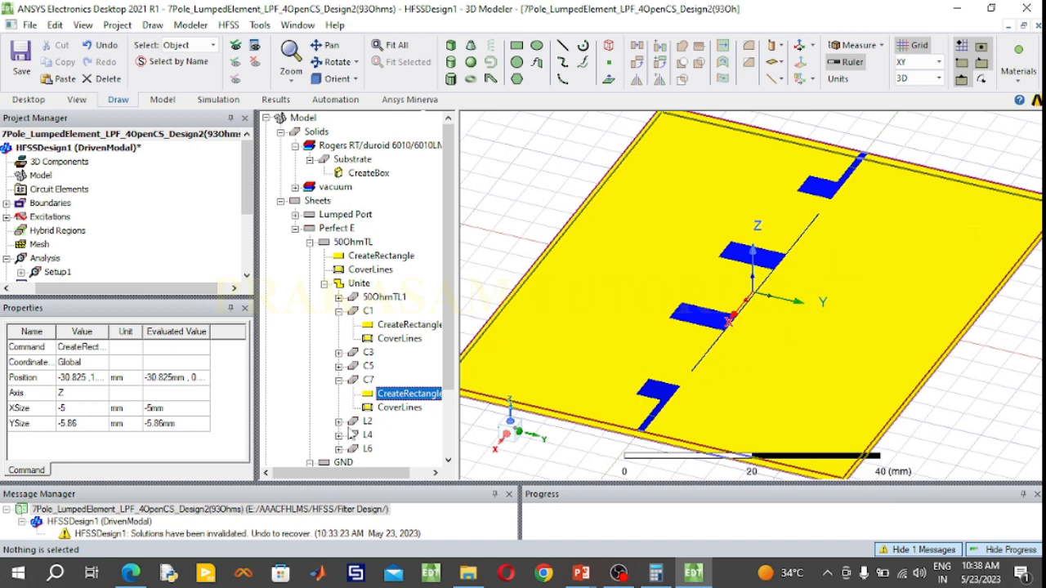
Set the X position of the L2 line's rectangle inside the united filter trace to 30.825 mm
click(338, 421)
click(366, 422)
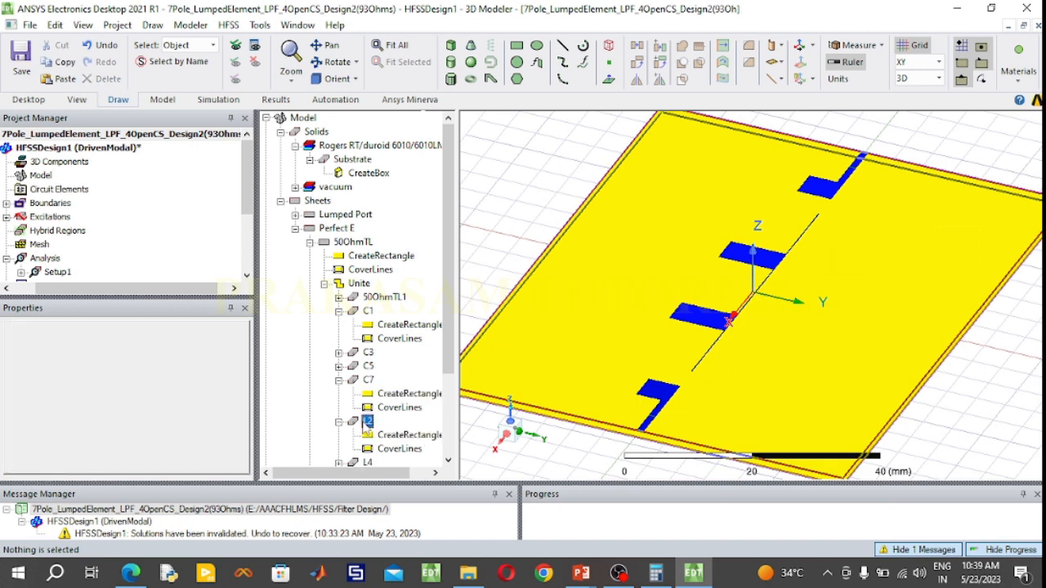
scroll(711, 360, up, 2)
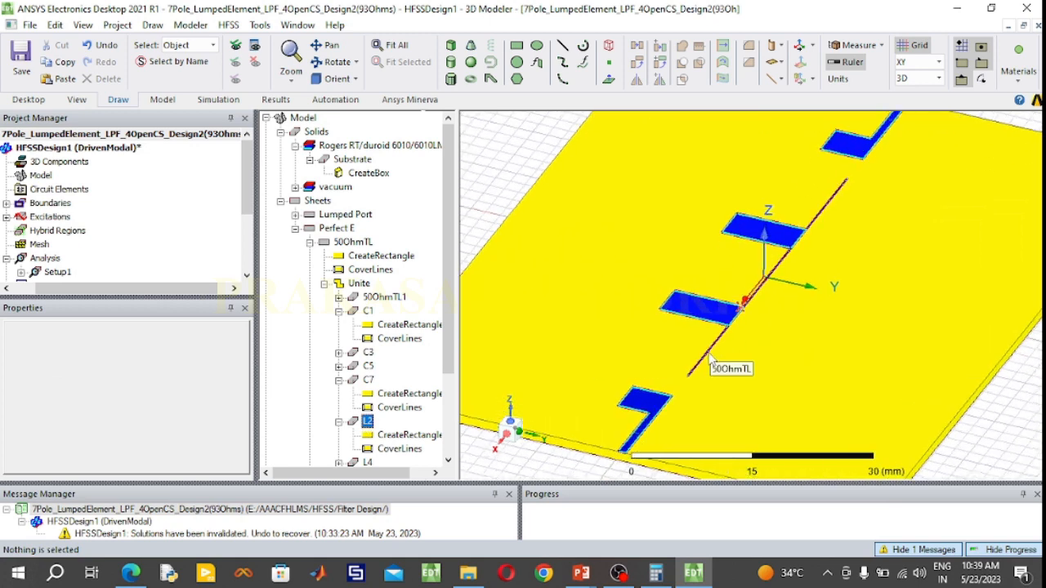
scroll(711, 360, up, 2)
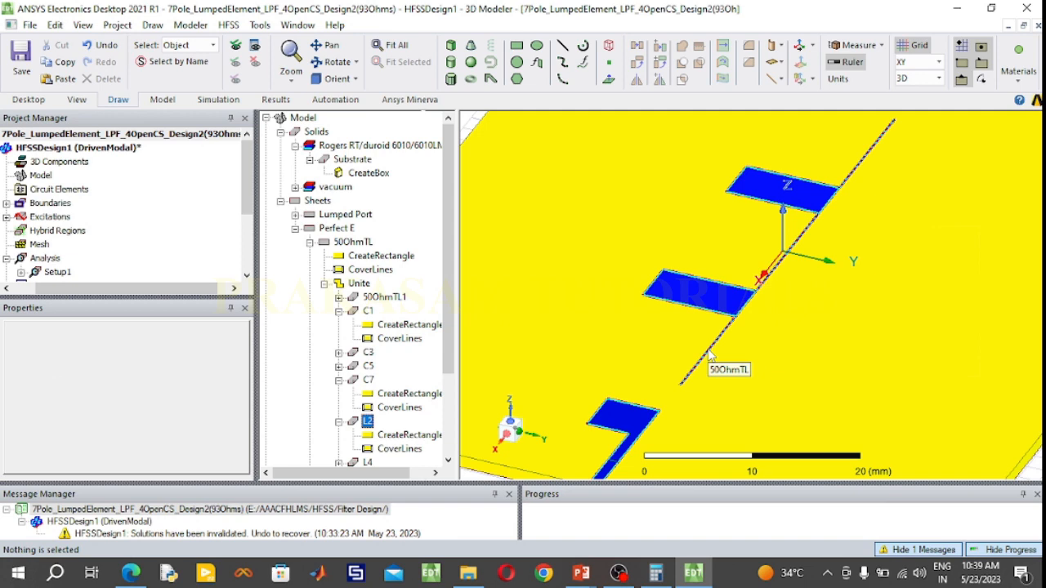
double_click(397, 436)
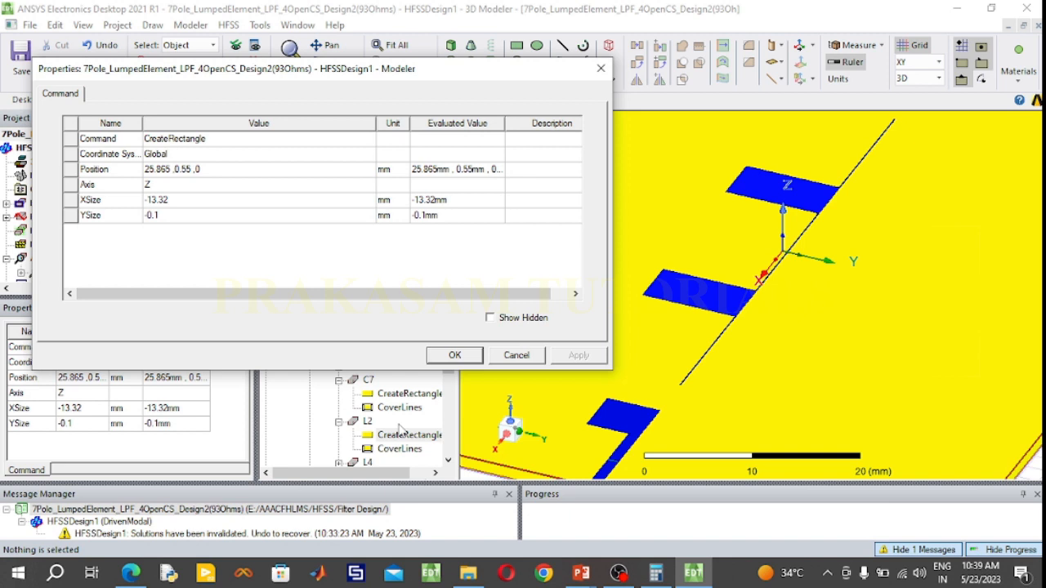
click(166, 173)
click(165, 171)
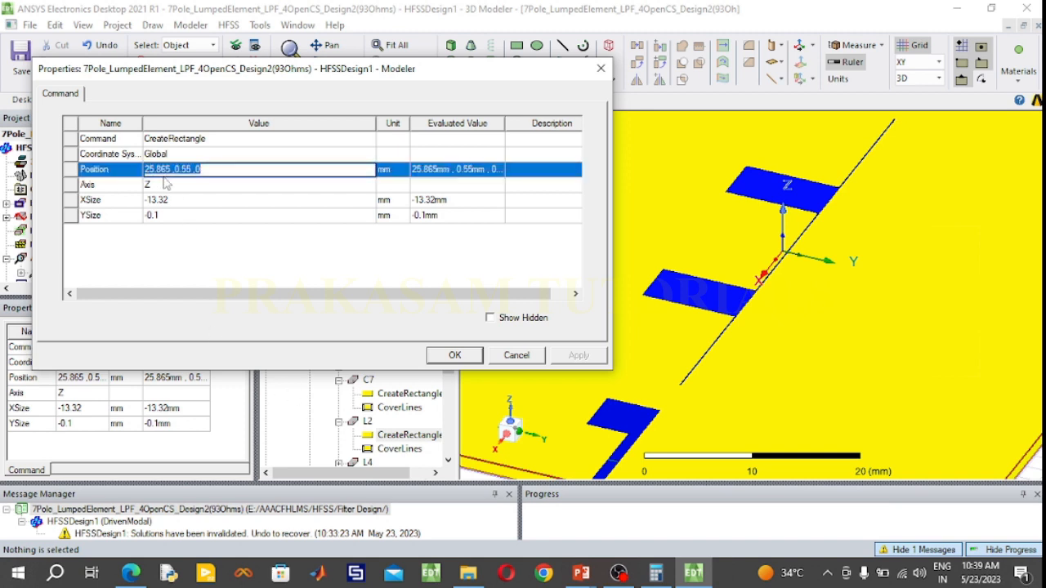
click(164, 176)
click(169, 174)
drag(170, 171, 143, 169)
text(30)
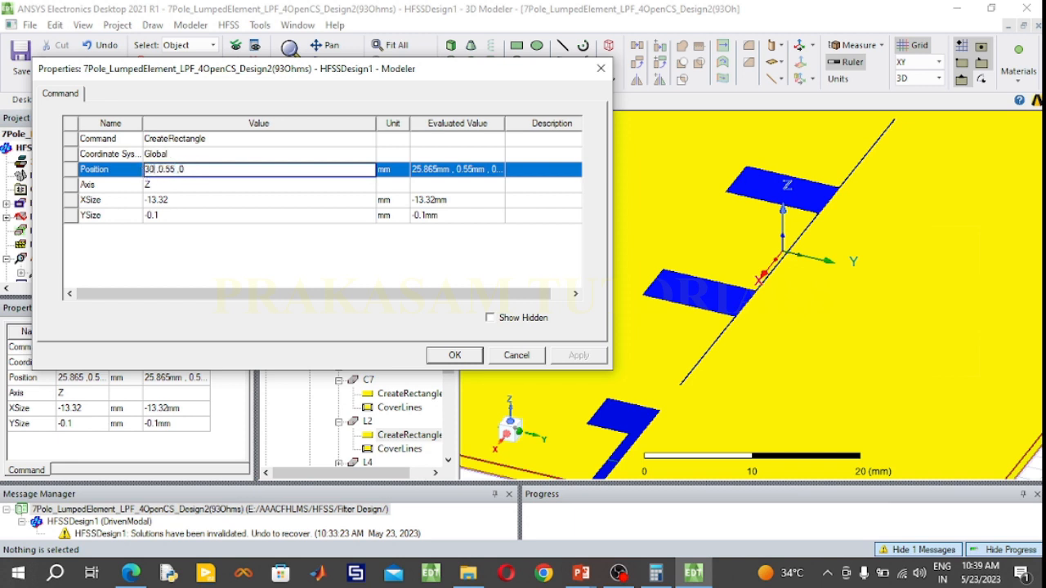
text(.825)
Look up Design 2's l2 length in the PowerPoint table and set the XSize of L2's rectangle to -16.36 mm
mouse_move(581, 573)
click(609, 535)
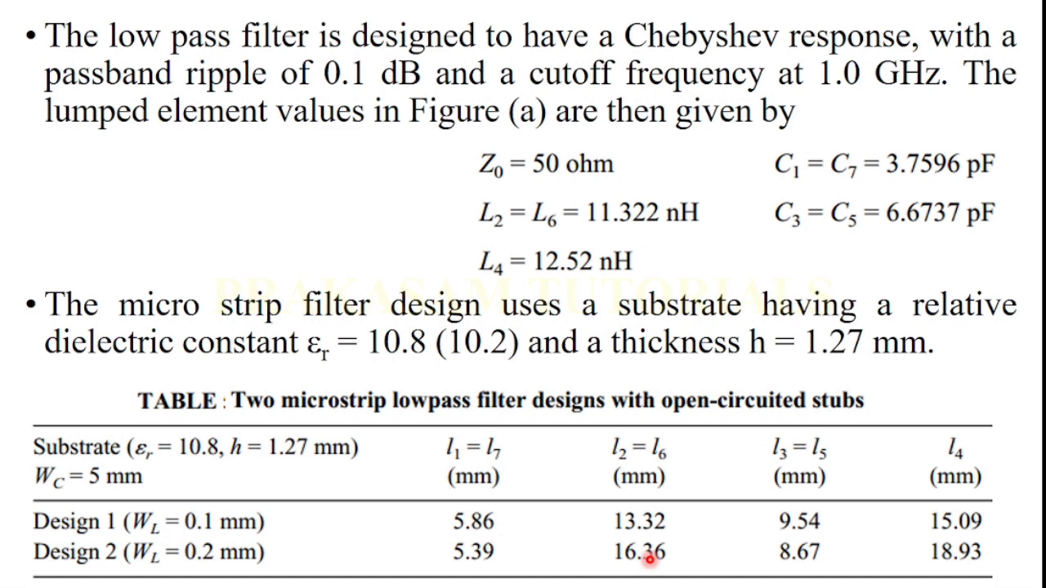
key(super)
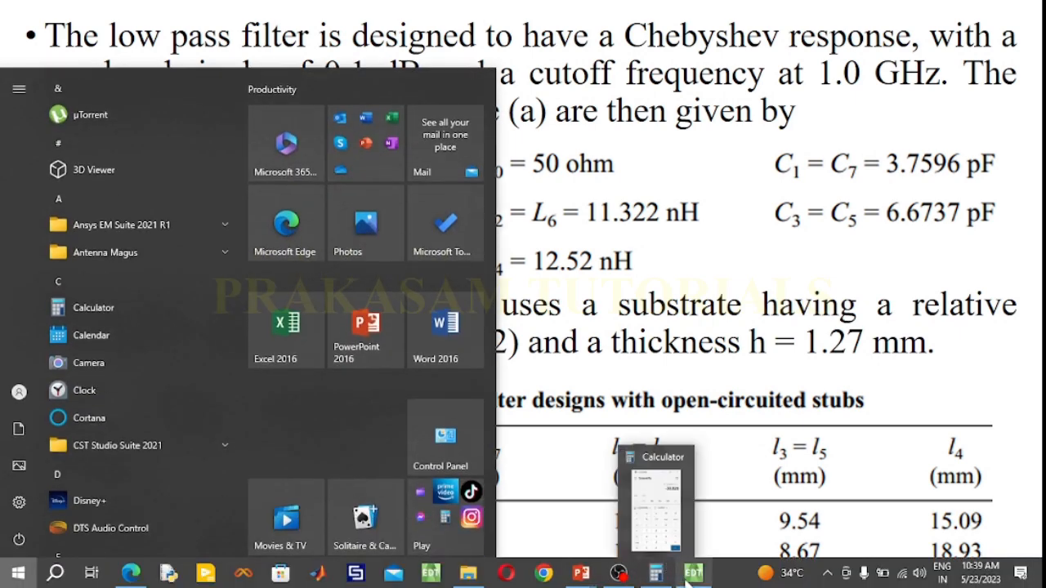
click(692, 574)
click(182, 199)
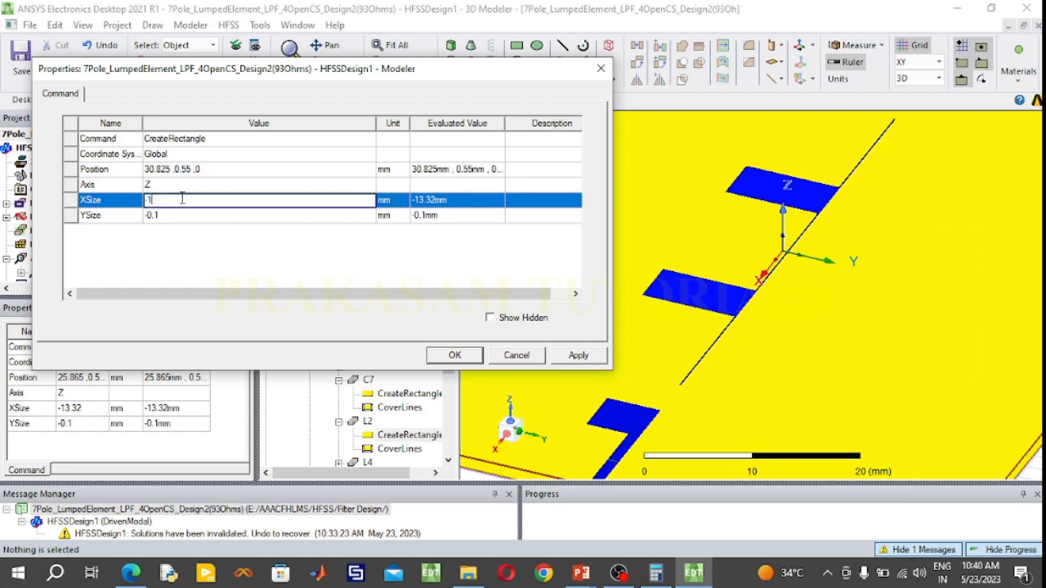
text(6.36)
Set the YSize of L2's rectangle to -0.2 mm and confirm its properties
click(180, 216)
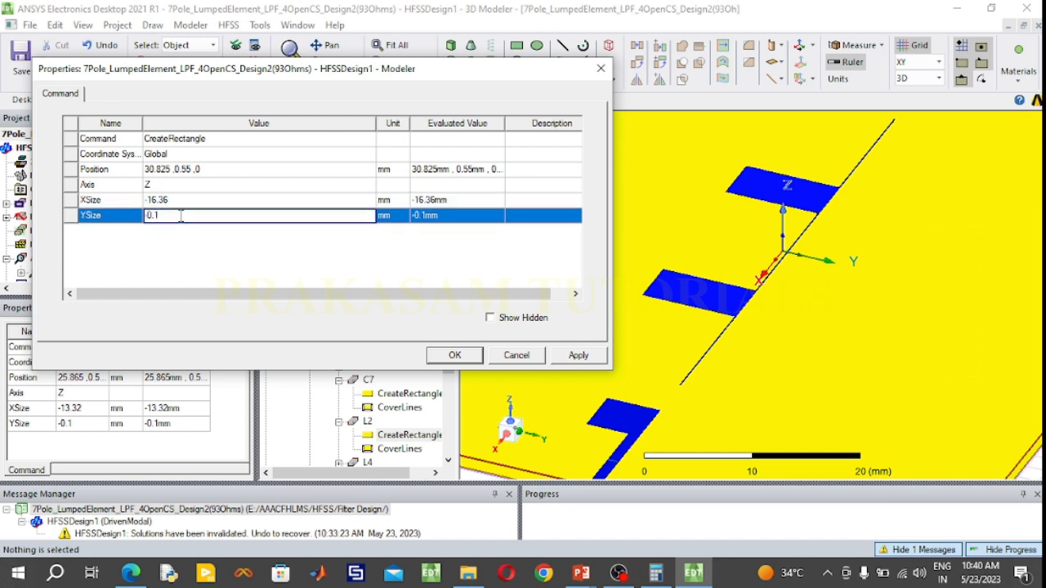
text(0.2)
click(455, 355)
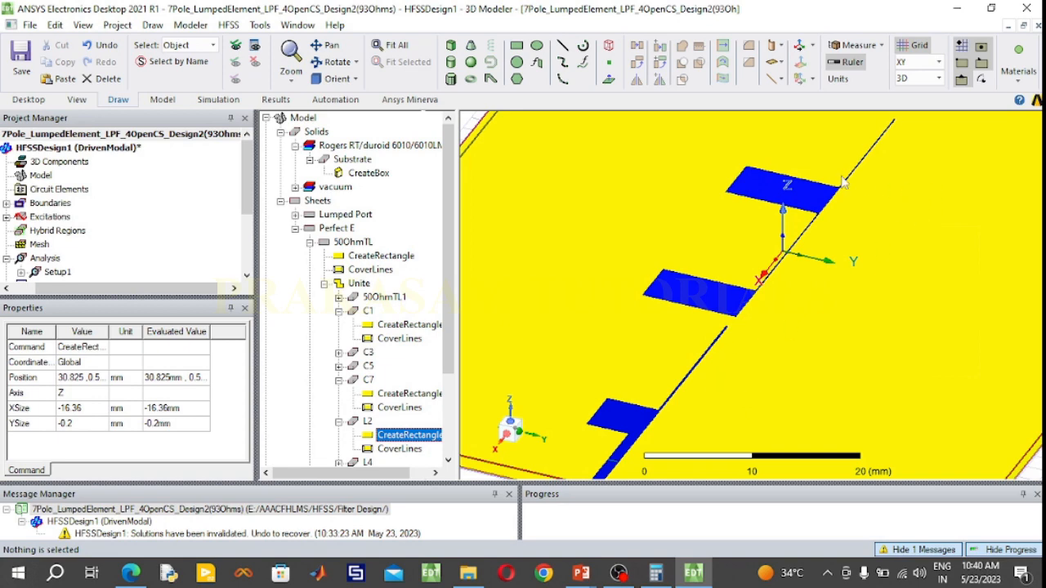
Open the rectangle properties of the L6 line inside the united filter trace
scroll(921, 179, down, 2)
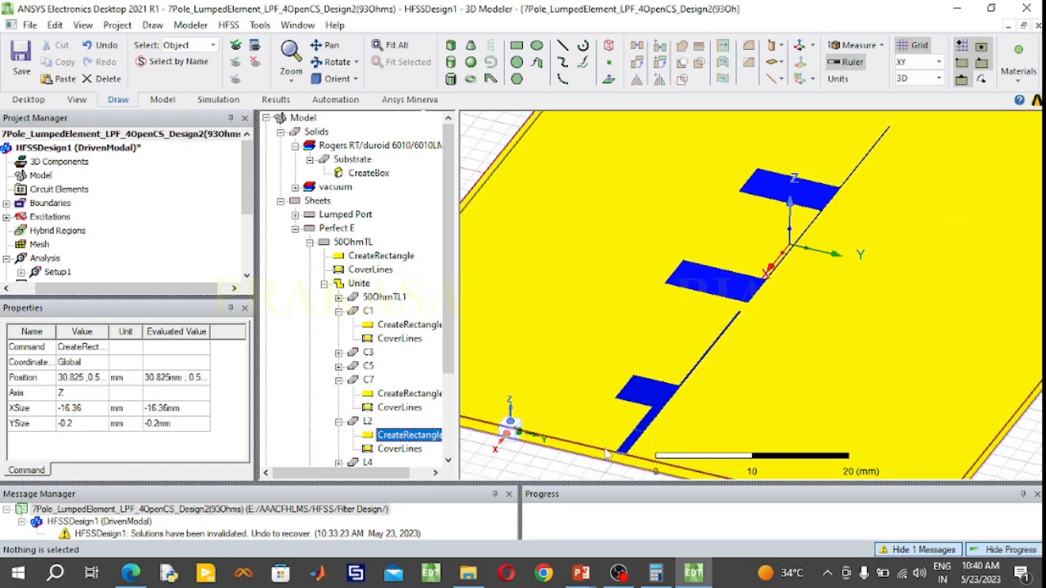
scroll(947, 235, down, 2)
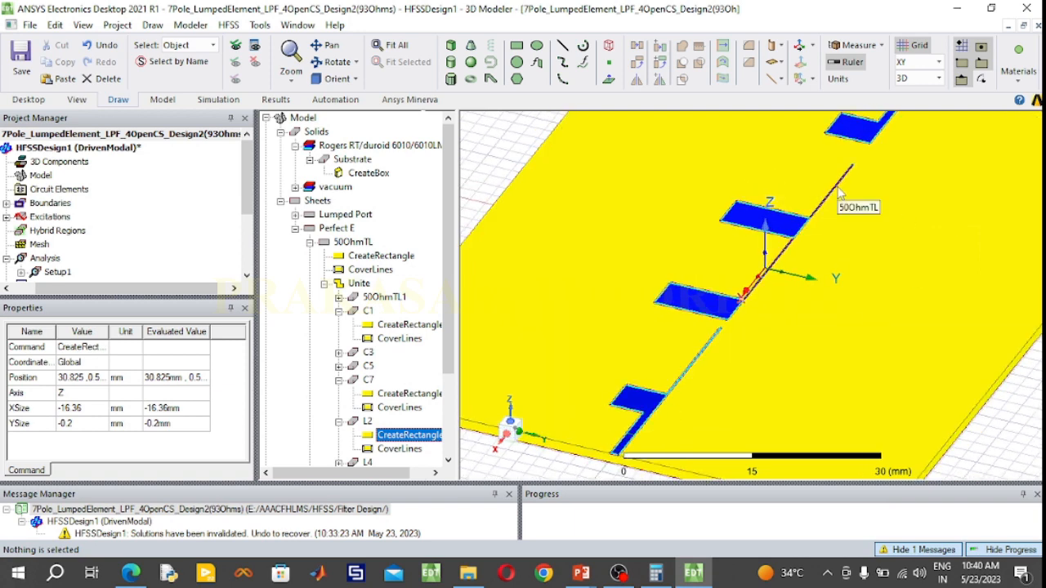
click(338, 422)
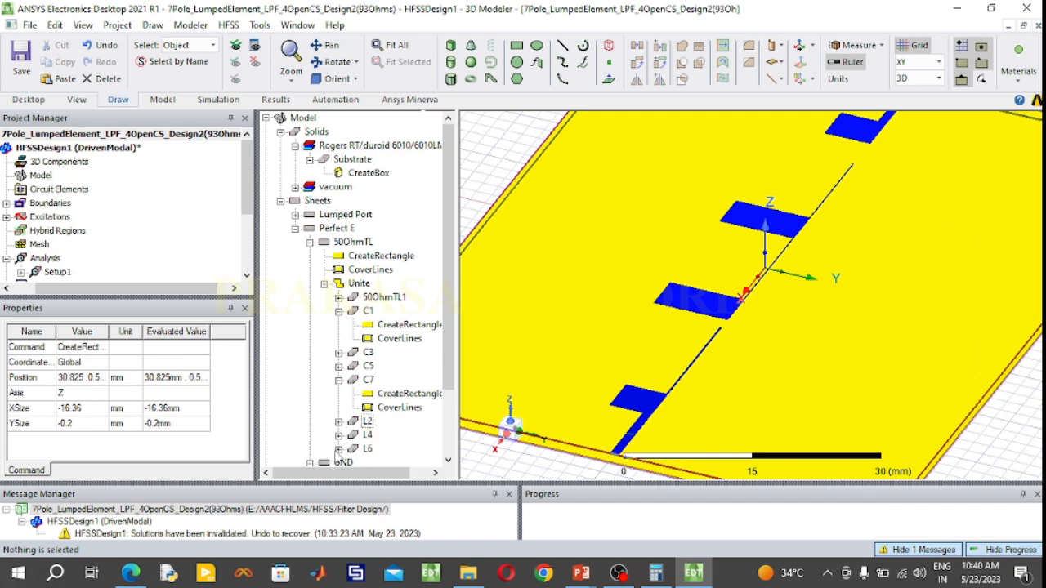
click(339, 449)
click(369, 420)
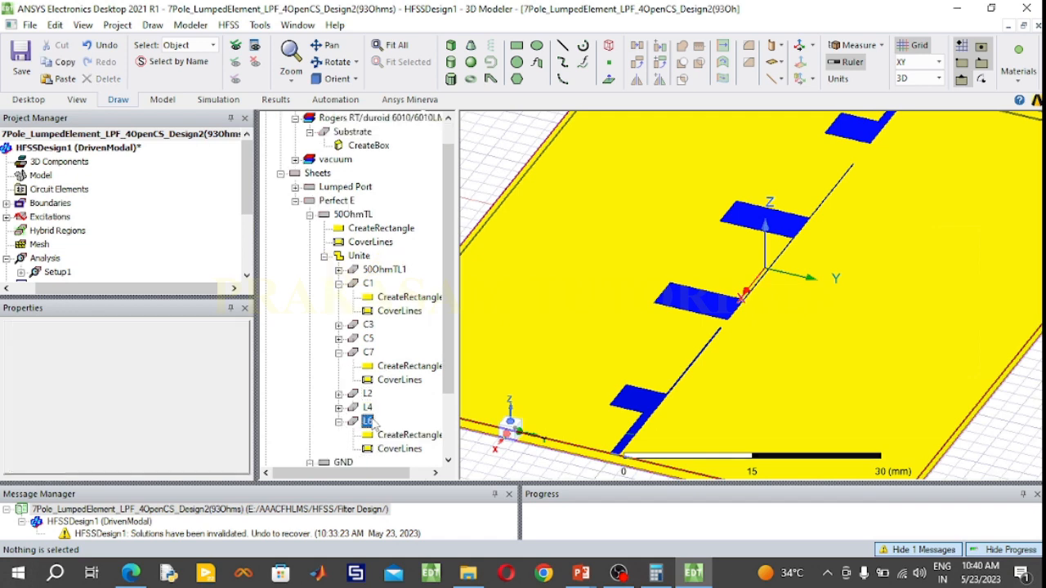
scroll(839, 202, up, 2)
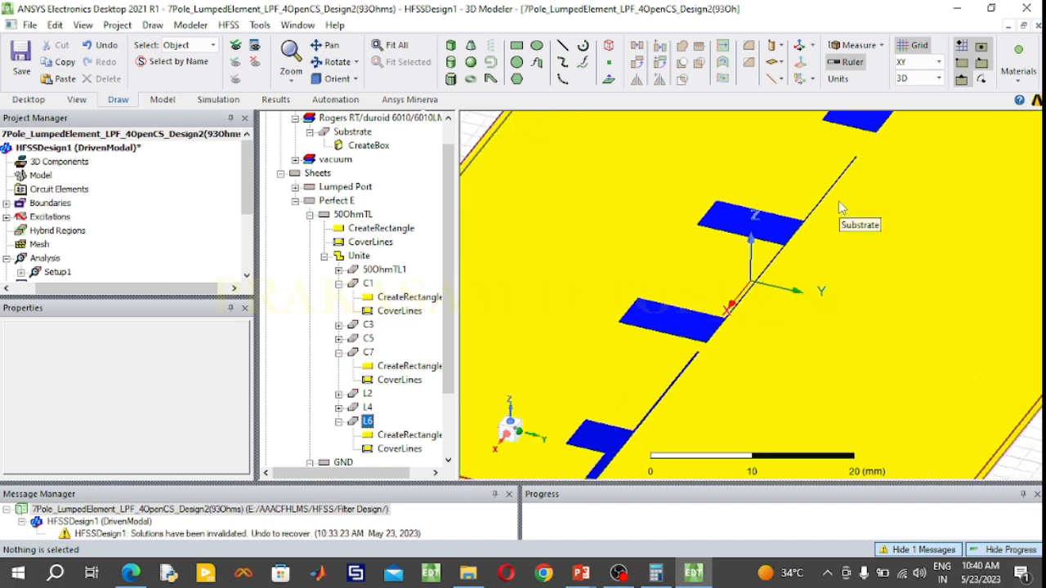
double_click(406, 438)
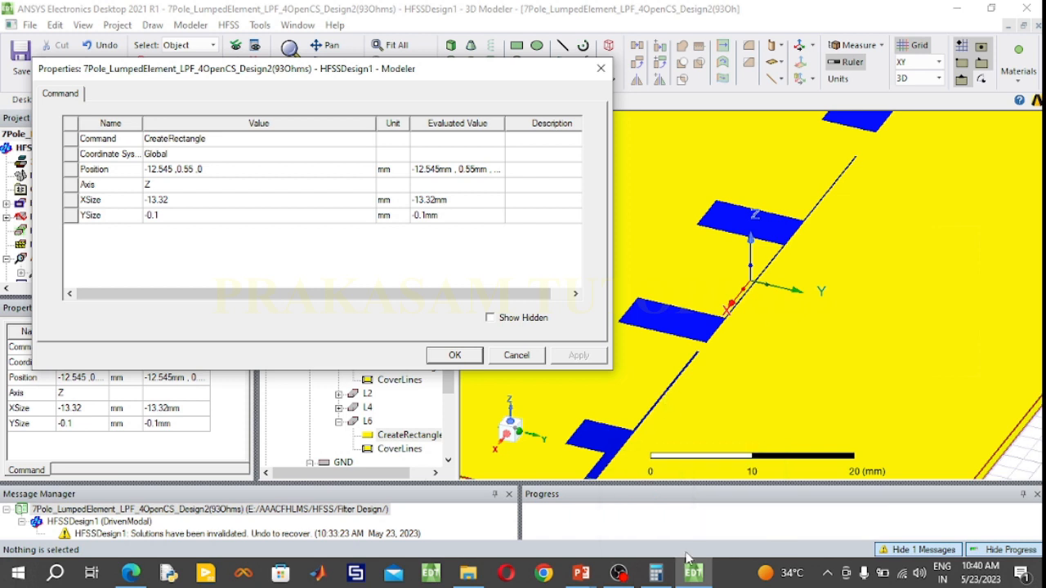
Calculate 0 - 30.825 + 13.32 in Calculator for the X position of the L6 line's rectangle
click(656, 574)
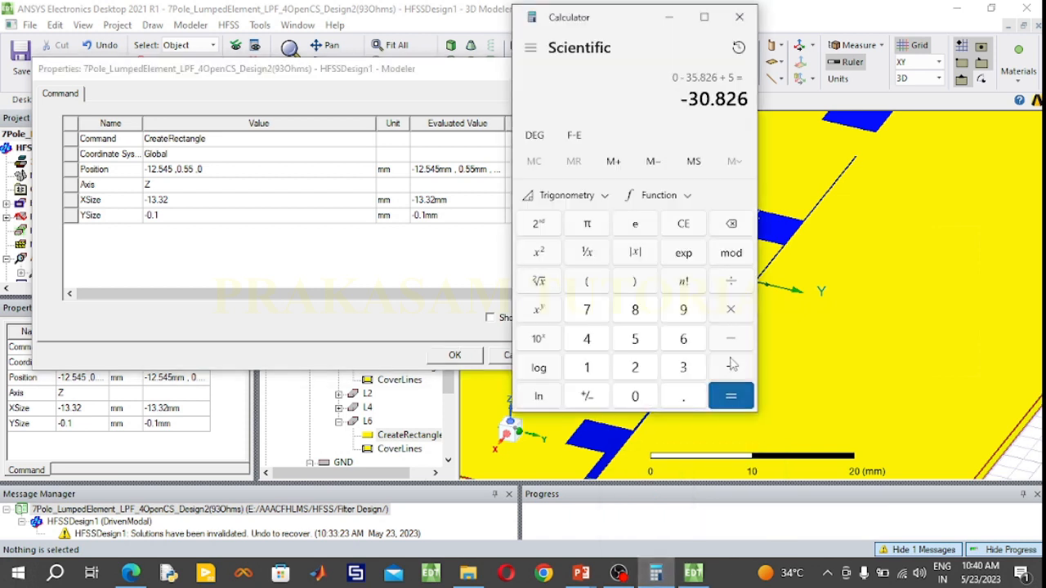
click(681, 225)
click(727, 348)
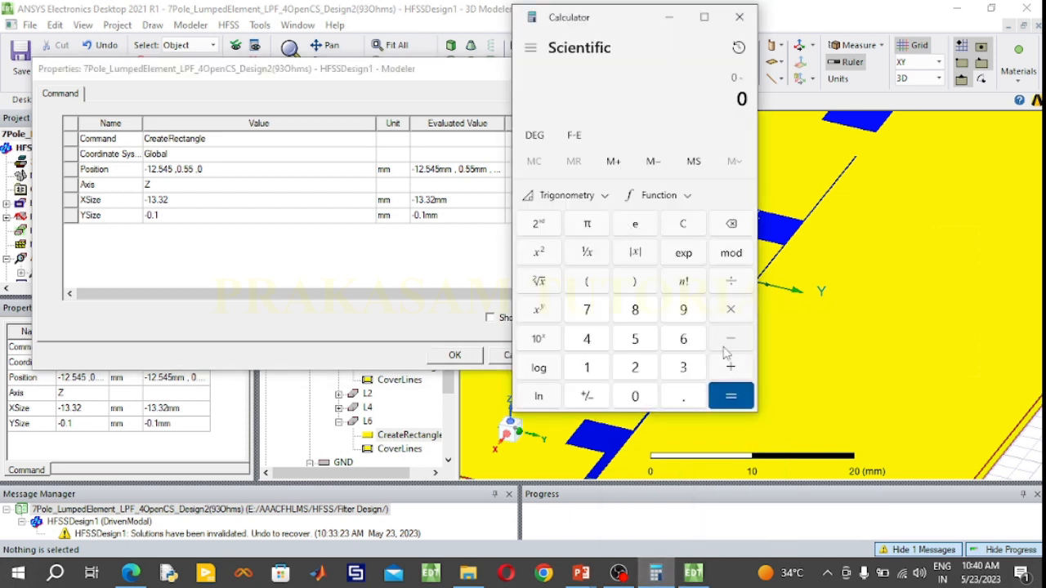
click(694, 365)
click(642, 402)
click(683, 404)
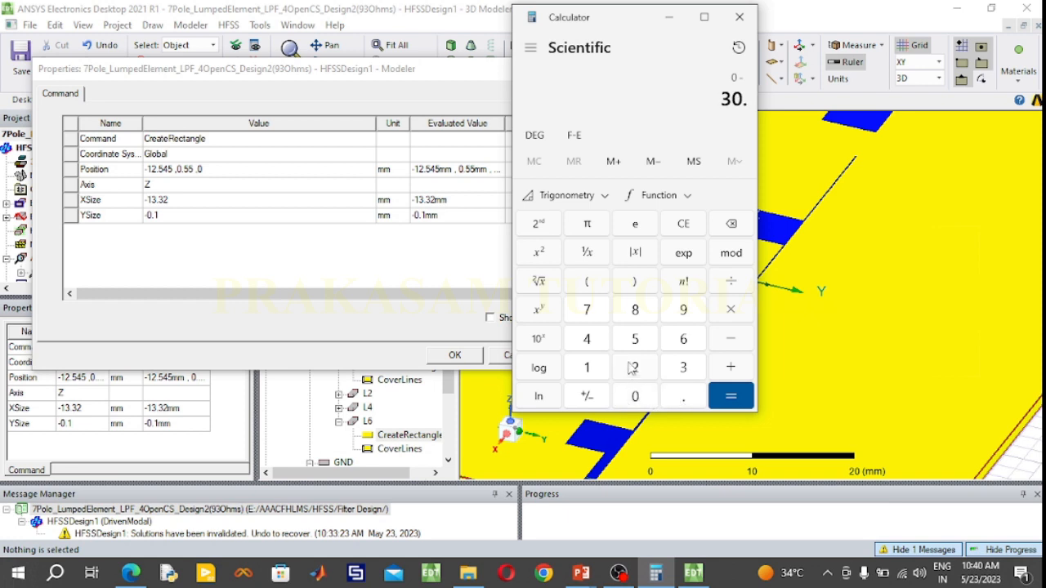
click(636, 314)
click(636, 368)
click(636, 339)
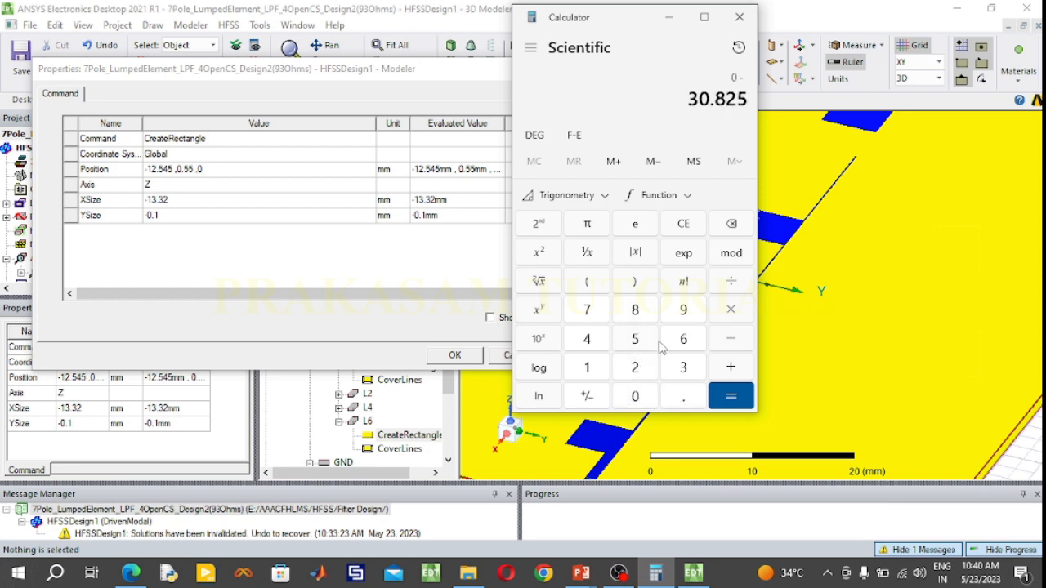
click(730, 370)
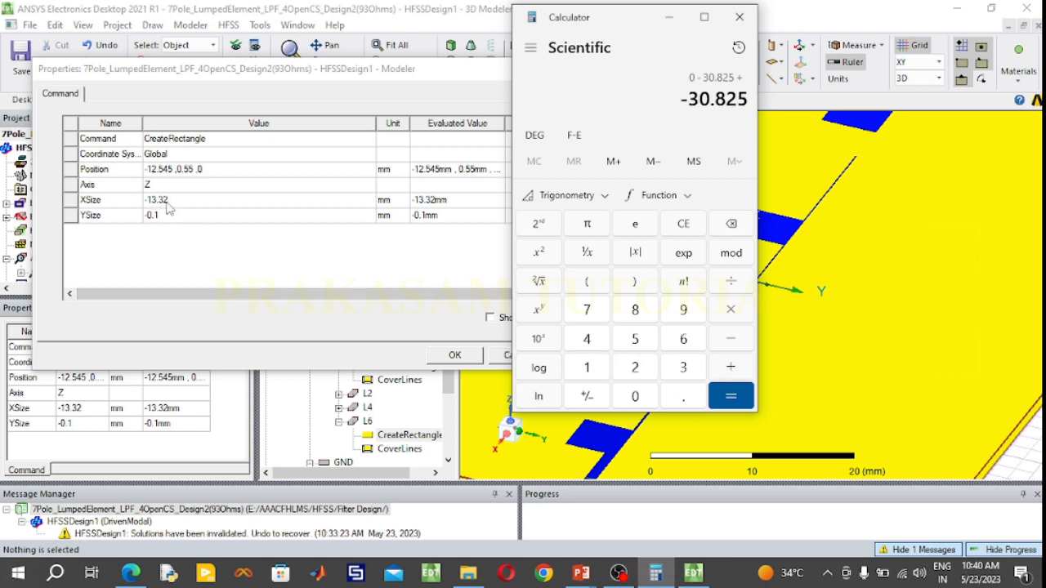
click(593, 365)
click(683, 367)
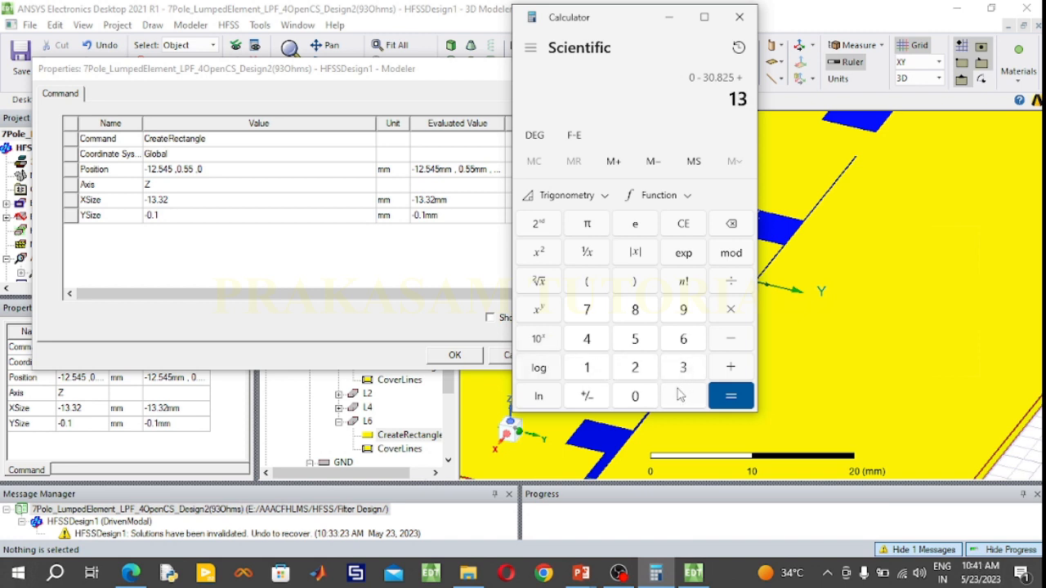
click(682, 396)
click(685, 367)
click(633, 368)
click(727, 396)
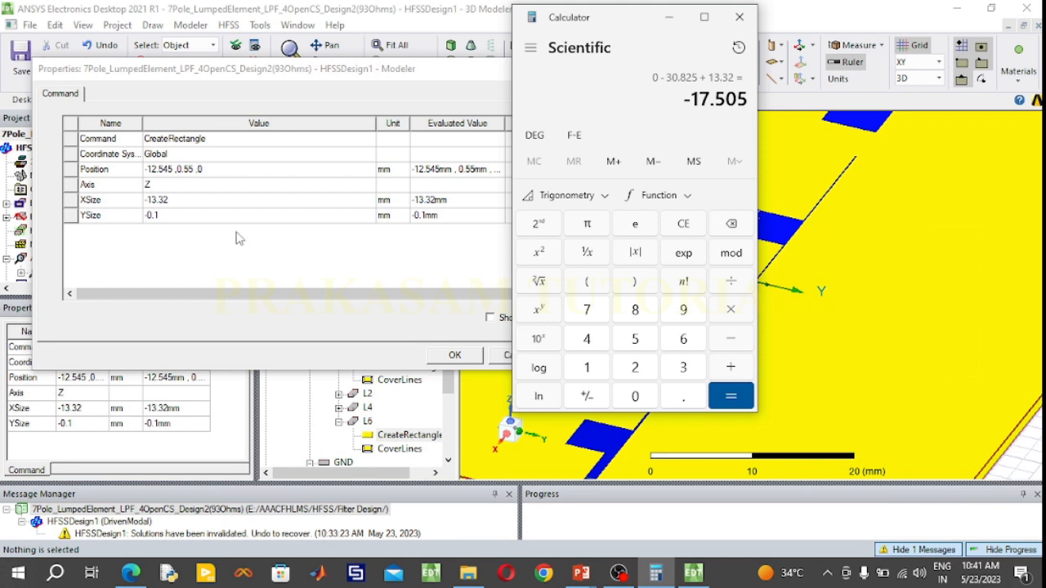
Set the XSize of the L6 line's rectangle to -16.36 mm in the HFSS properties
click(198, 201)
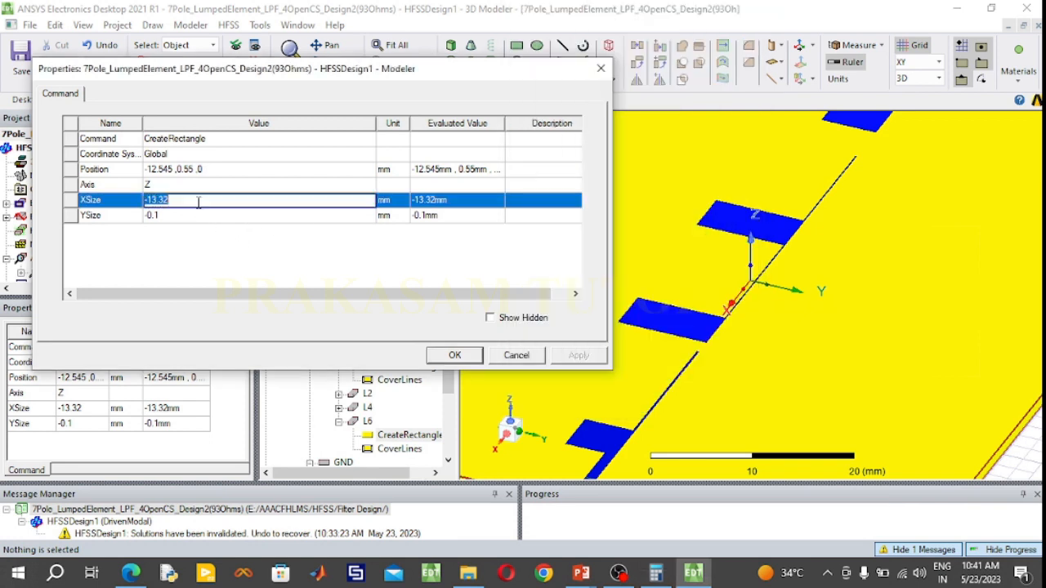
click(198, 202)
text(6)
Calculate 0 - 30.825 + 16.36 in Calculator for the X position of the L6 line's rectangle
click(656, 573)
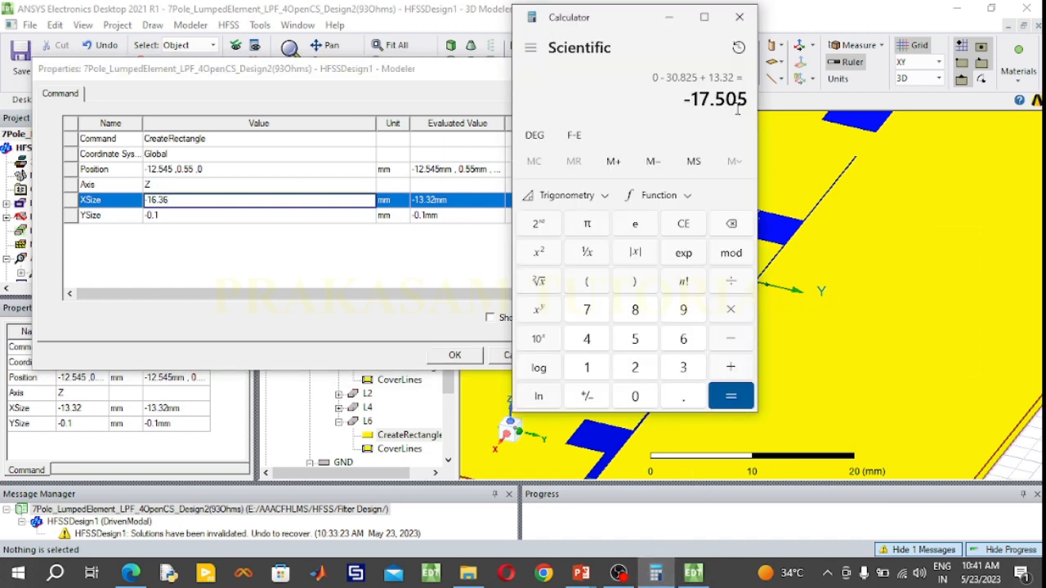
click(696, 235)
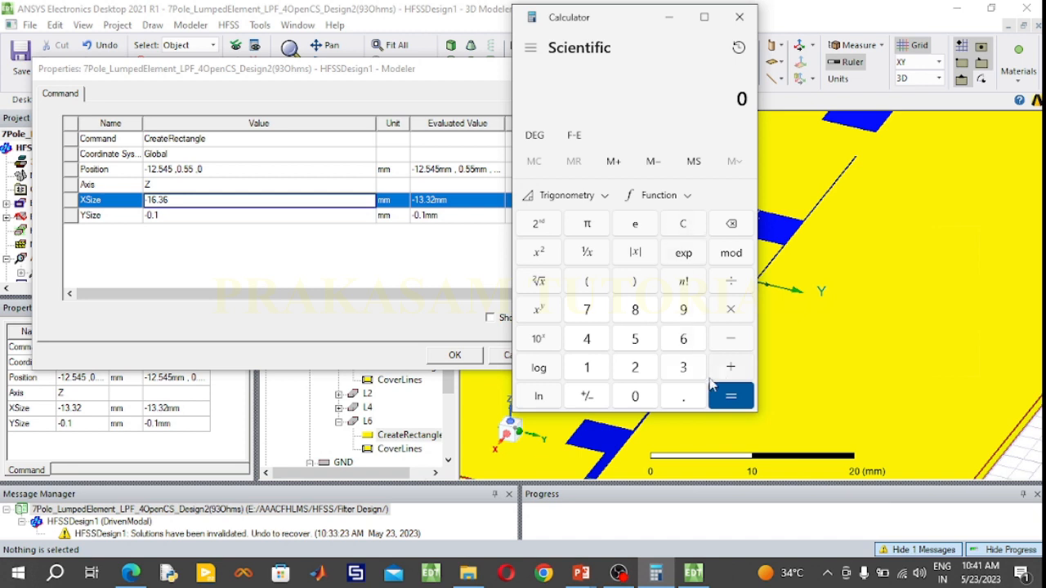
click(732, 341)
click(686, 367)
click(634, 396)
click(667, 399)
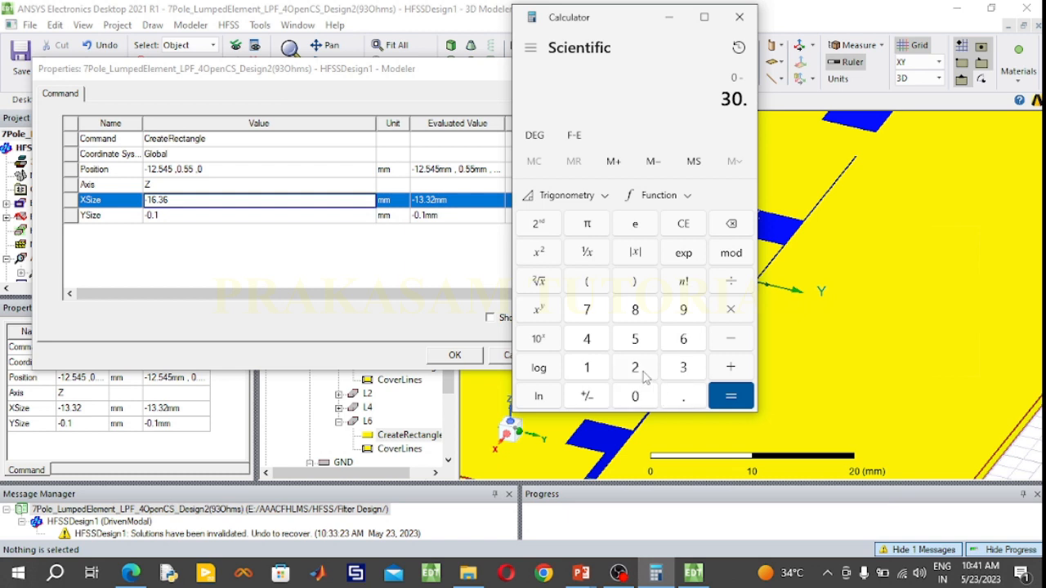
click(642, 319)
click(635, 370)
click(637, 345)
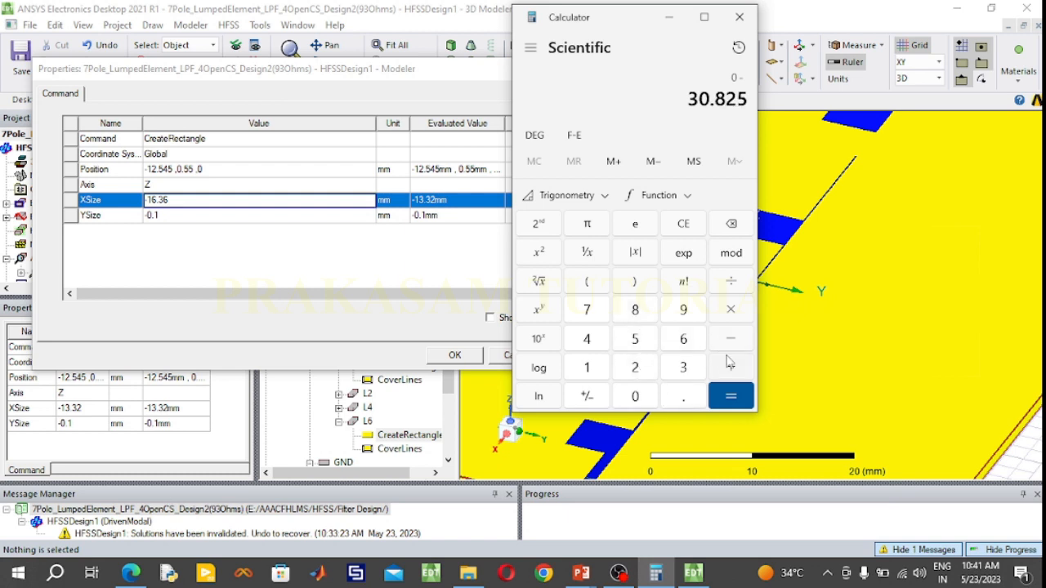
click(730, 364)
click(589, 372)
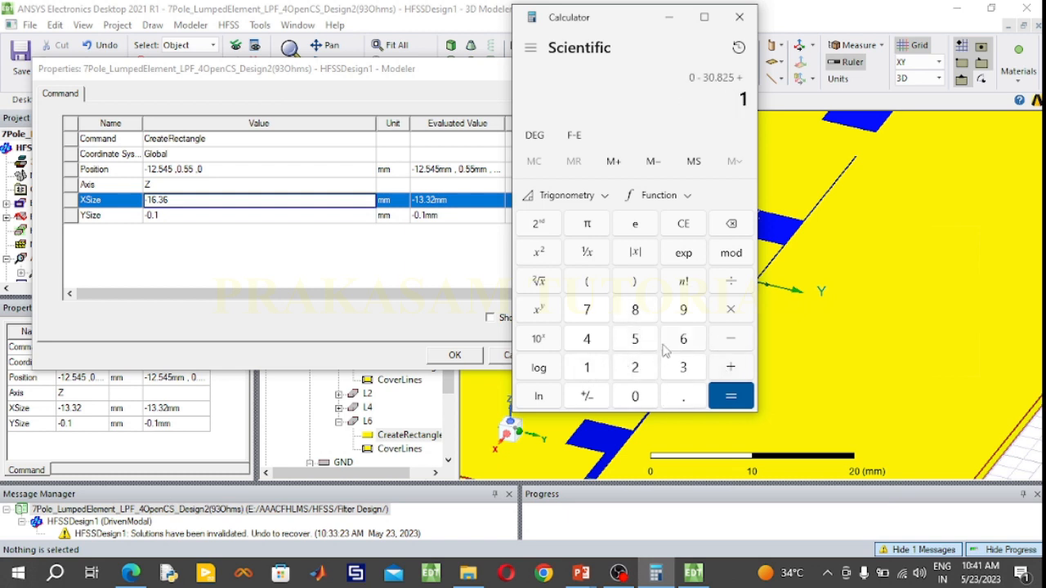
click(668, 348)
click(677, 395)
click(687, 366)
click(686, 346)
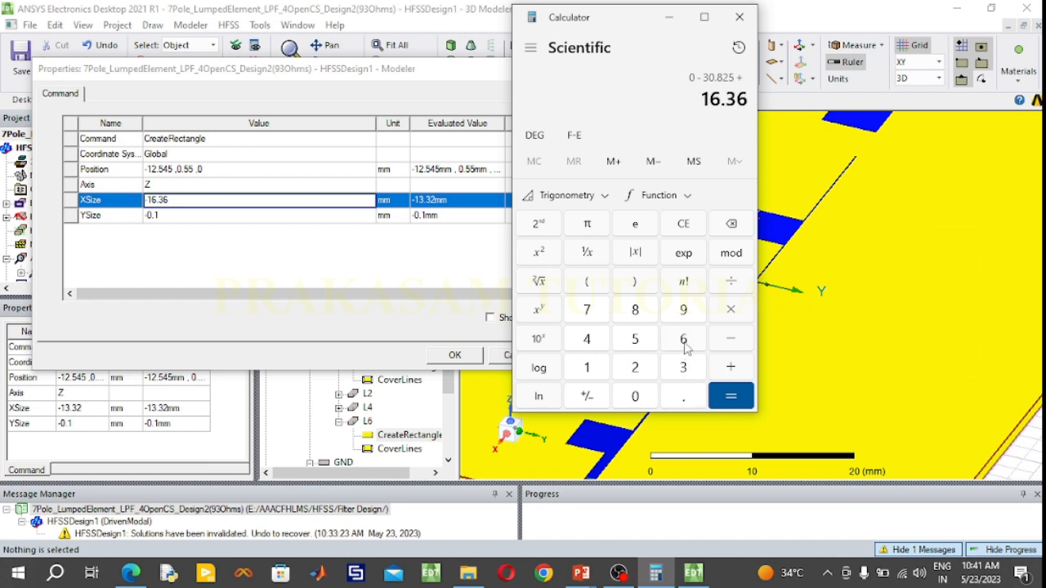
click(730, 396)
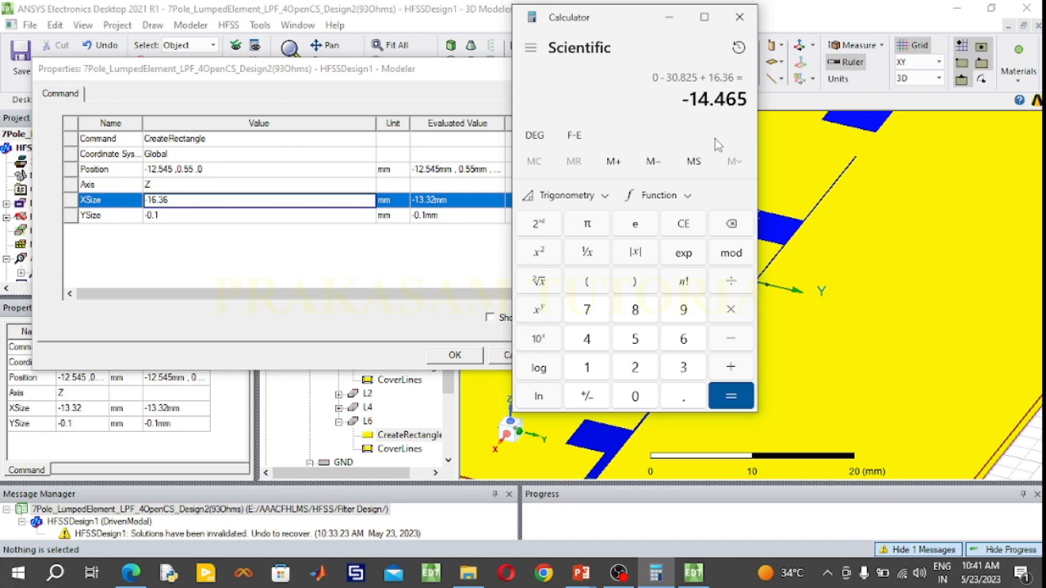
Set L6's rectangle X position to -14.465 mm and its YSize to -0.2 mm in HFSS, and confirm the properties
click(172, 170)
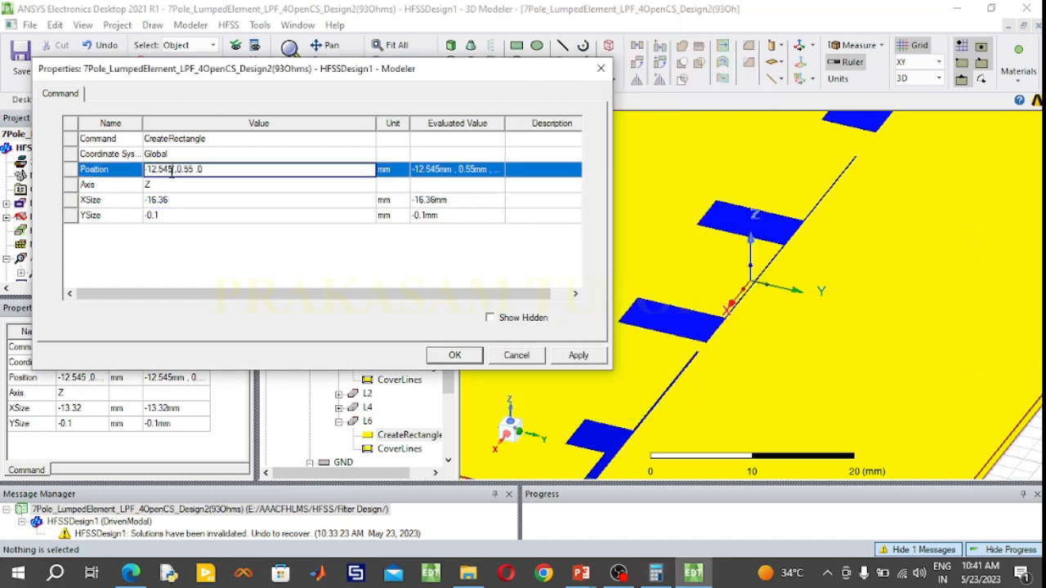
drag(171, 170, 160, 170)
text(14.465)
click(175, 215)
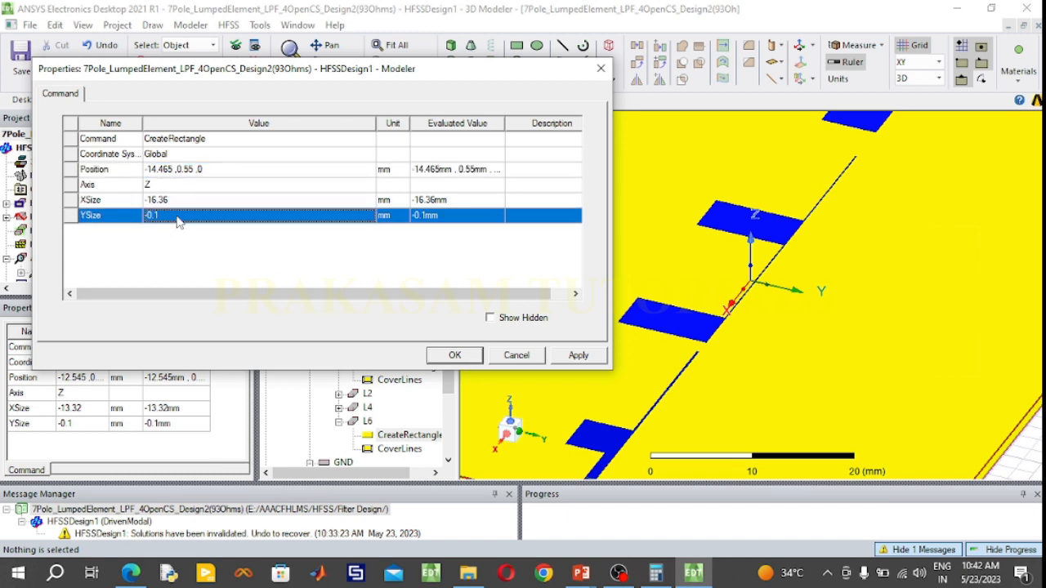
text(2)
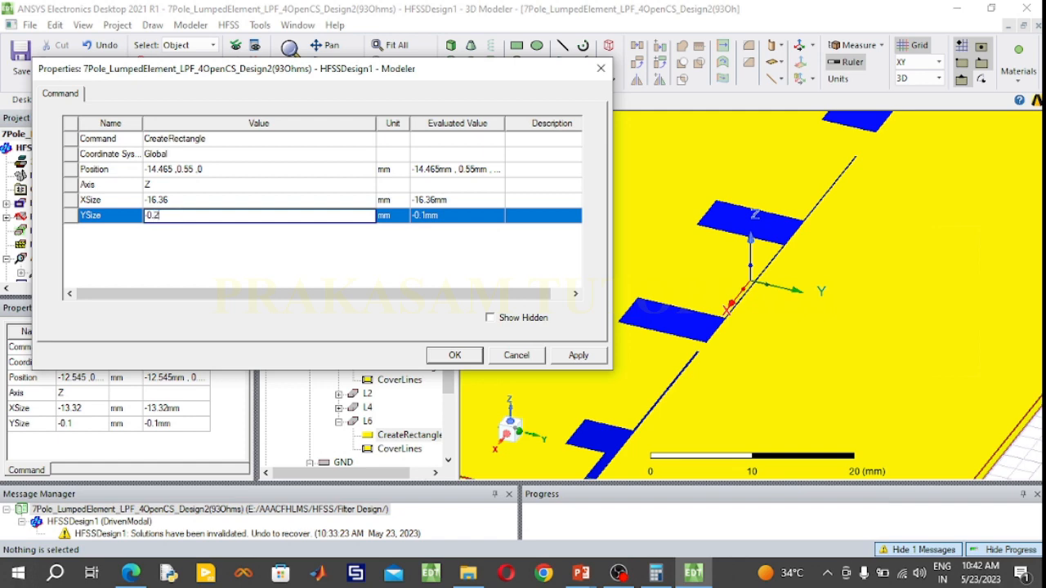
click(454, 358)
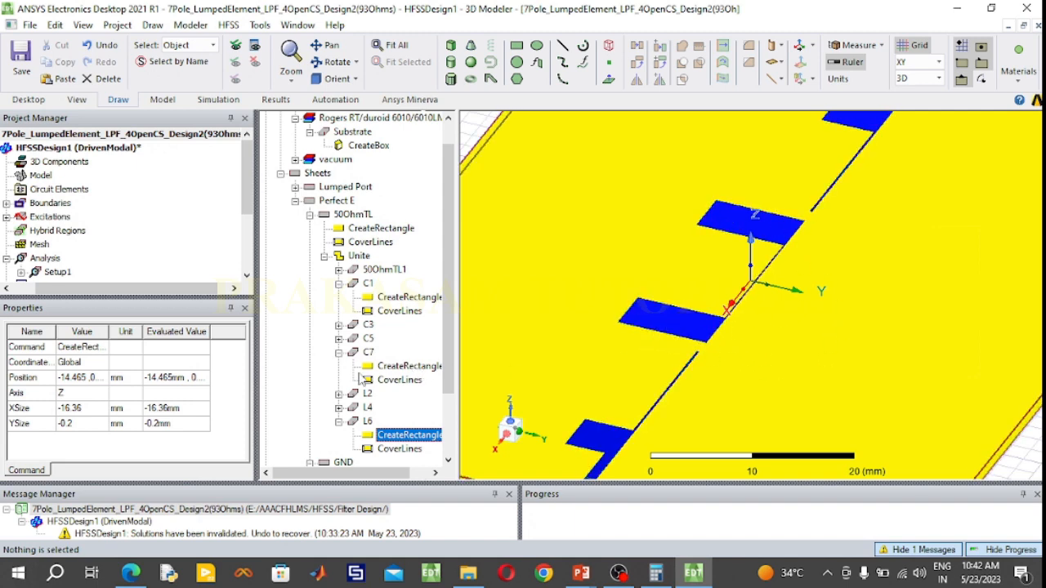
Collapse C1 and C7 in the united filter trace's history and expand the C5 stub
click(339, 283)
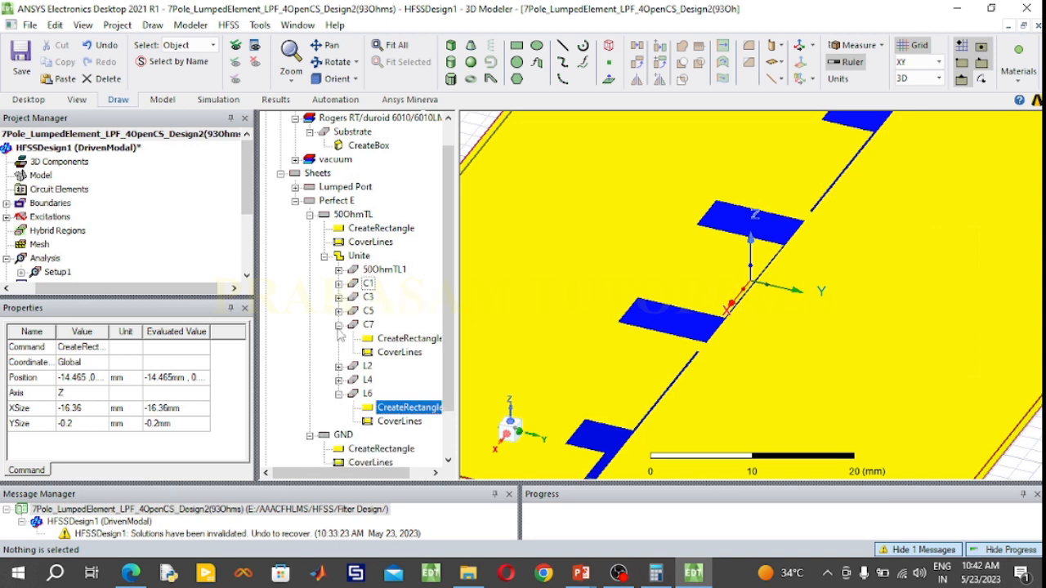
click(339, 324)
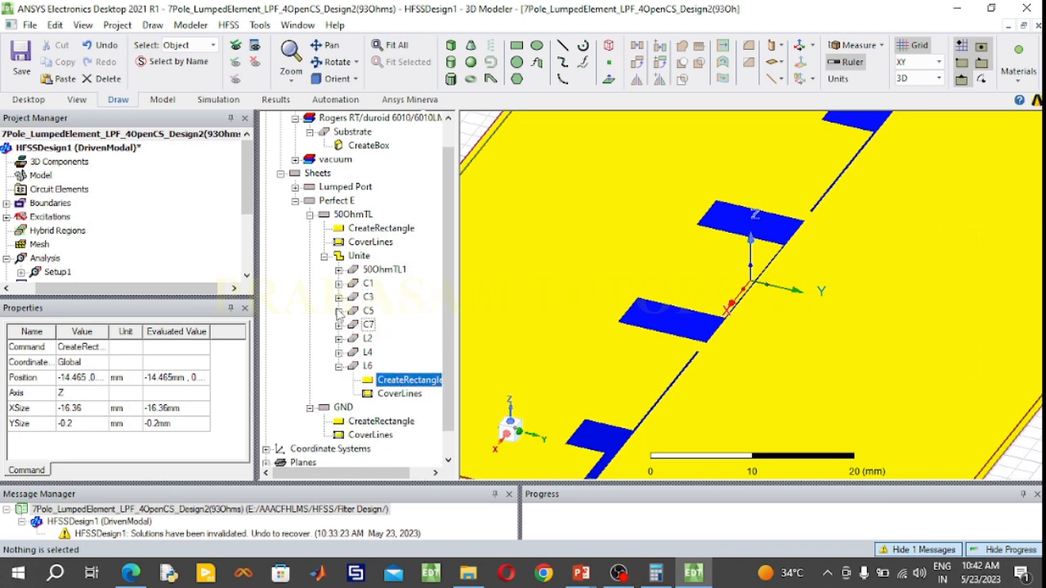
click(339, 312)
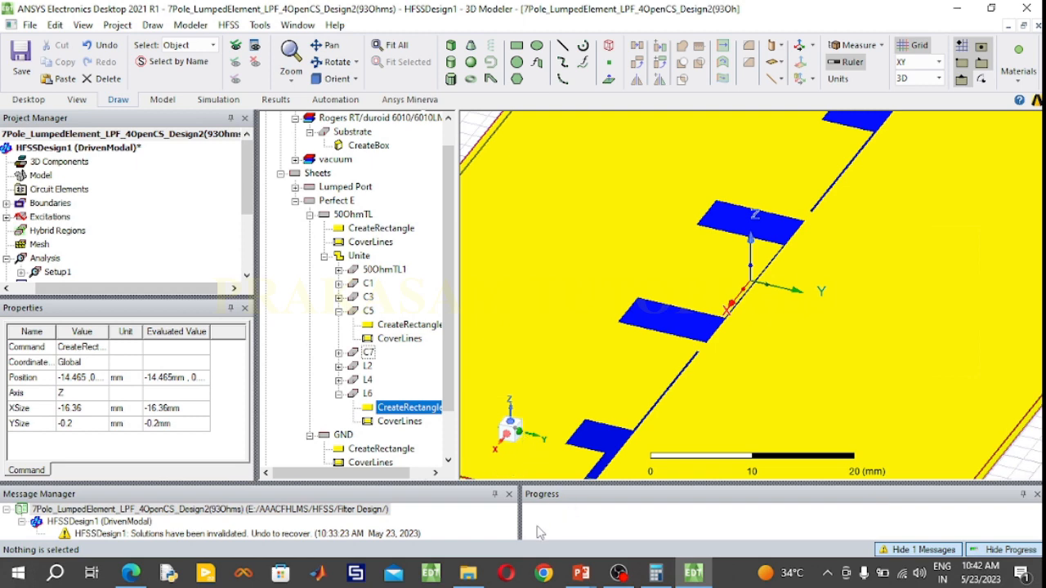
Check Design 2's l3 and l5 stub length and the microstrip layout figure in the PowerPoint slides, and return to HFSS
mouse_move(581, 577)
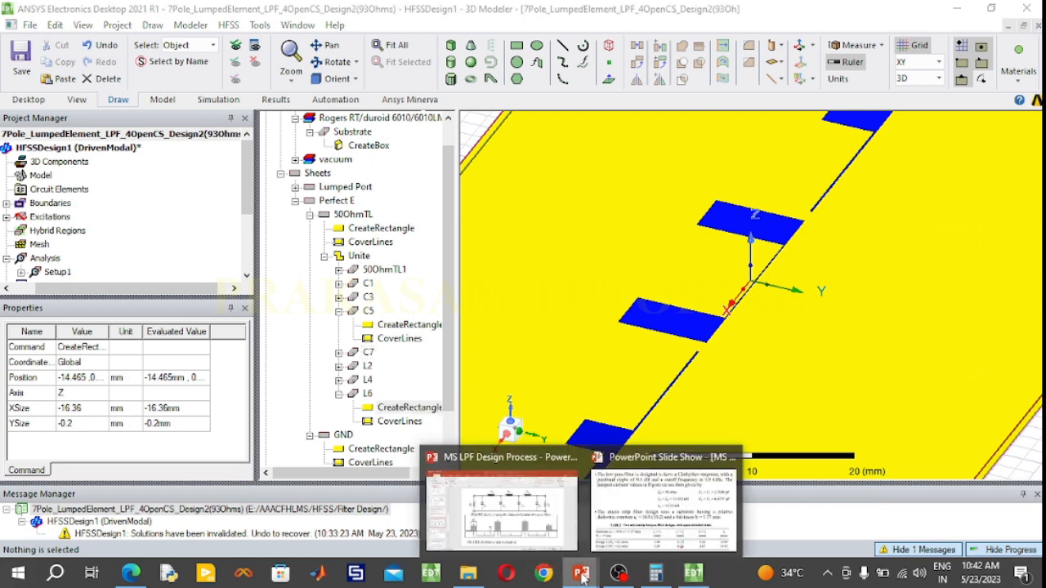
click(618, 522)
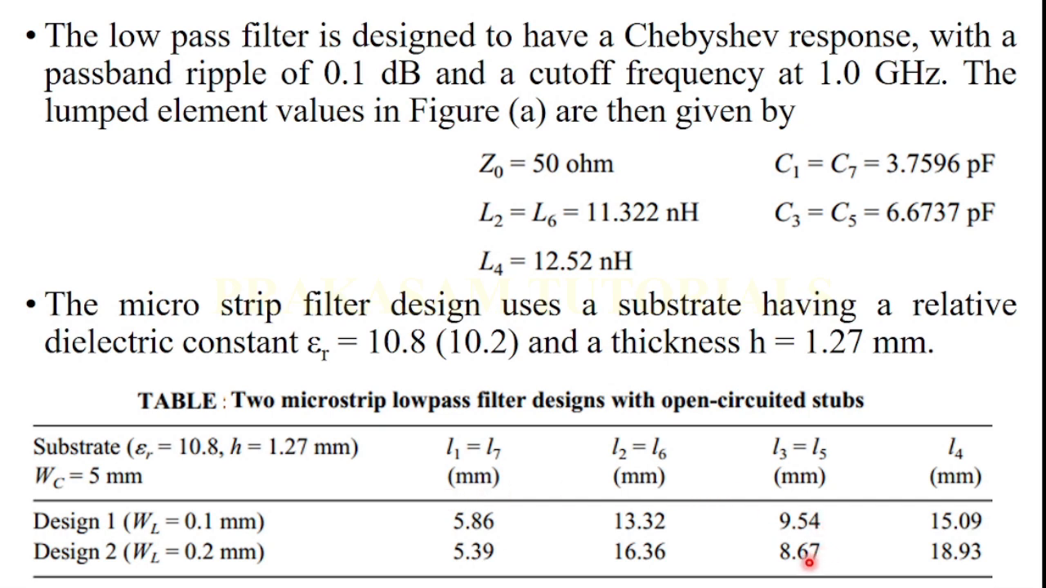
key(Right)
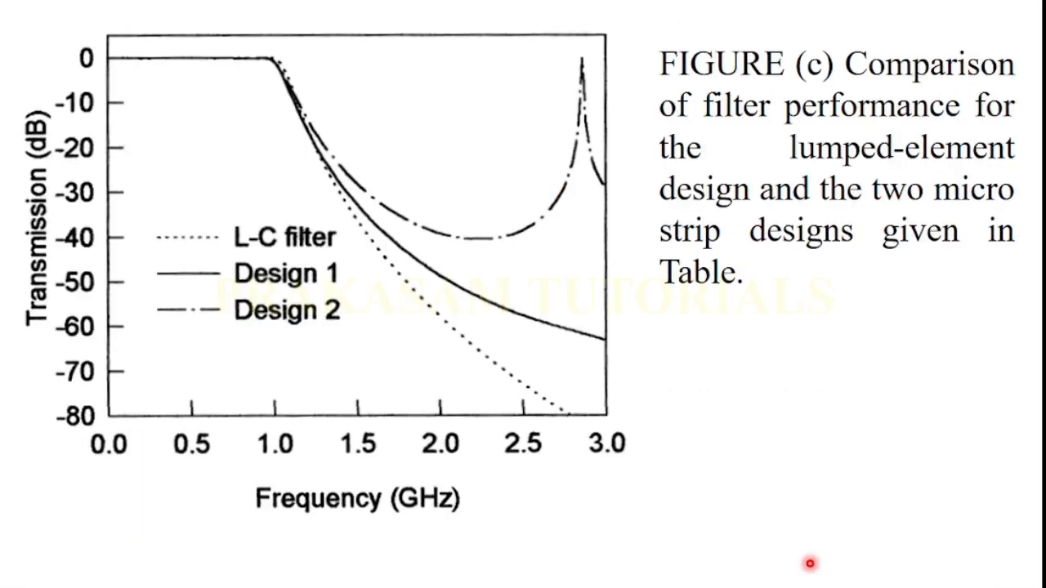
key(Right)
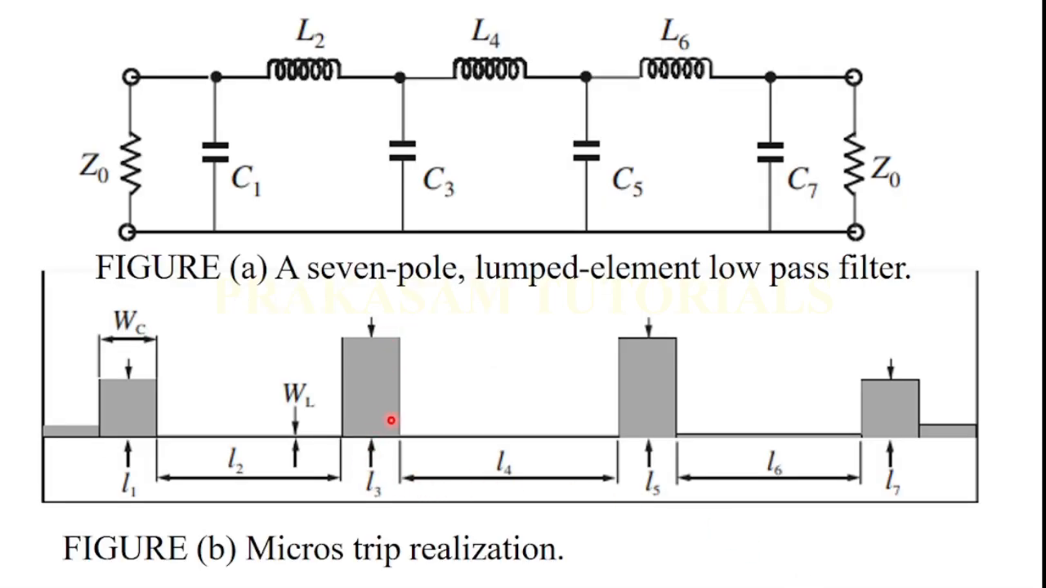
key(Right)
key(Right)
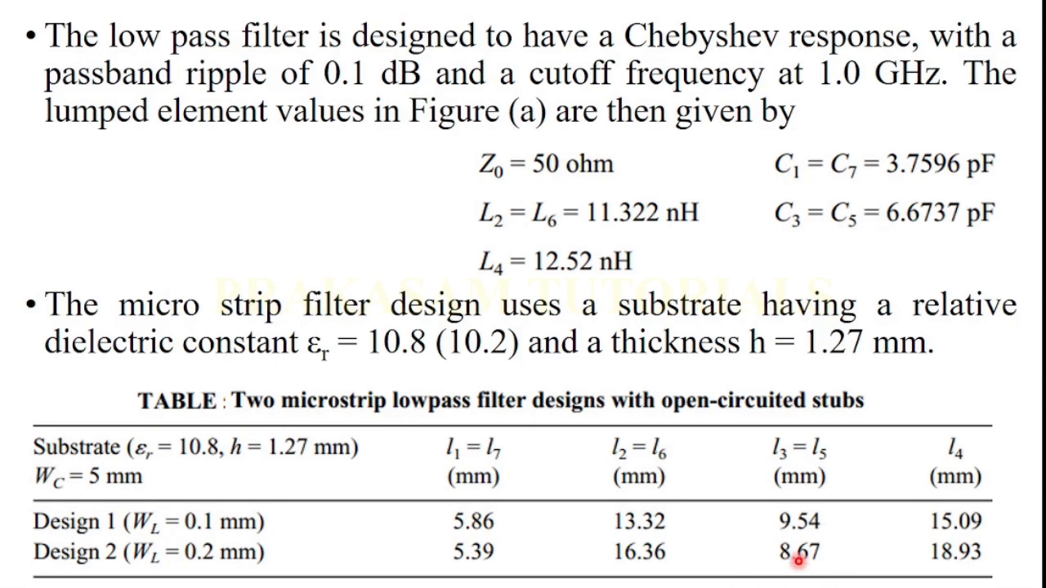
key(super)
click(692, 573)
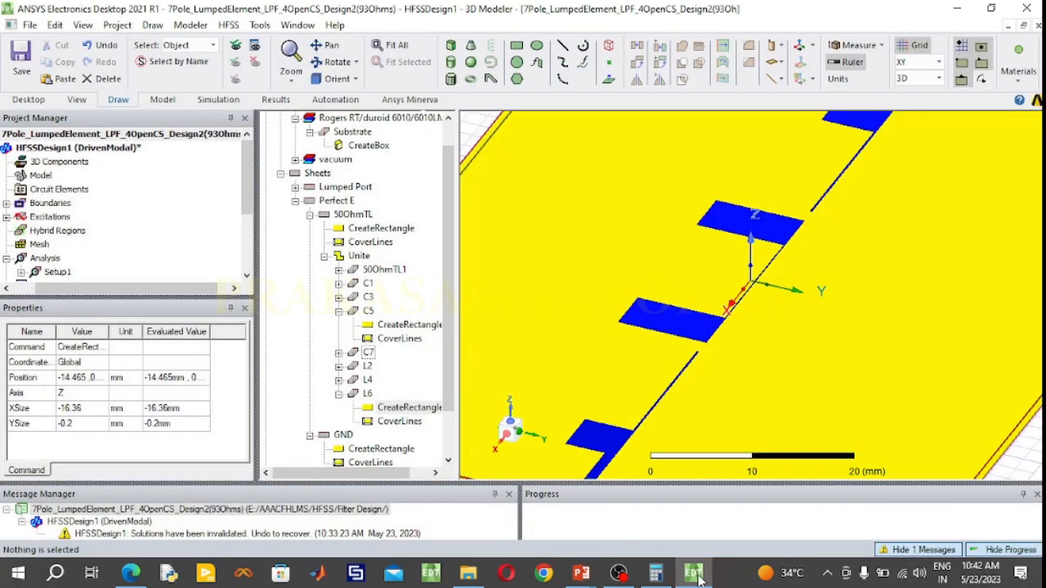
double_click(394, 325)
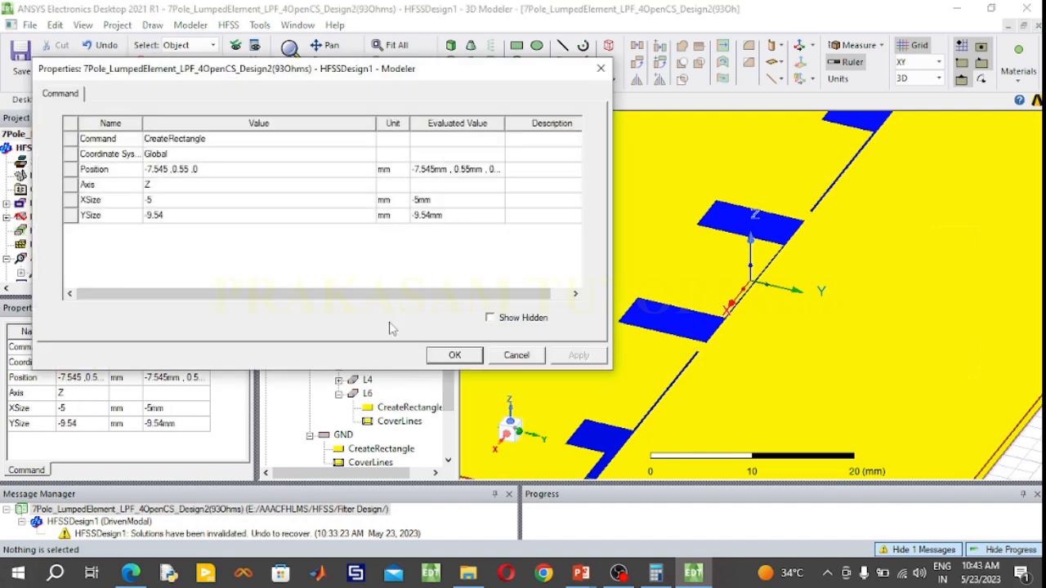
click(168, 169)
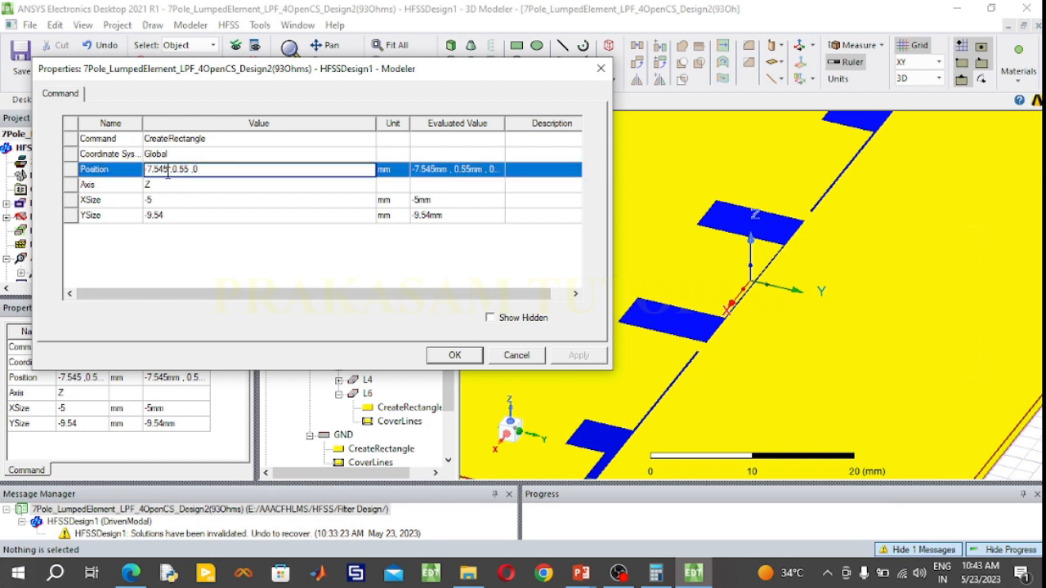
drag(168, 170, 147, 170)
text(-1)
key(BackSpace)
key(BackSpace)
key(BackSpace)
text(14.465)
click(523, 357)
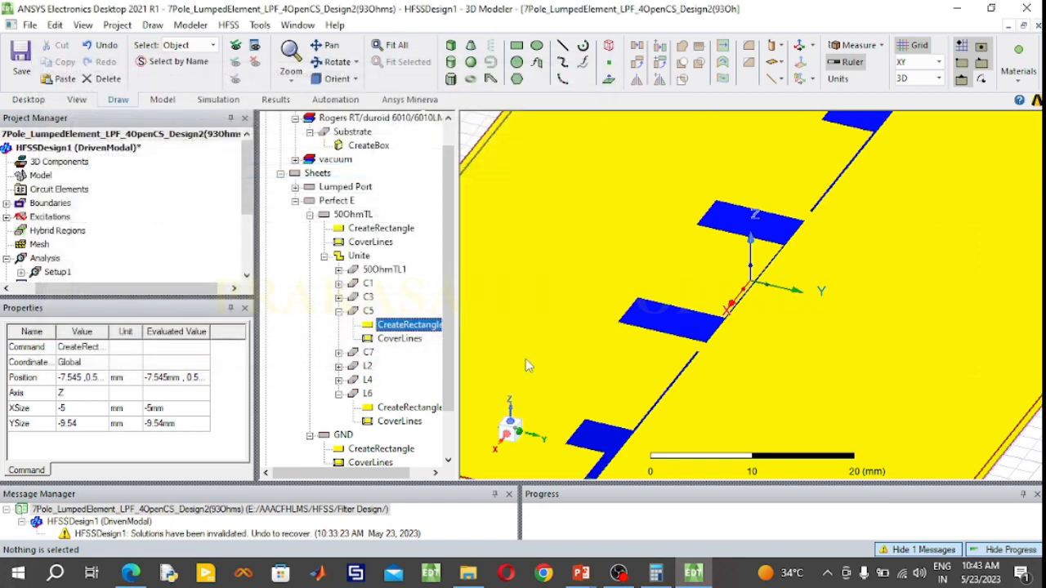
Set the X position of the C3 stub's rectangle inside the united filter trace to 14.465 mm
click(339, 297)
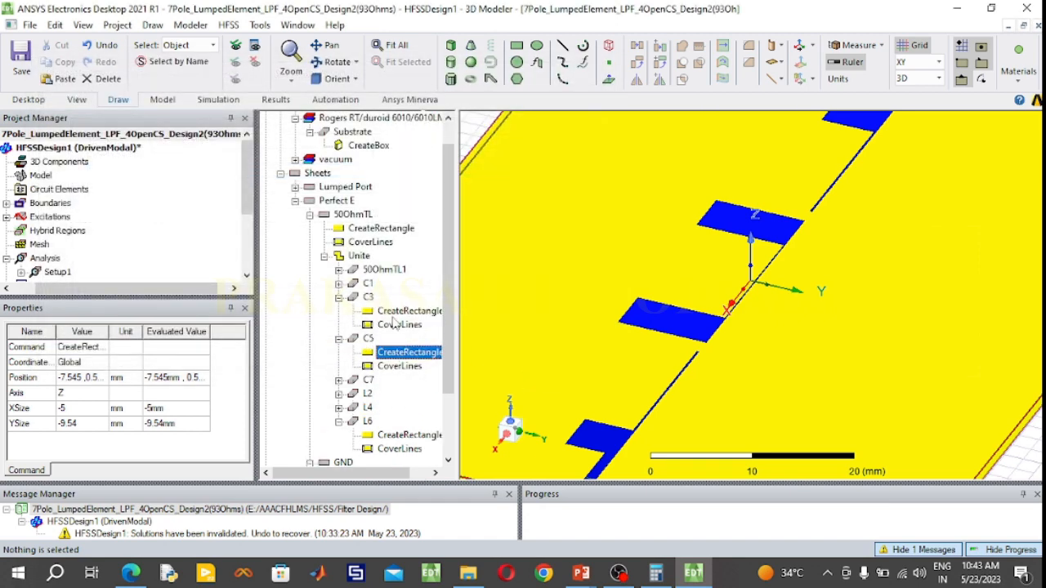
double_click(411, 313)
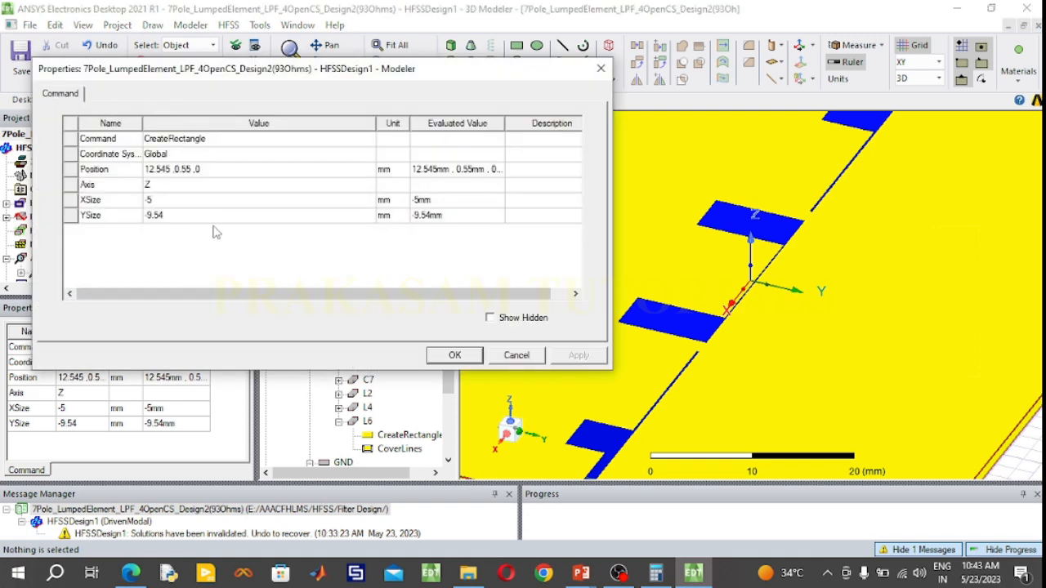
click(177, 171)
click(167, 169)
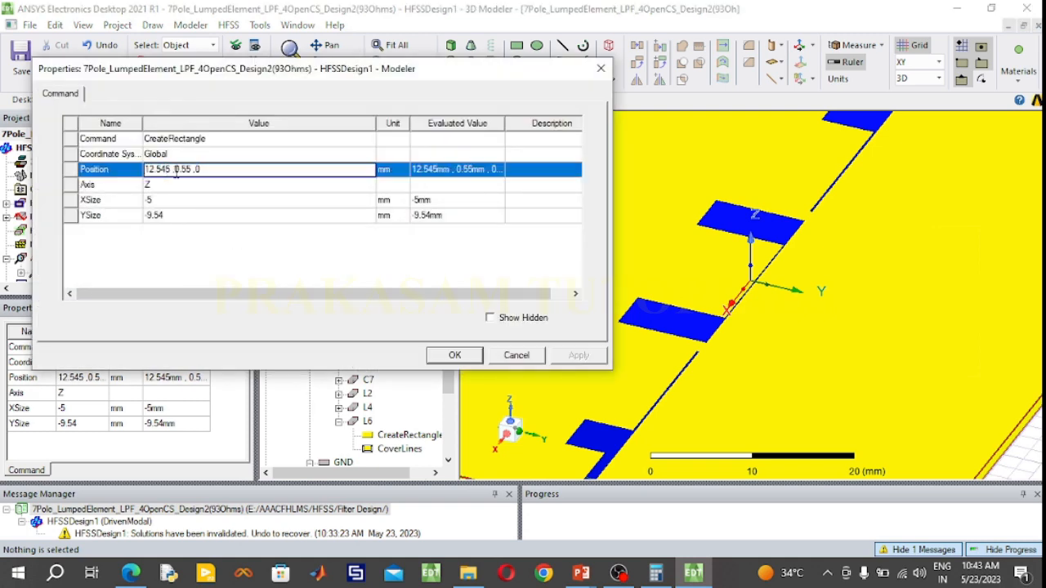
drag(172, 170, 143, 170)
text(14.465)
click(170, 199)
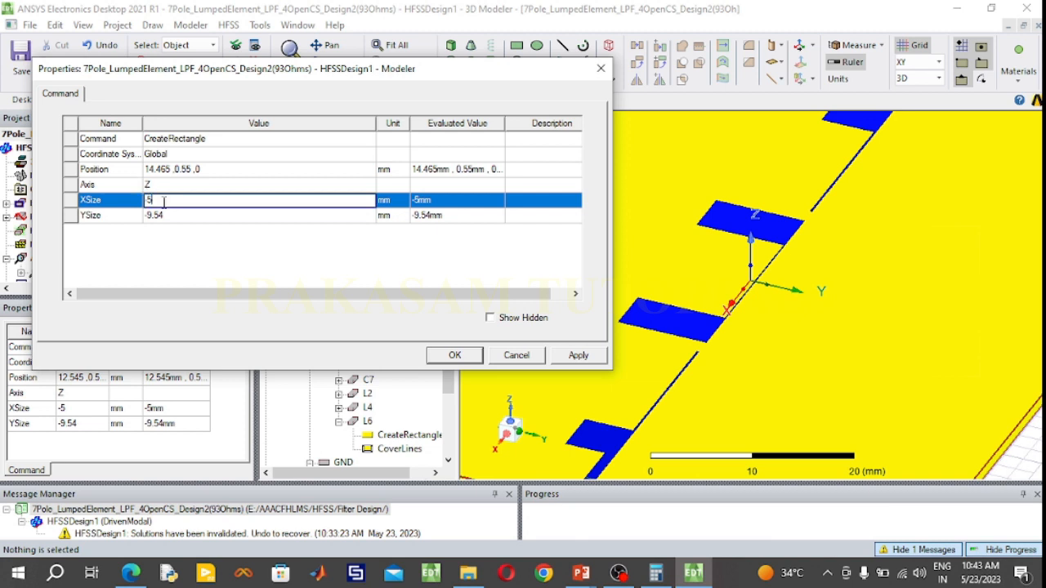
Check Design 2's l3 and l5 length in the PowerPoint slides, and set the C3 rectangle's YSize to -8.67 mm in HFSS
click(174, 213)
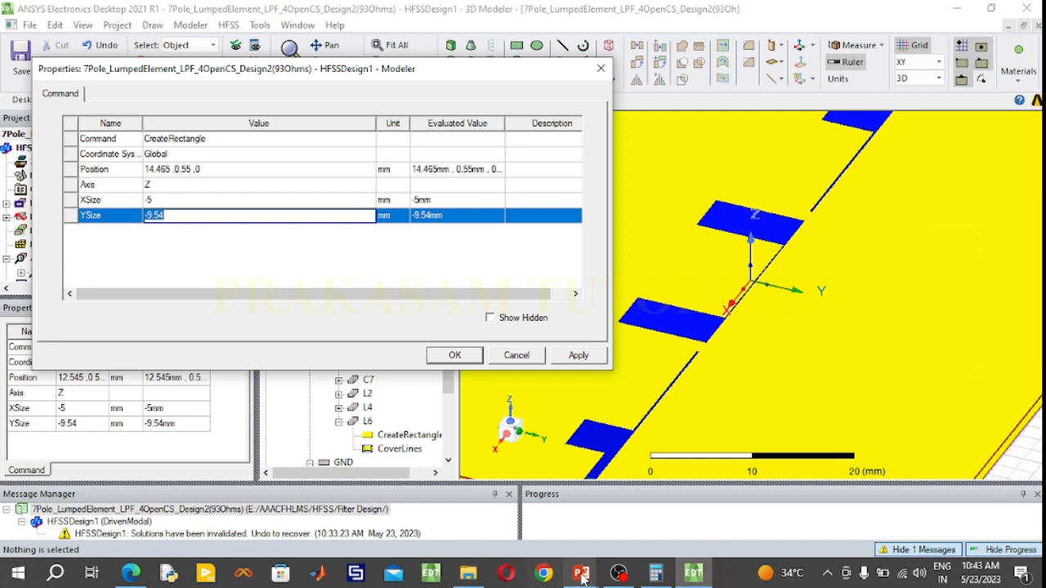
mouse_move(581, 577)
click(695, 507)
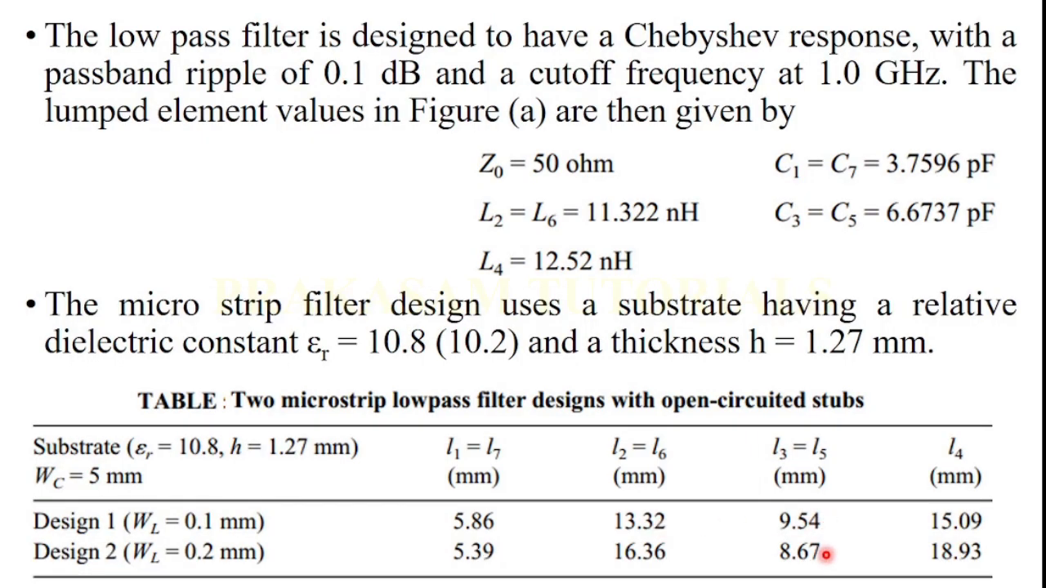
key(super)
click(693, 573)
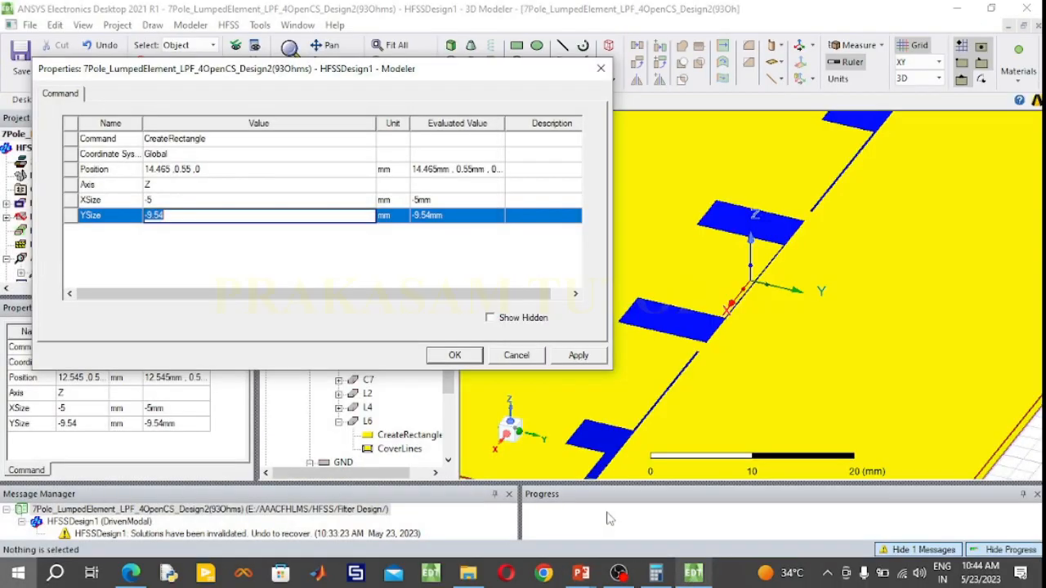
click(180, 216)
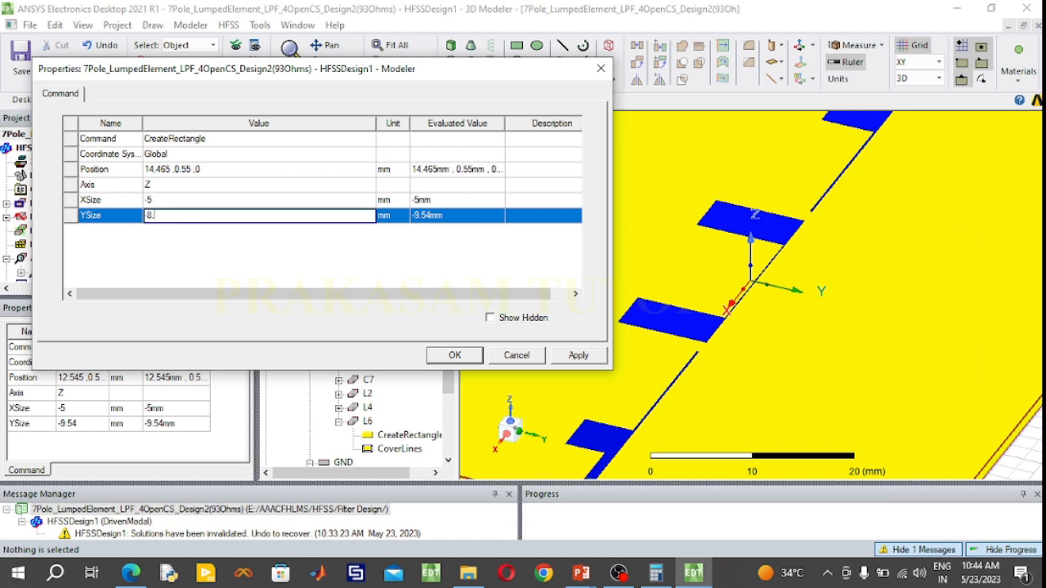
click(460, 355)
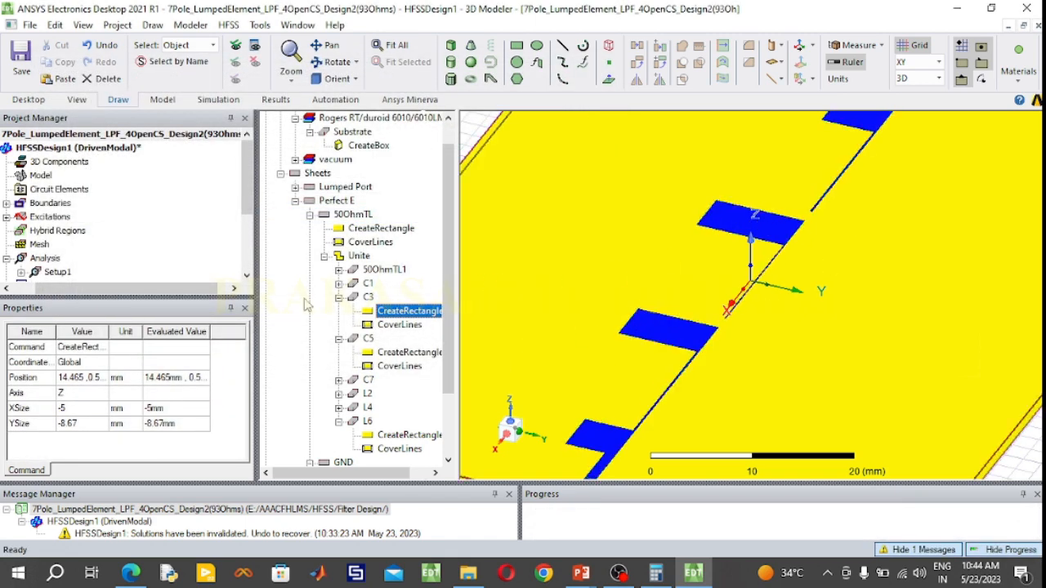
Open the properties of the C5 stub's rectangle in the united filter trace and switch to Calculator
click(340, 300)
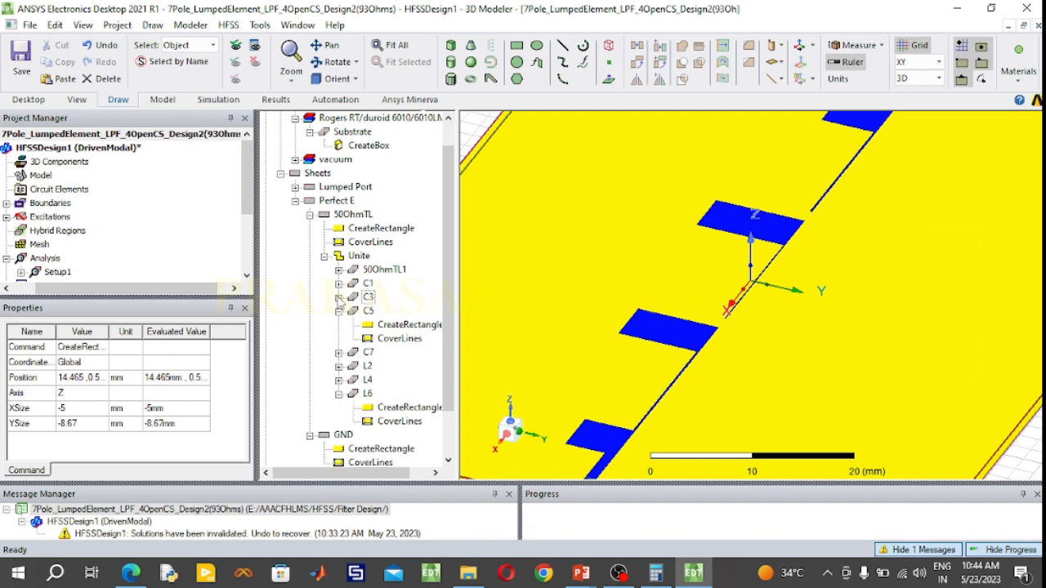
double_click(396, 326)
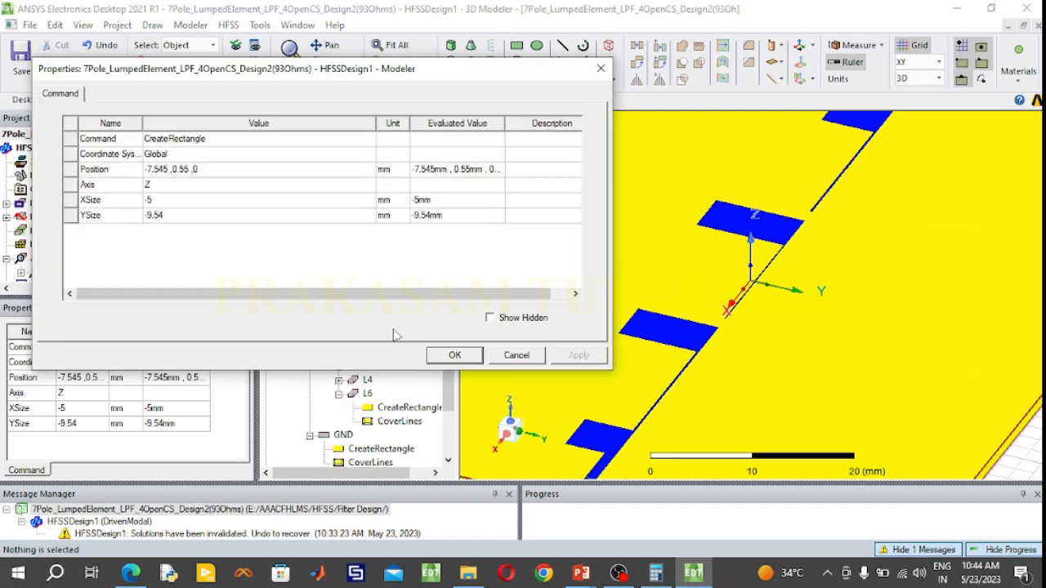
click(656, 573)
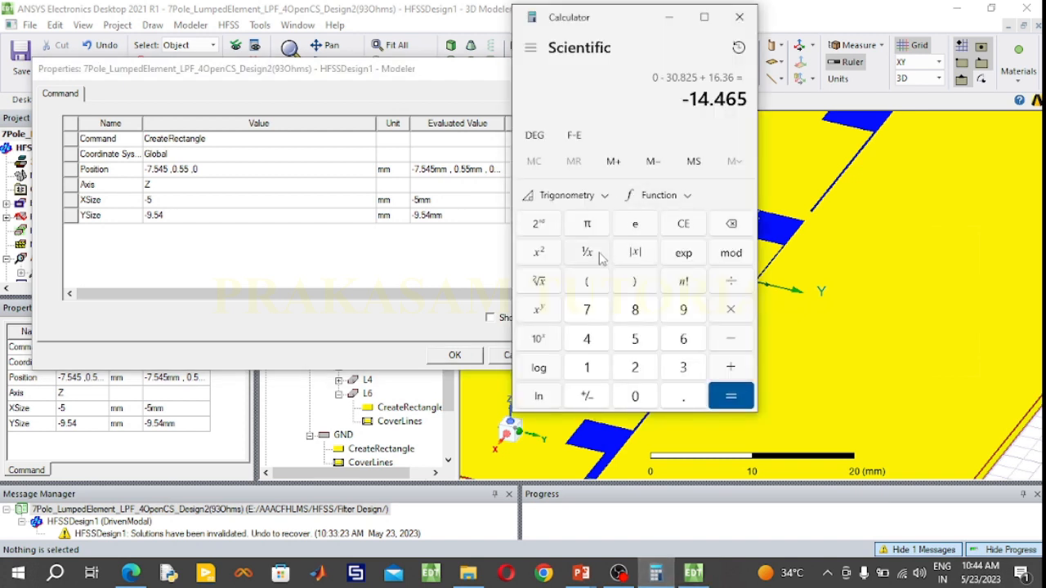
click(681, 225)
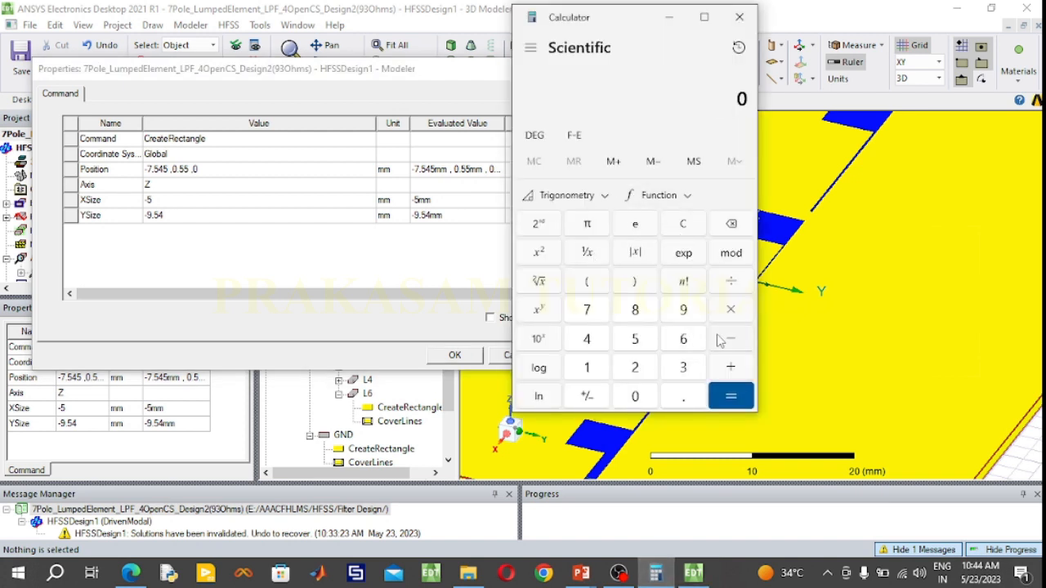
click(601, 369)
click(600, 344)
click(678, 394)
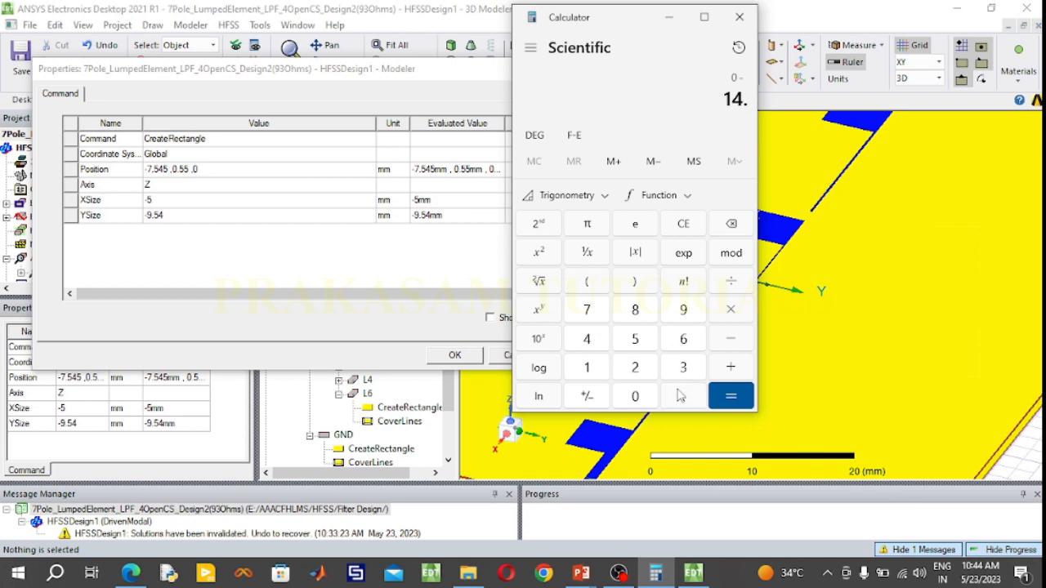
click(601, 344)
click(642, 342)
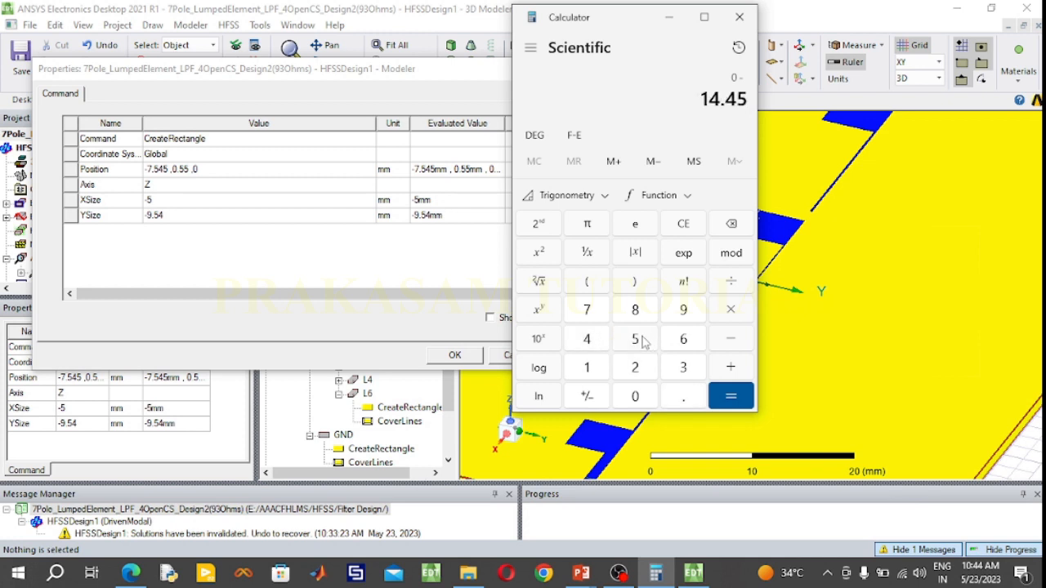
click(686, 225)
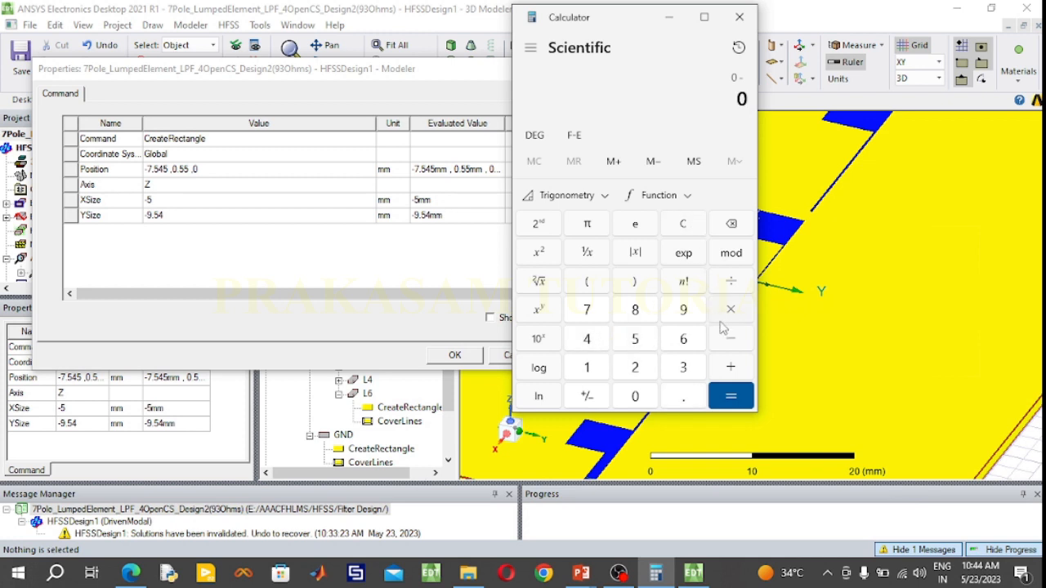
click(719, 346)
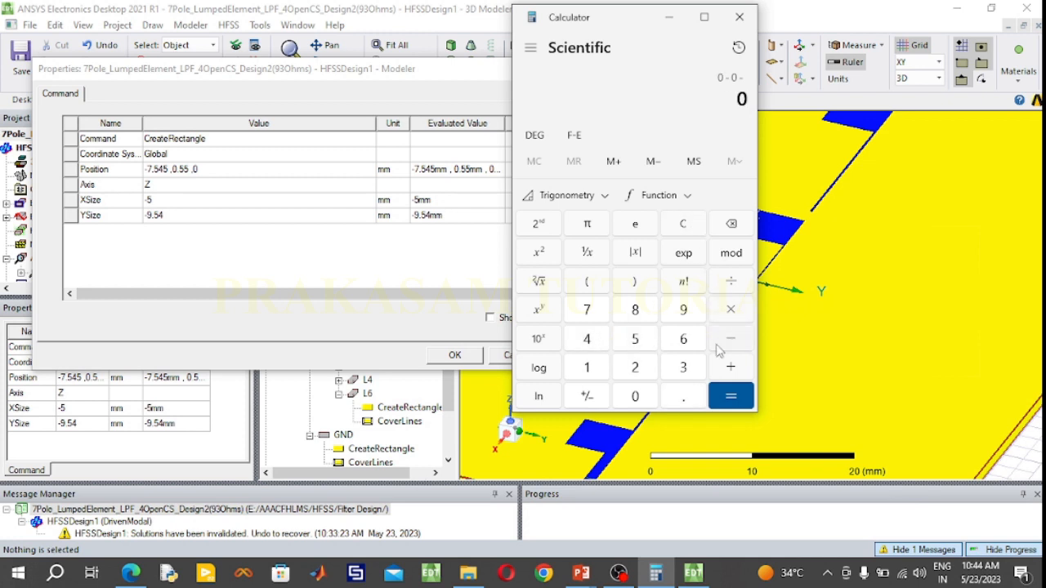
click(686, 229)
Calculate the C5 stub's X position in Calculator as 0 - 14.465 + 5
click(731, 338)
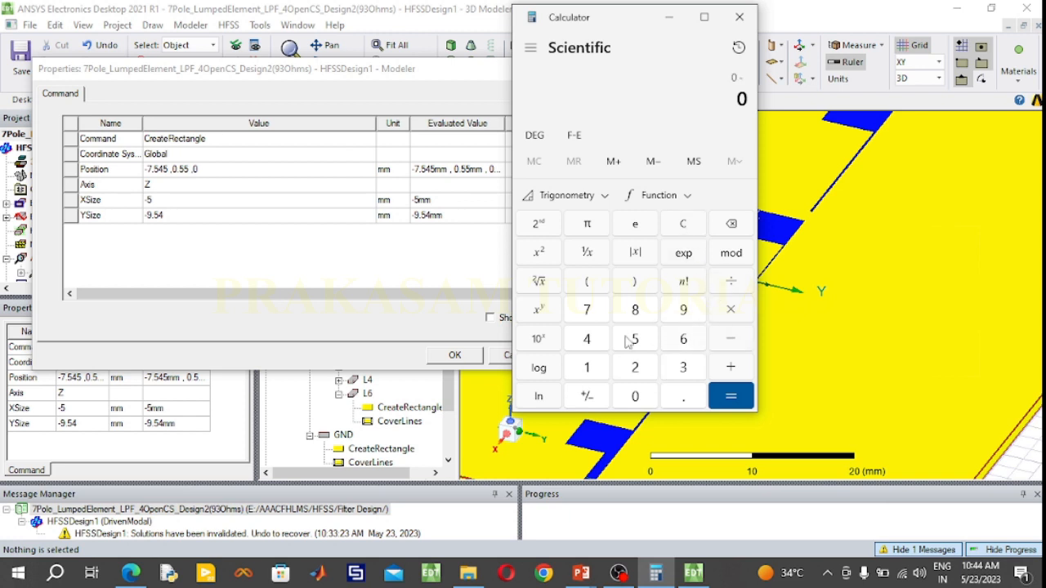
click(588, 366)
click(588, 338)
click(671, 400)
click(591, 343)
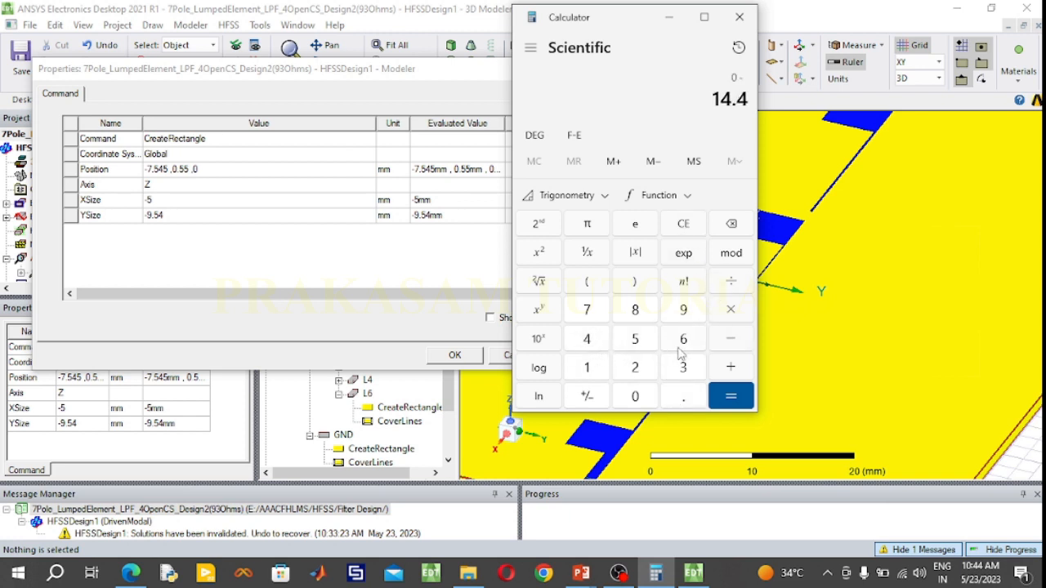
click(682, 349)
click(654, 343)
click(728, 369)
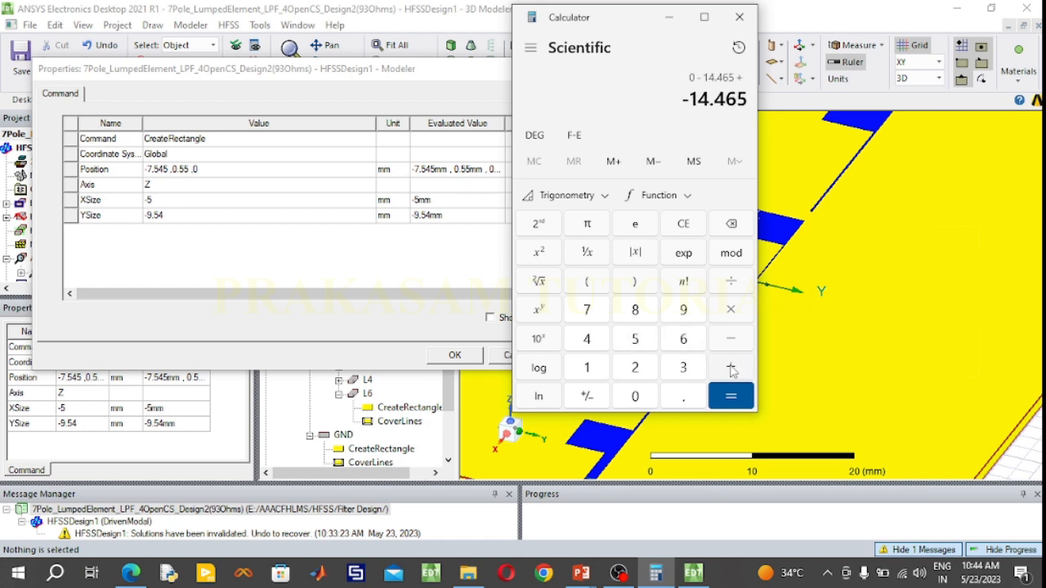
click(642, 341)
click(725, 396)
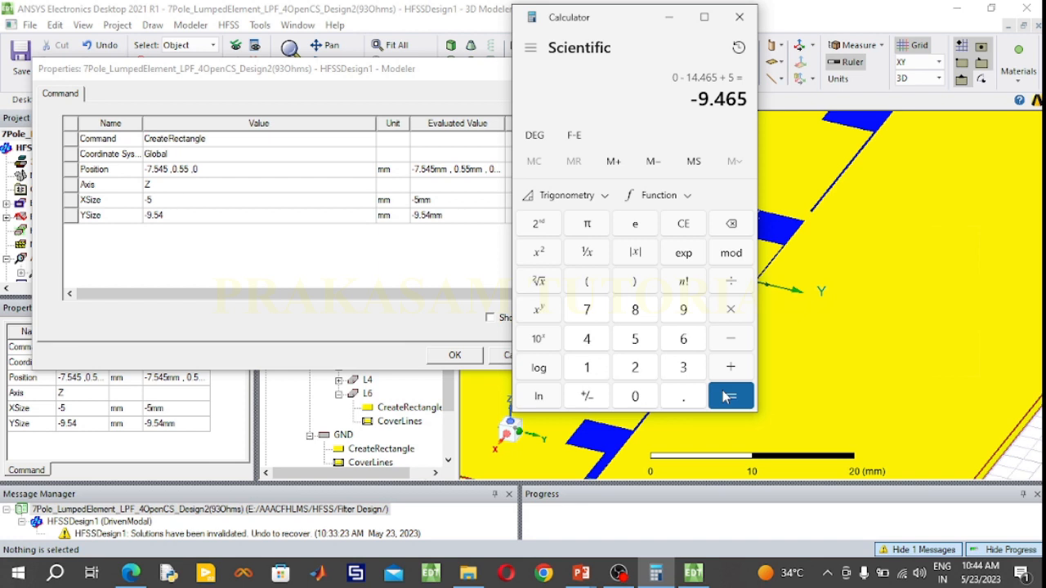
Set the C5 rectangle's X position to -9.465 mm and its YSize to -8.67 mm in HFSS, and confirm the properties
click(168, 169)
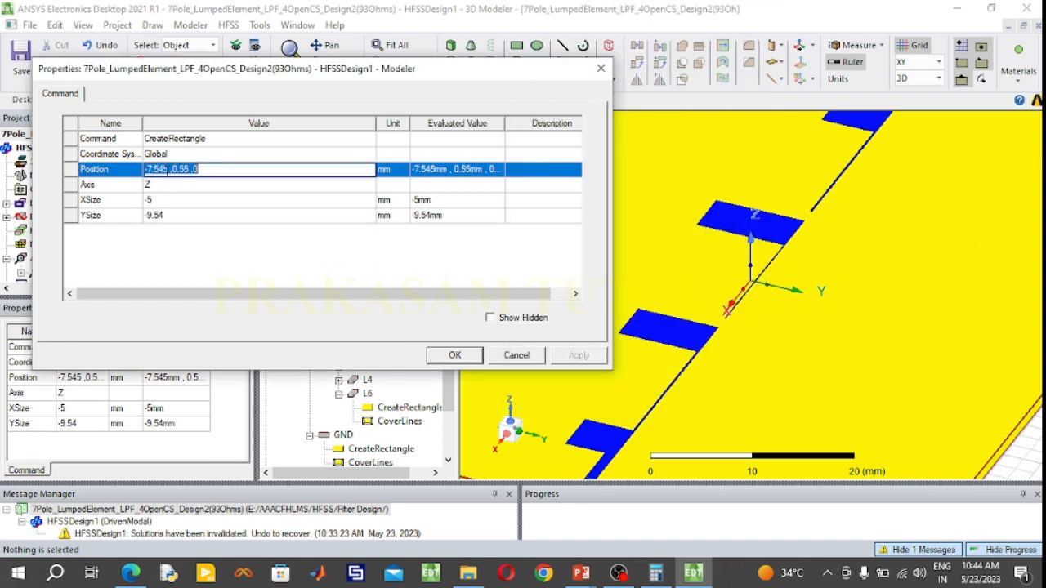
drag(168, 169, 149, 169)
text(9.465)
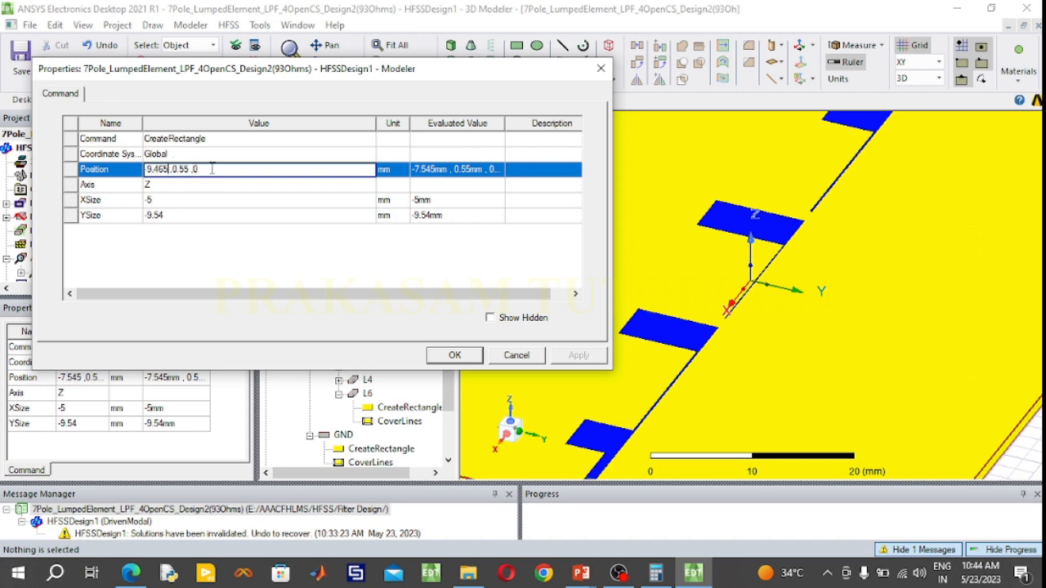
click(172, 215)
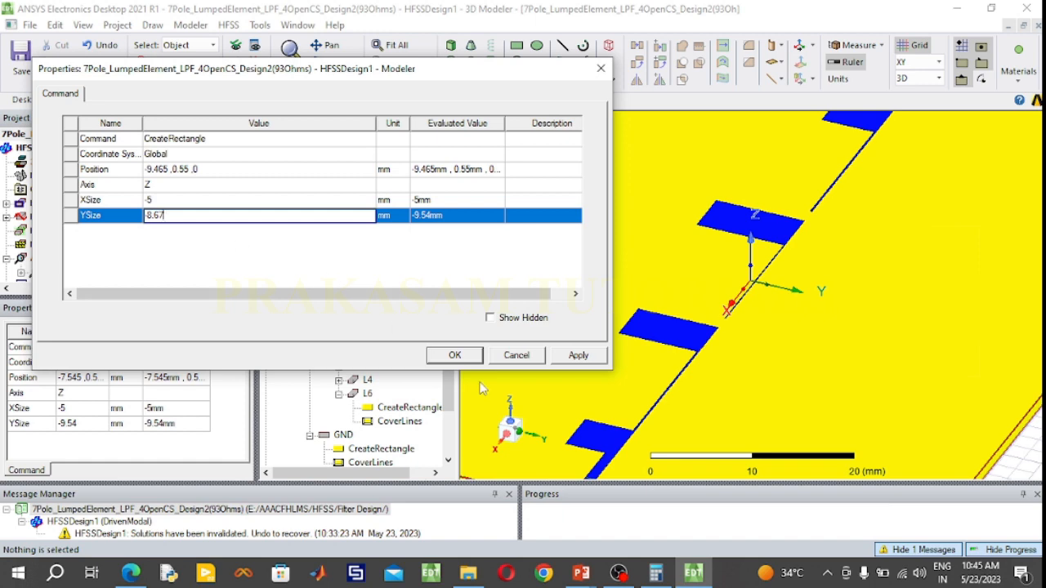
click(472, 356)
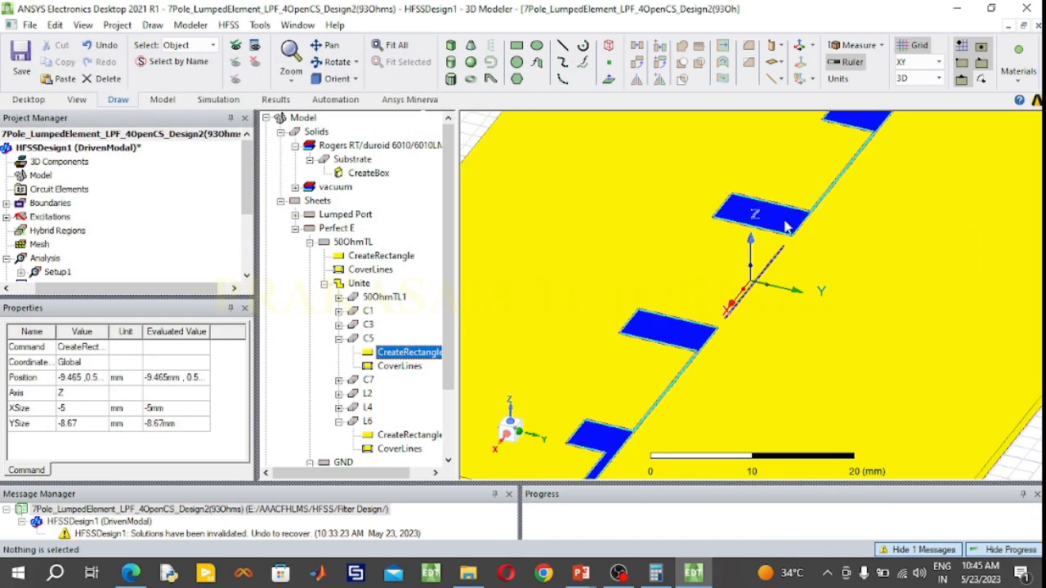
Collapse C5 and L6 in the united filter trace's history and expand L4
scroll(751, 304, up, 5)
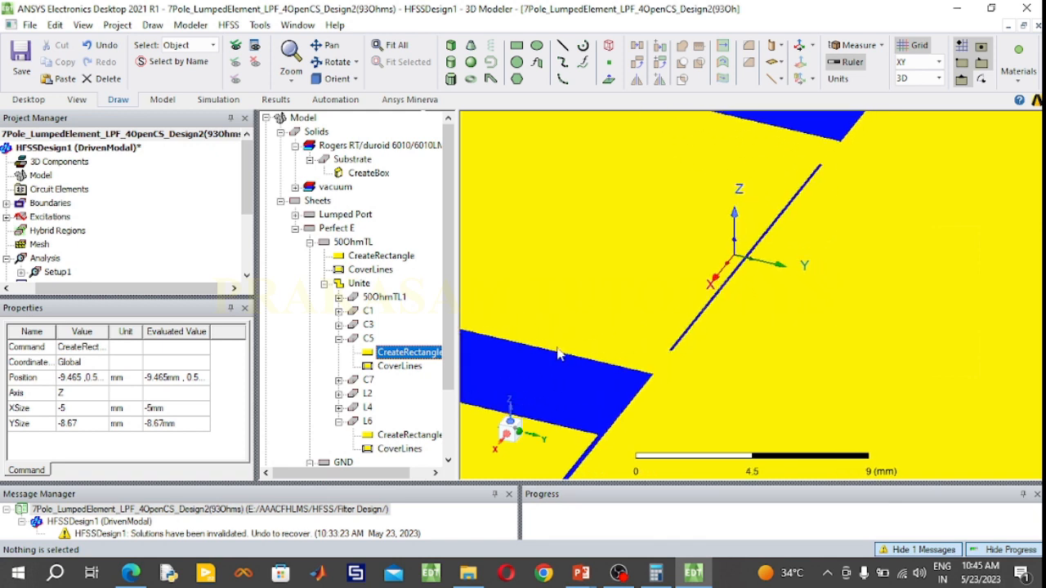
click(339, 338)
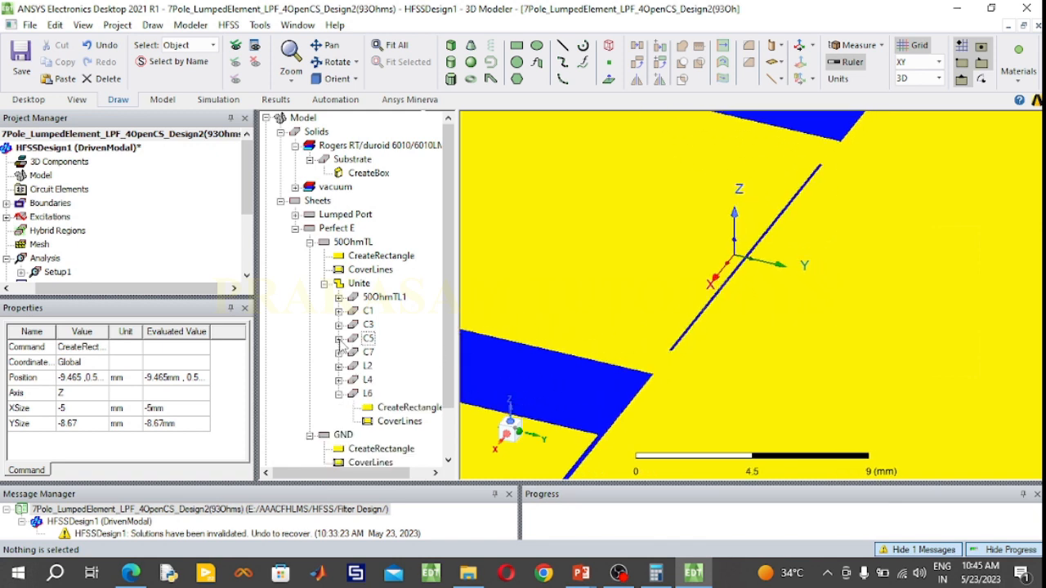
click(339, 393)
click(339, 379)
Set the X position of L4's rectangle to 9.465 mm
double_click(400, 394)
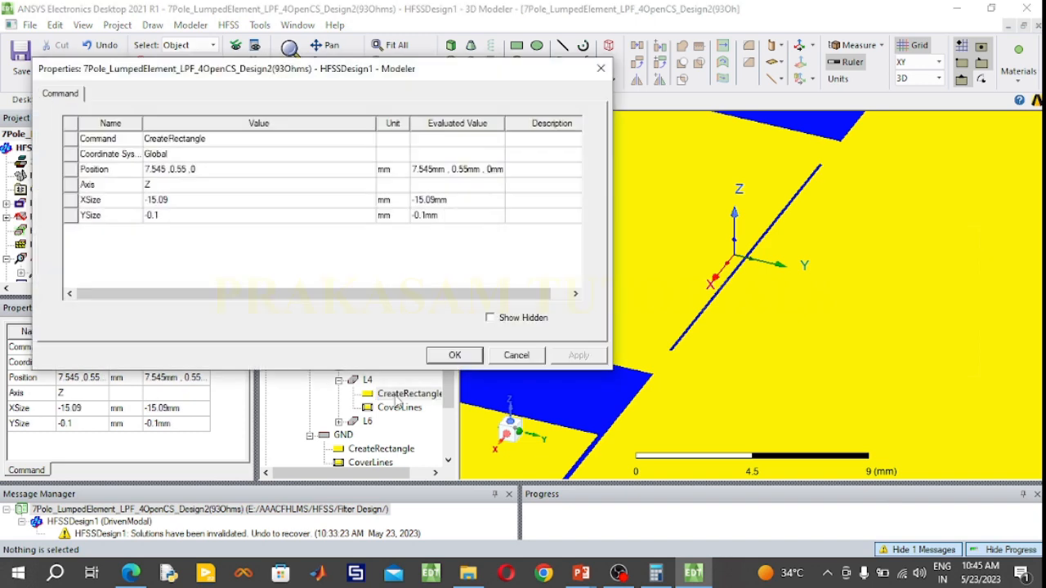
click(165, 173)
drag(166, 173, 141, 179)
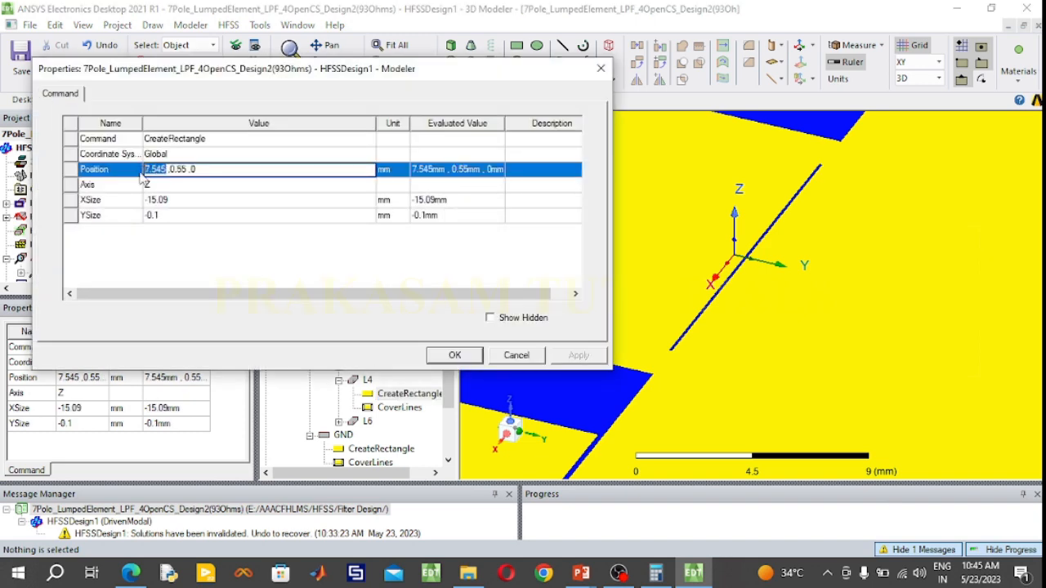
text(9.465)
Check Design 2's l4 length in the PowerPoint slide table and return to HFSS
click(581, 575)
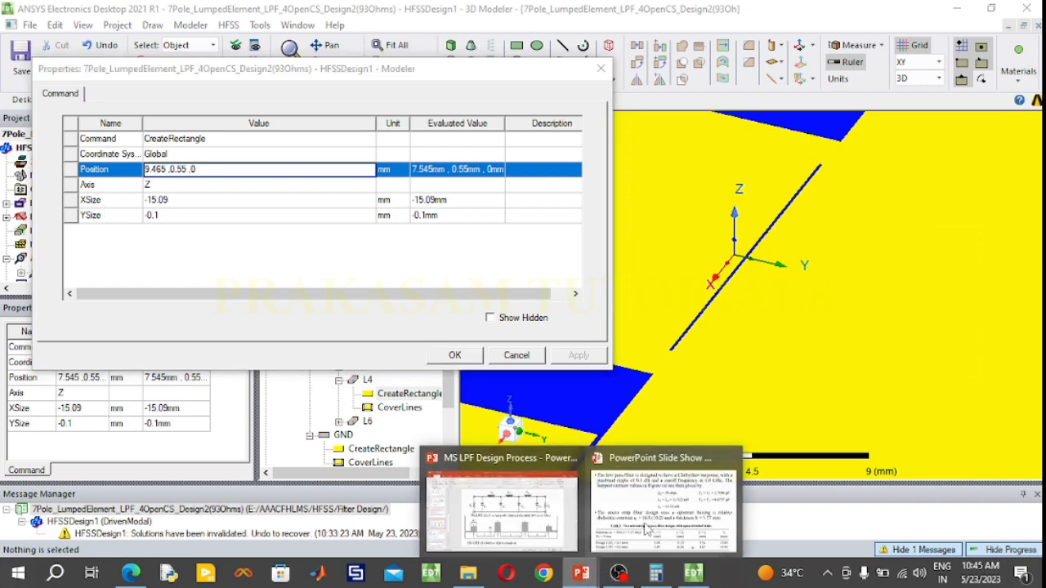
click(646, 530)
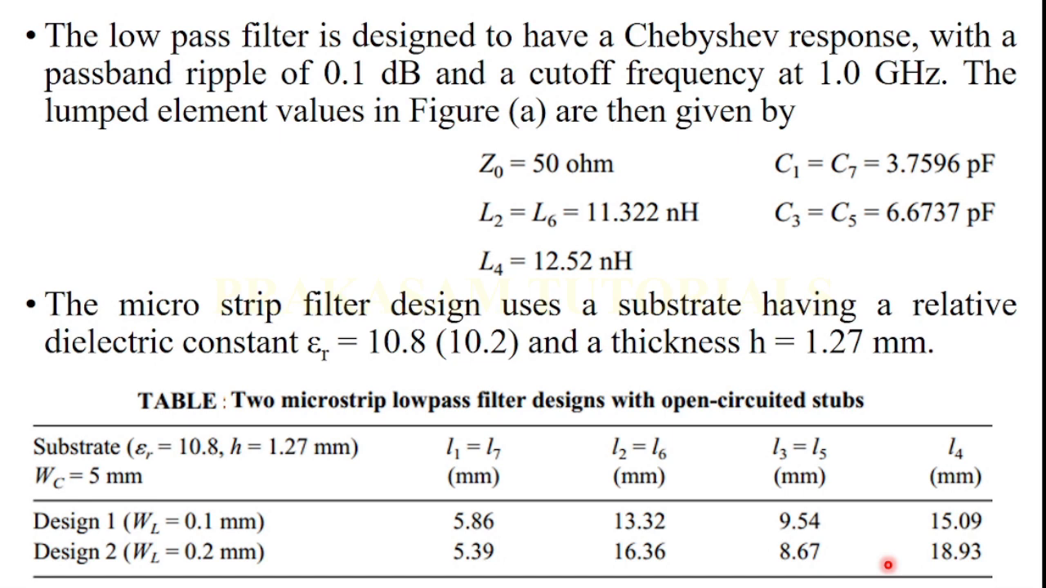
key(super)
click(693, 575)
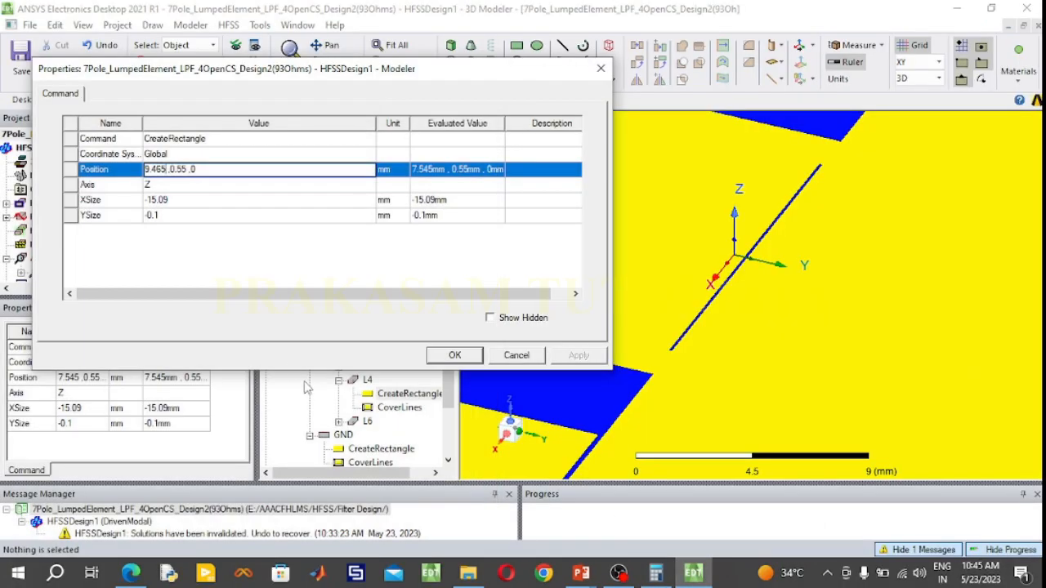
Set L4's rectangle XSize to -188.93 mm and its YSize to -0.2 mm, and confirm the properties
click(187, 199)
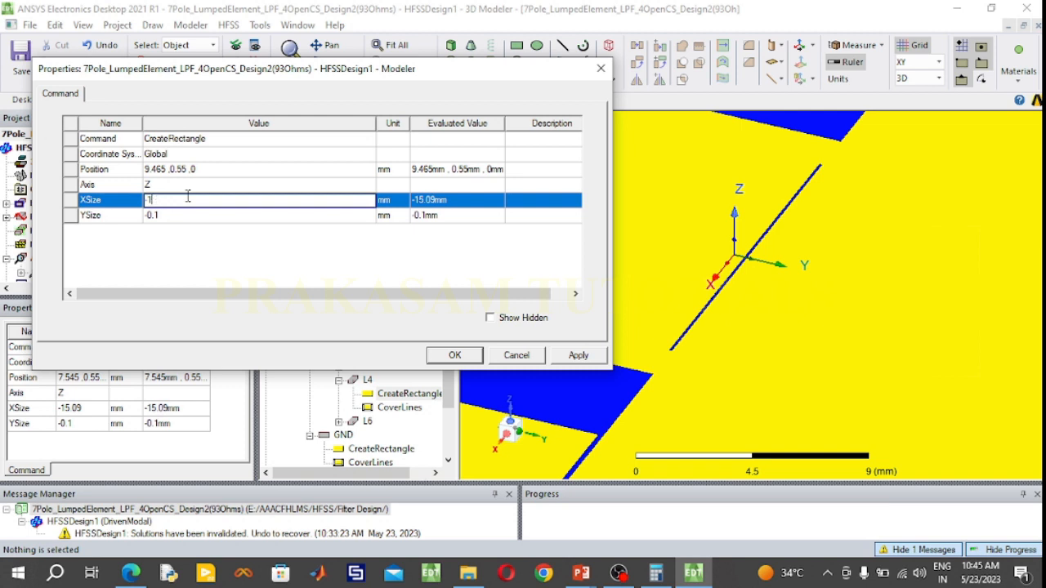
text(-188.93)
click(182, 214)
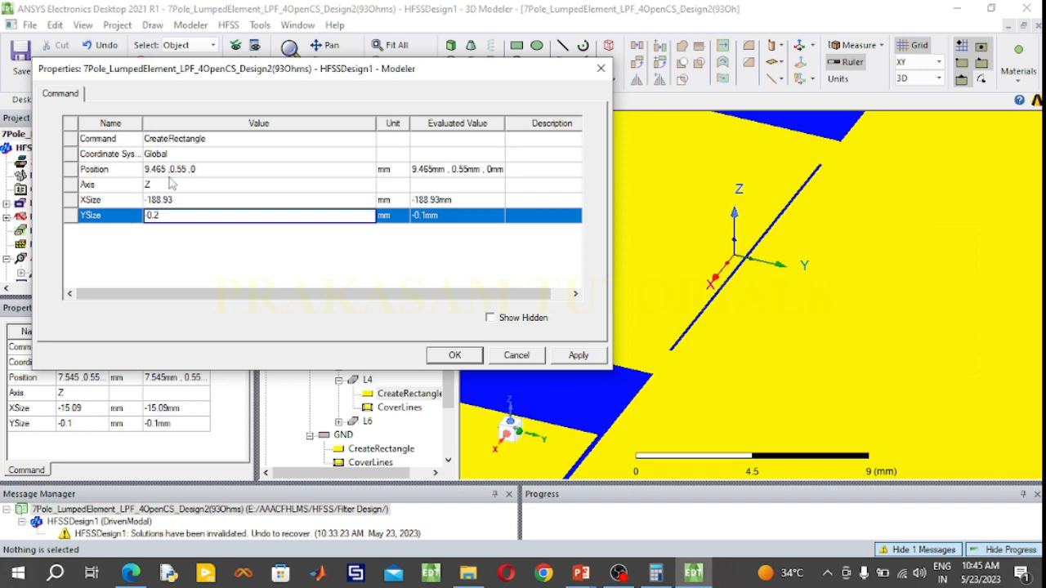
click(452, 356)
click(448, 356)
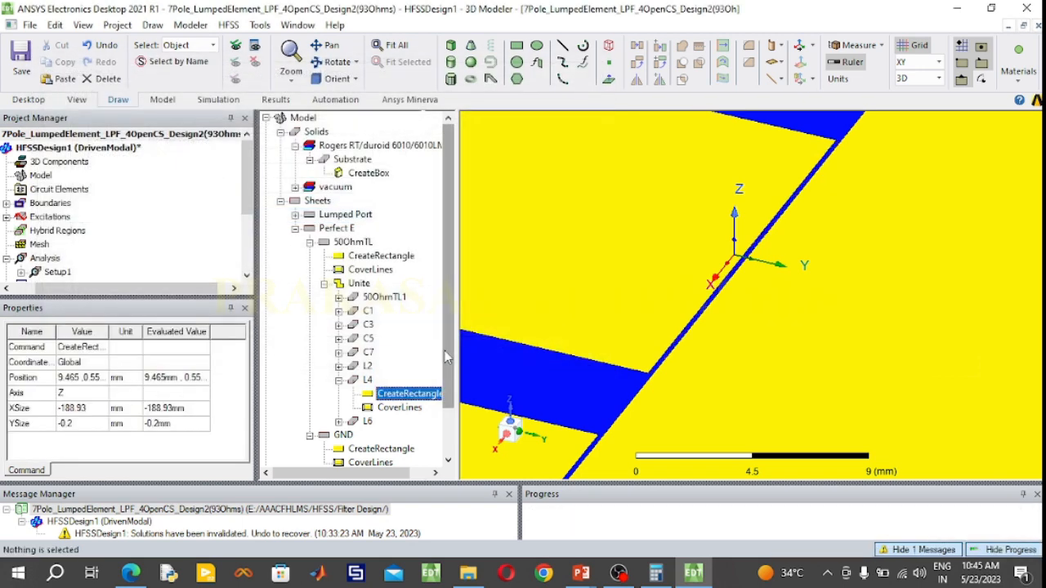
Undo the last property change to L4's rectangle
click(391, 45)
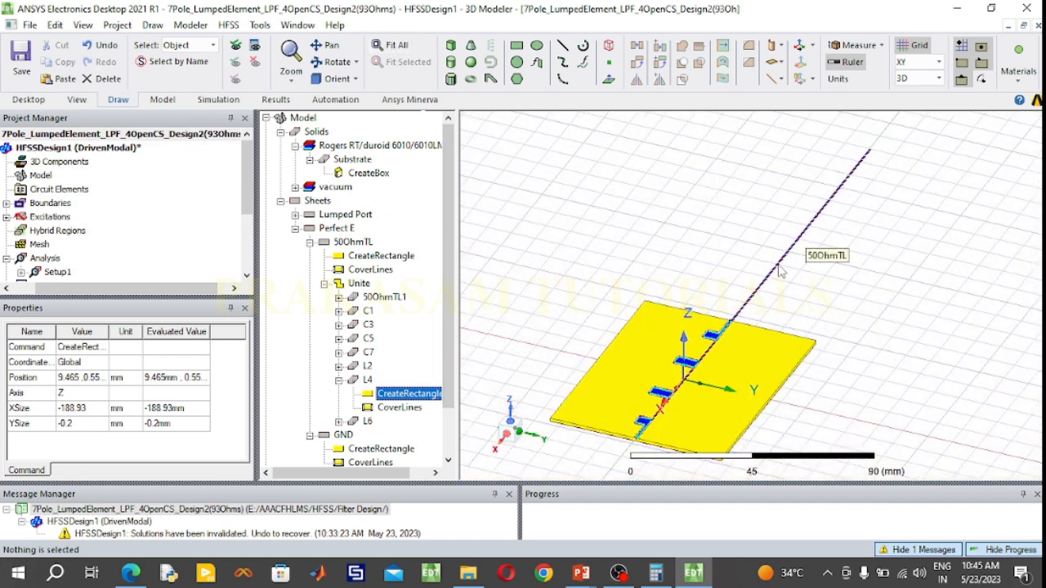
key(ctrl+z)
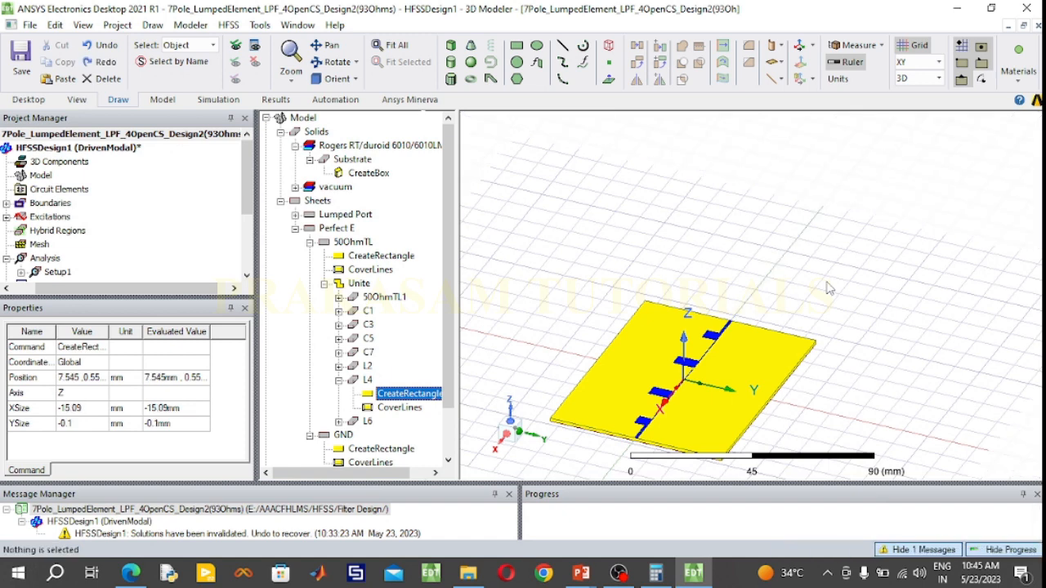
Set L4's rectangle to XSize -18.93 mm, YSize -0.2 mm and X position 9.465 mm, and confirm the properties
double_click(421, 397)
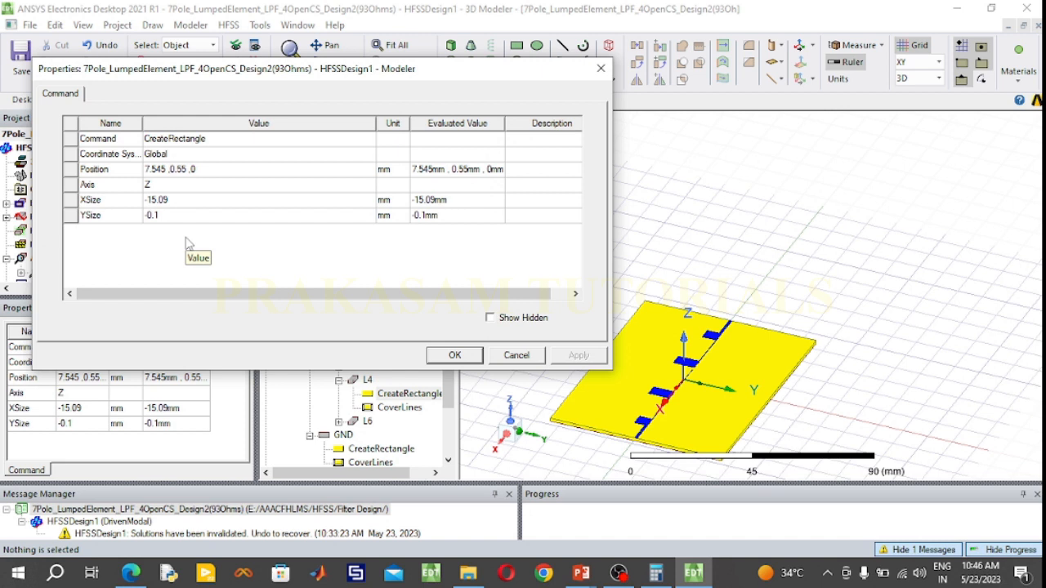
click(183, 200)
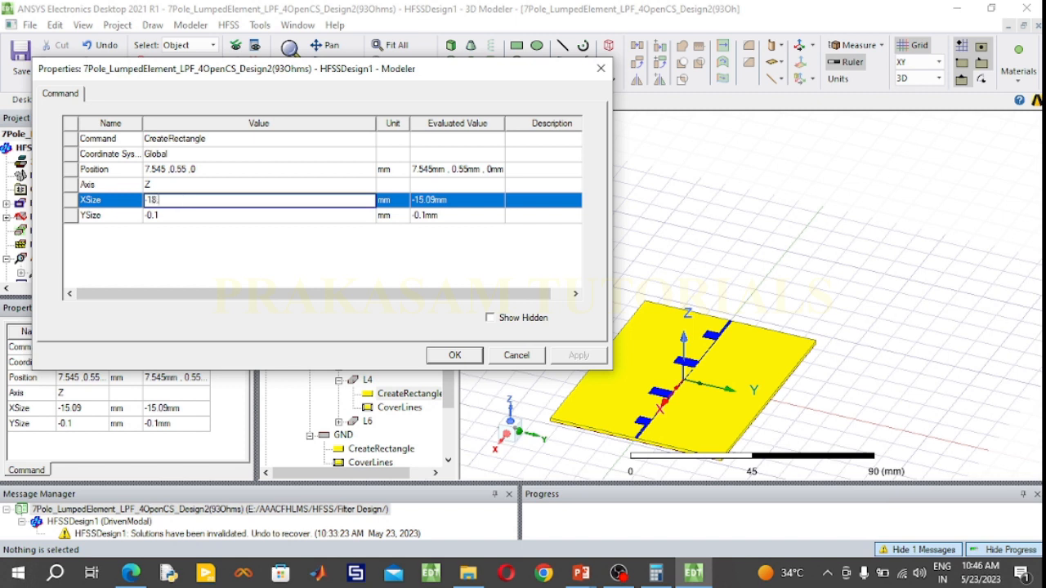
click(165, 216)
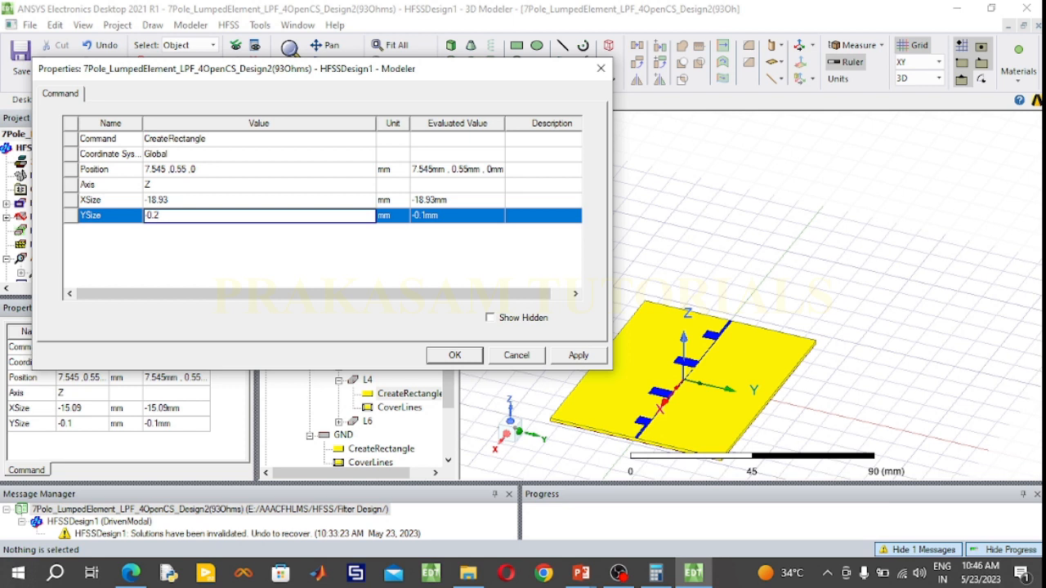
click(164, 169)
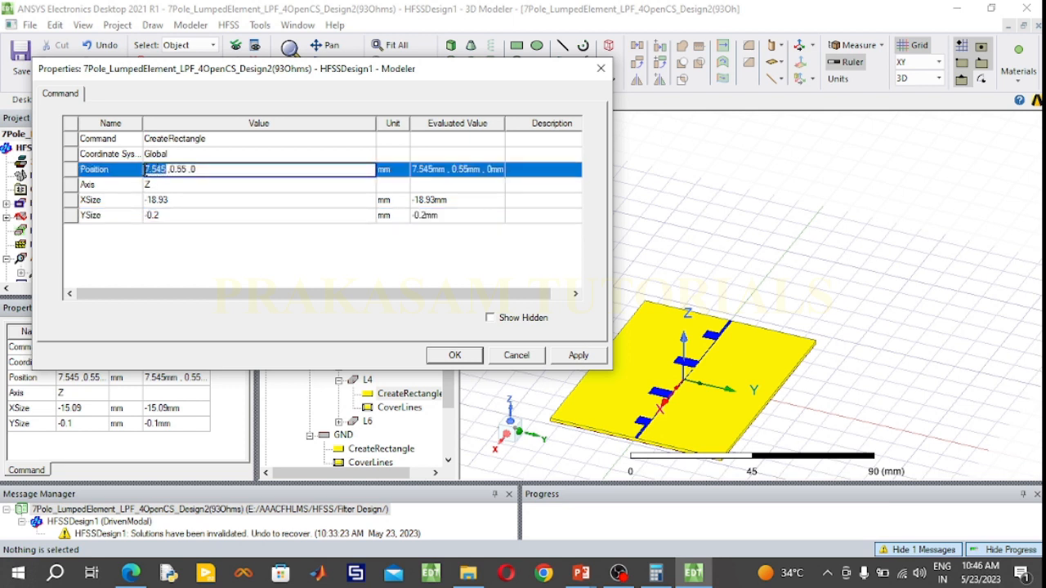
text(9.465)
click(455, 358)
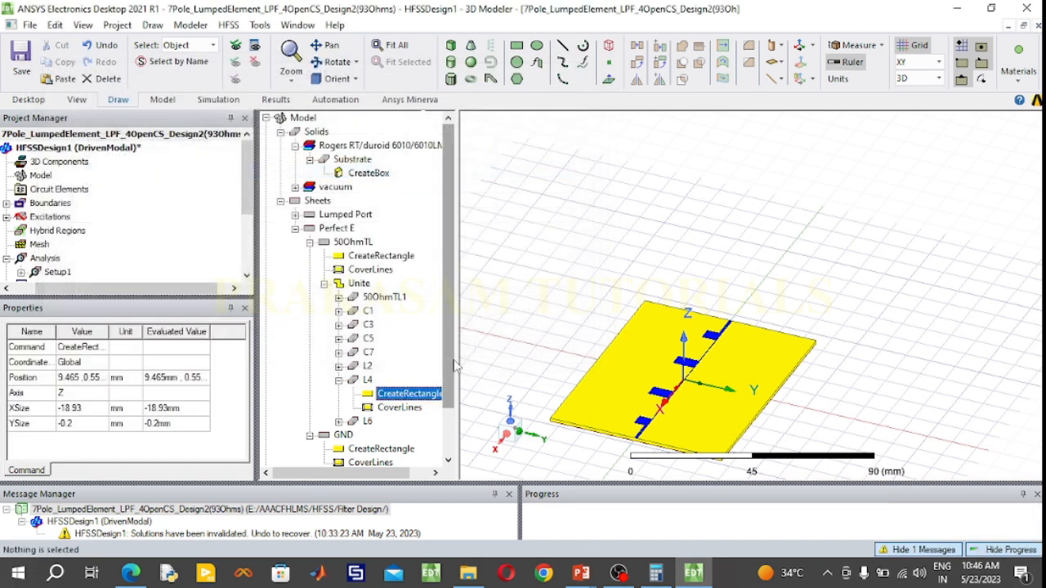
Examine the line and its four stubs from above and at close range to check the resized sections join up
click(400, 46)
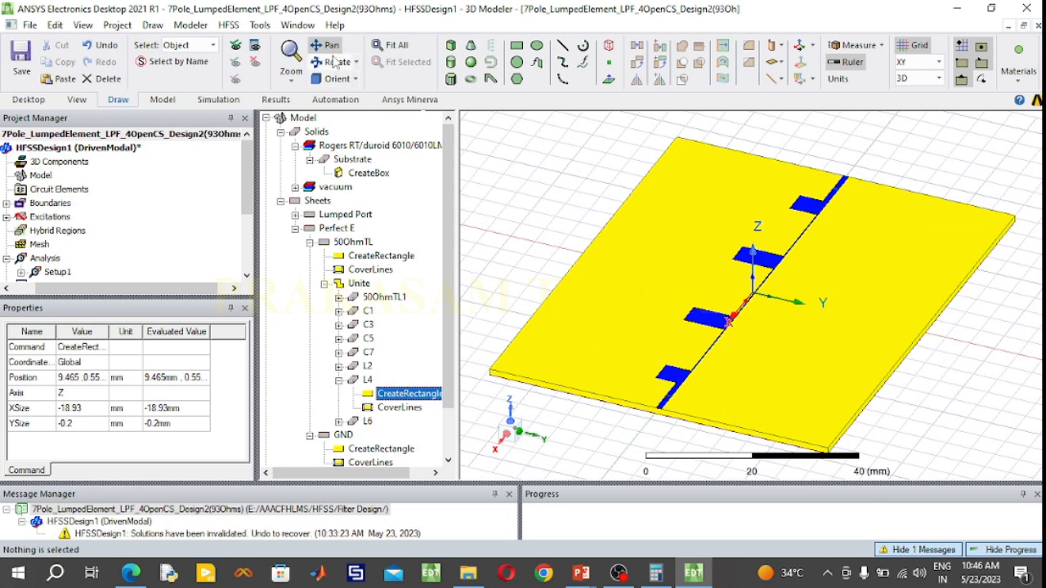
click(333, 62)
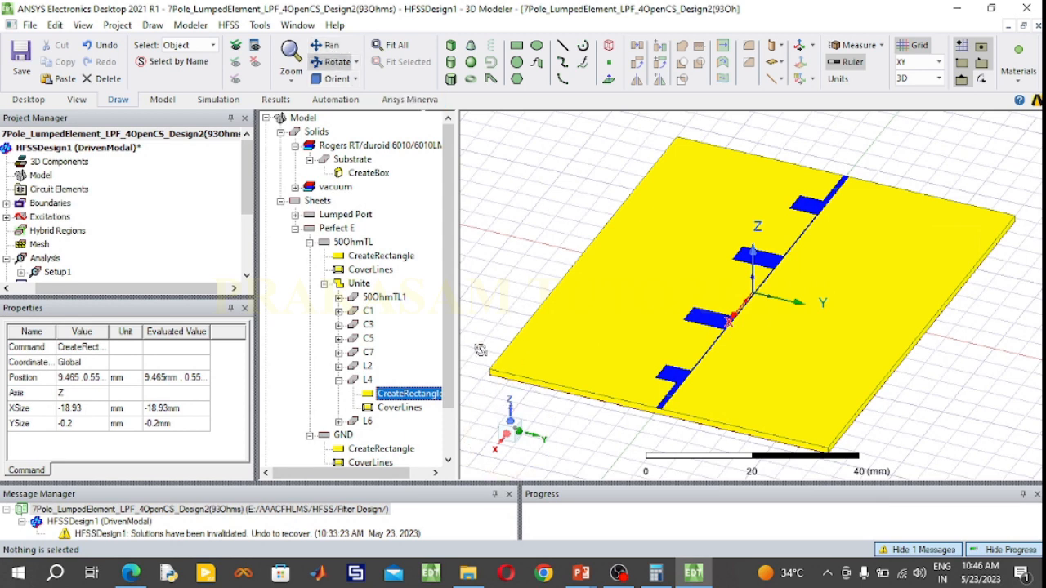
drag(479, 350, 733, 393)
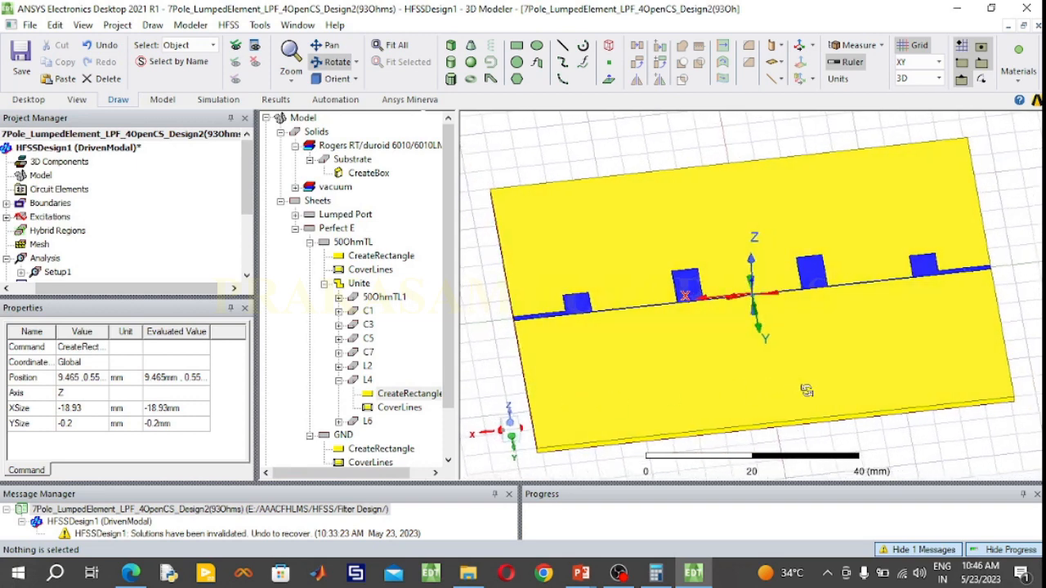
drag(806, 391, 804, 433)
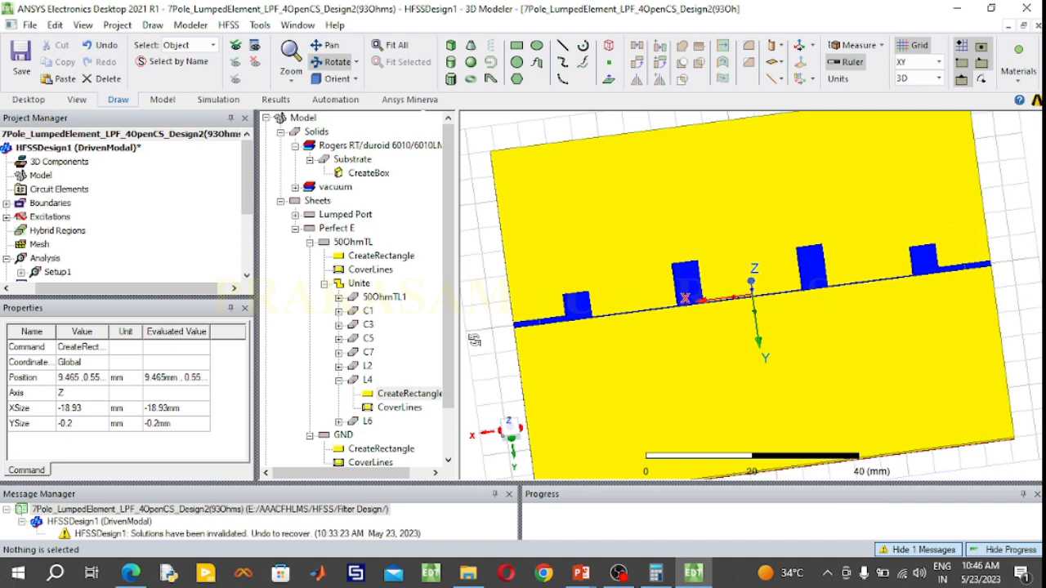
drag(676, 328, 681, 325)
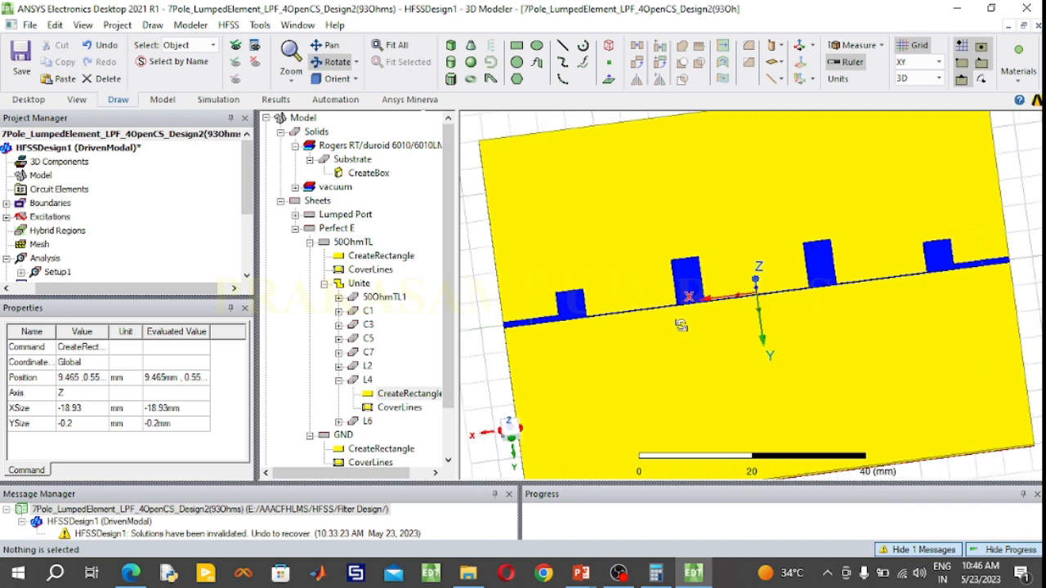
scroll(681, 325, up, 3)
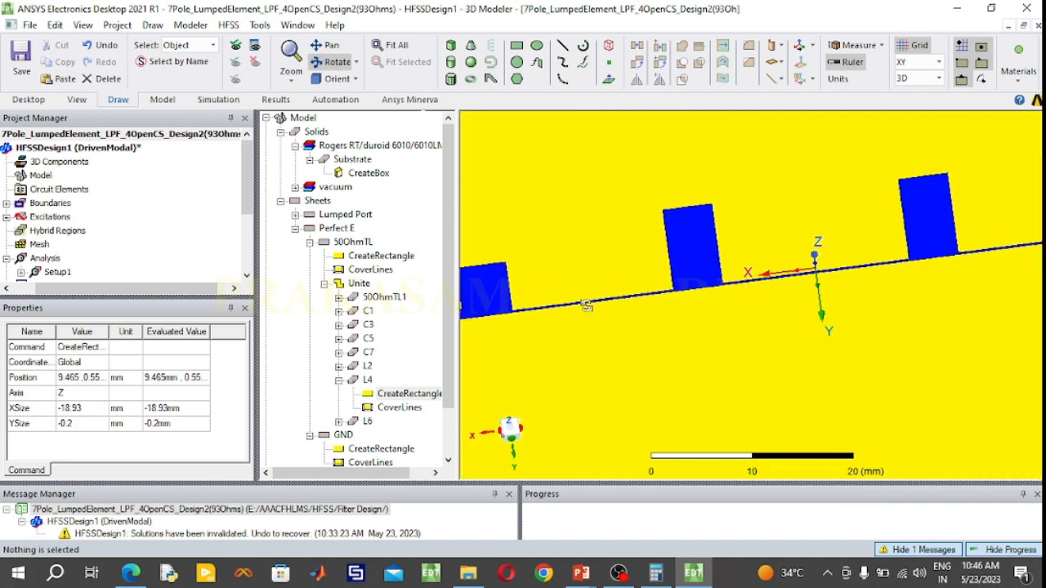
scroll(516, 315, up, 2)
scroll(516, 315, down, 4)
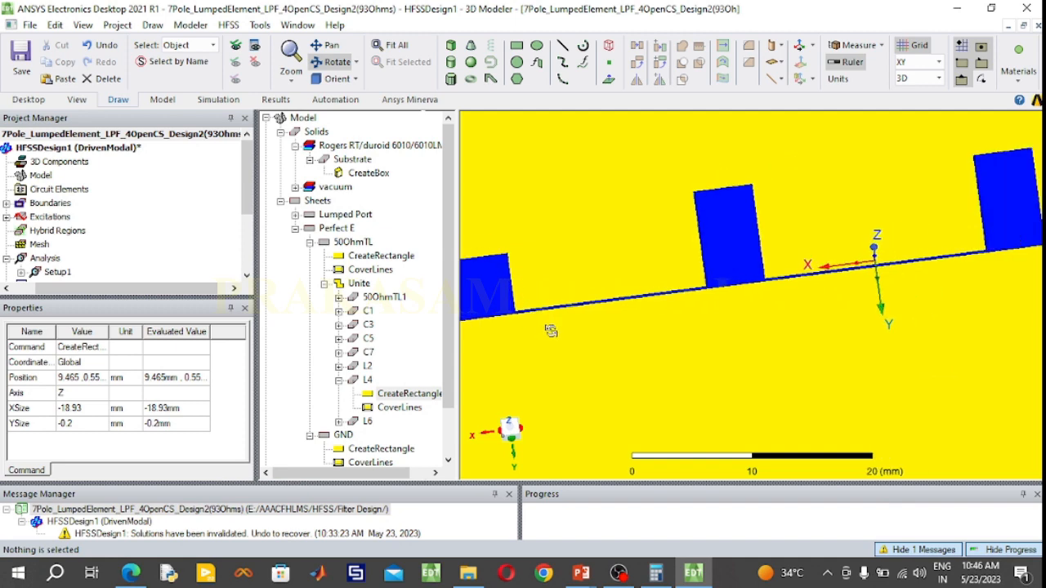
click(392, 45)
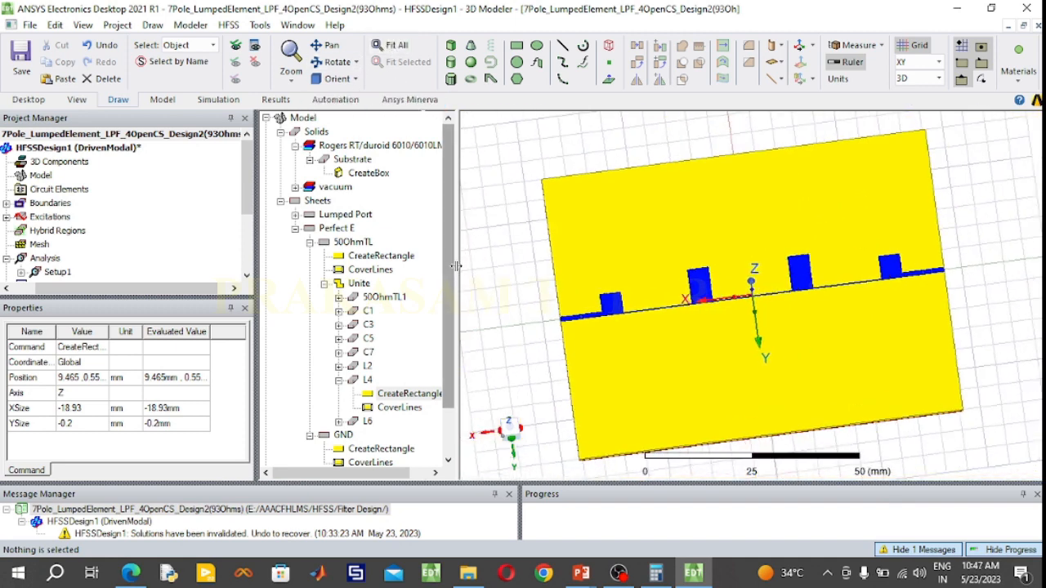
click(333, 61)
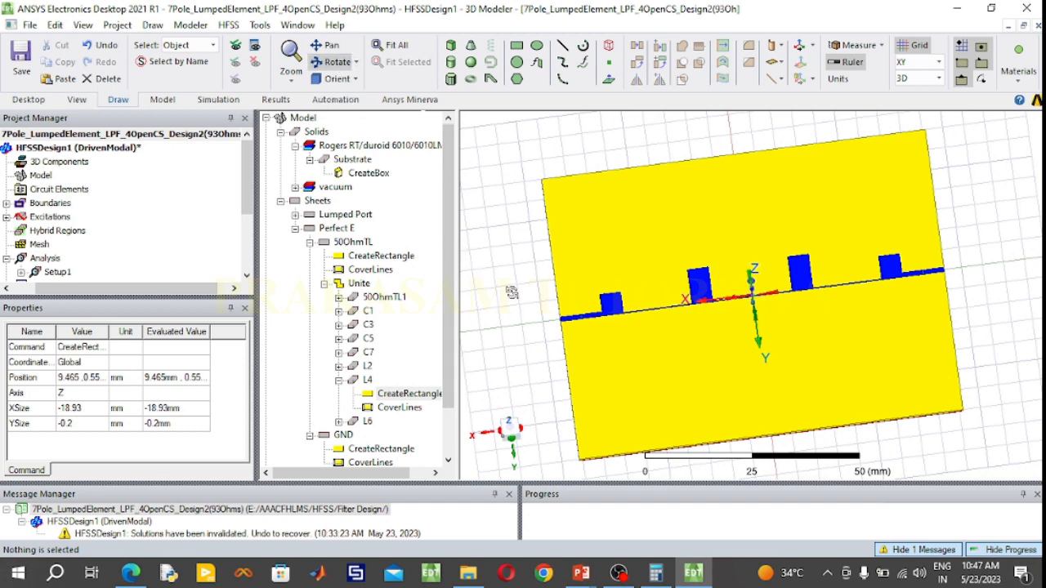
drag(512, 292, 486, 290)
drag(482, 203, 764, 287)
drag(1012, 284, 1005, 264)
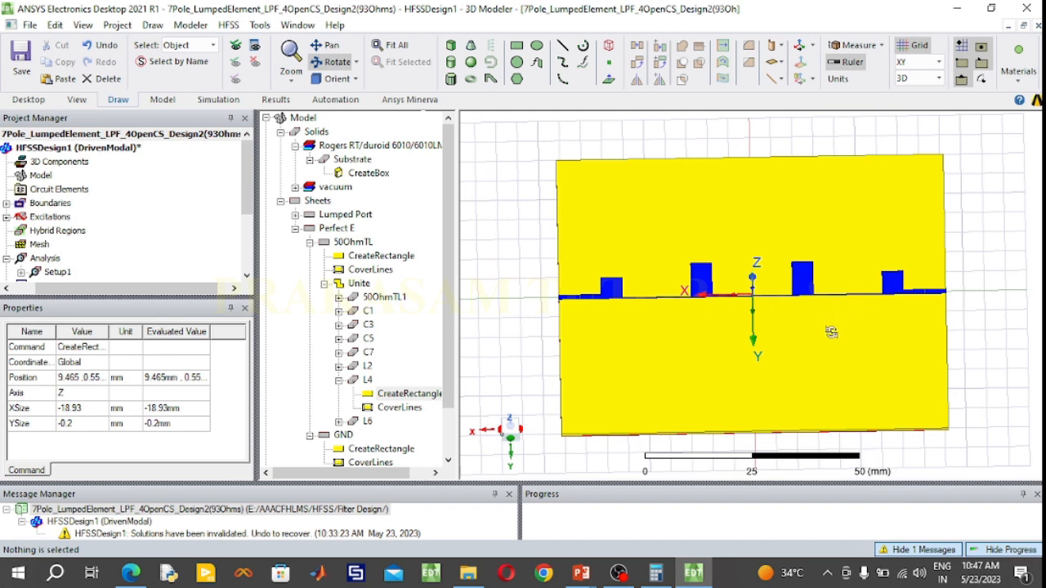
scroll(789, 340, up, 4)
scroll(788, 340, down, 3)
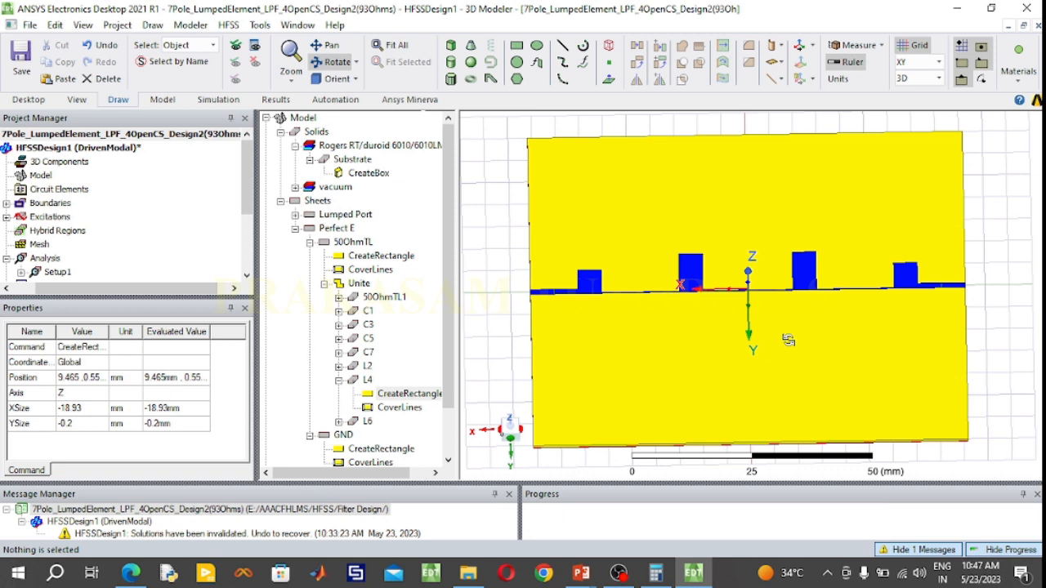
Set the X position of lumped port P1's rectangle to 45.825 mm and confirm the properties
click(309, 243)
click(295, 215)
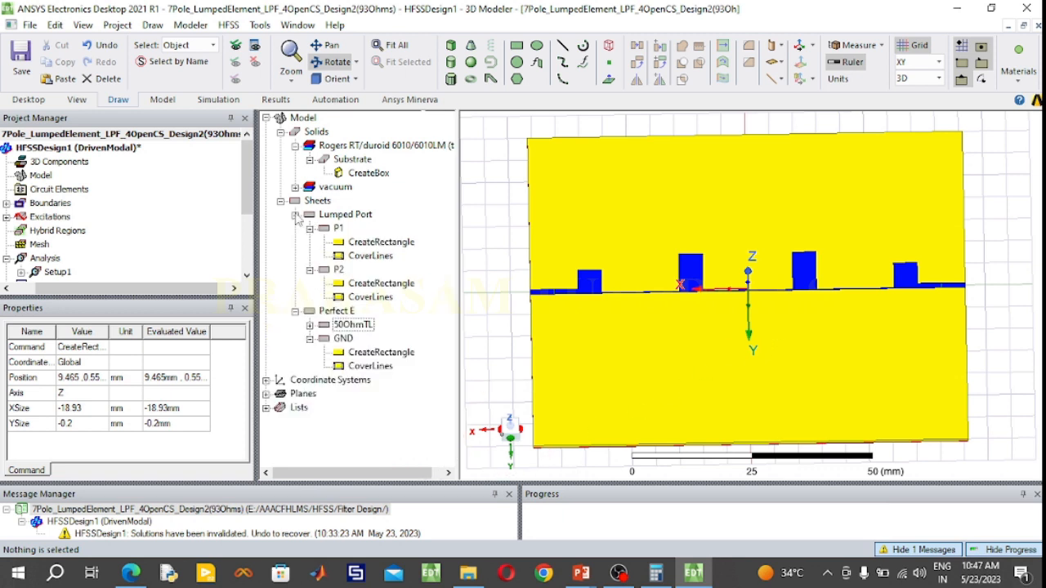
double_click(349, 242)
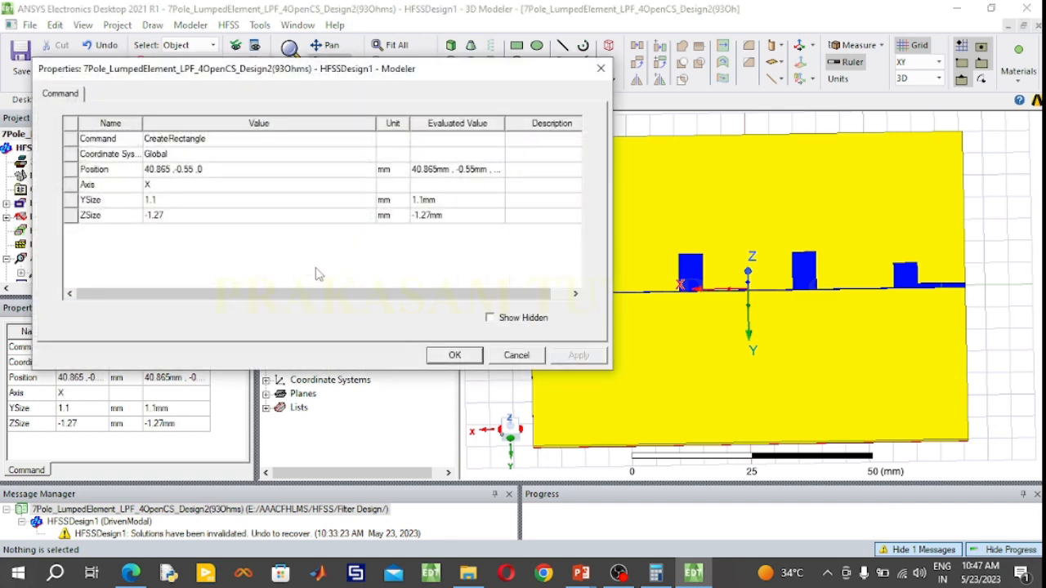
click(155, 169)
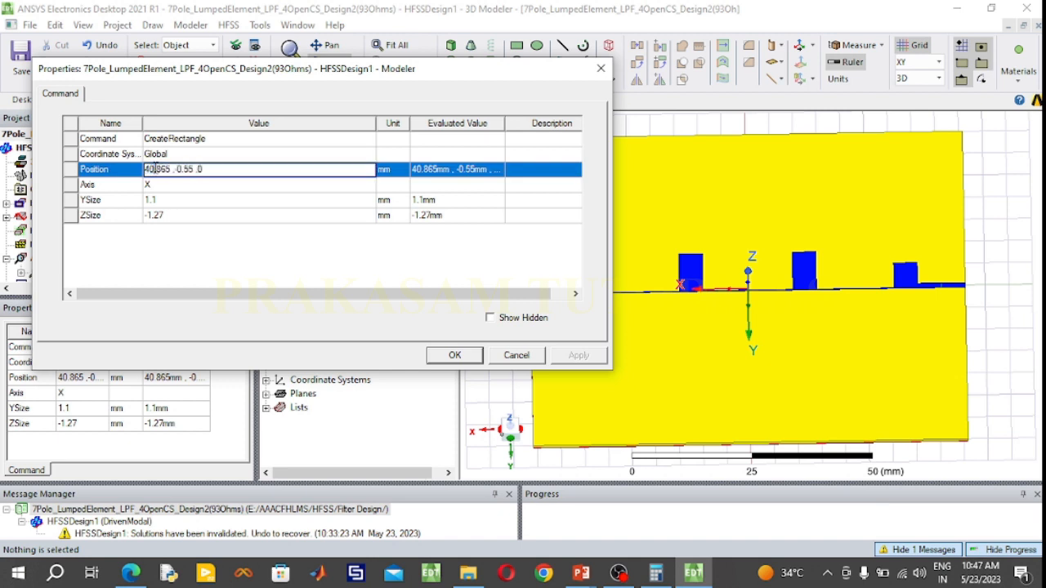
key(BackSpace)
text(5.82)
key(Delete)
text(5)
key(Delete)
key(Delete)
click(455, 355)
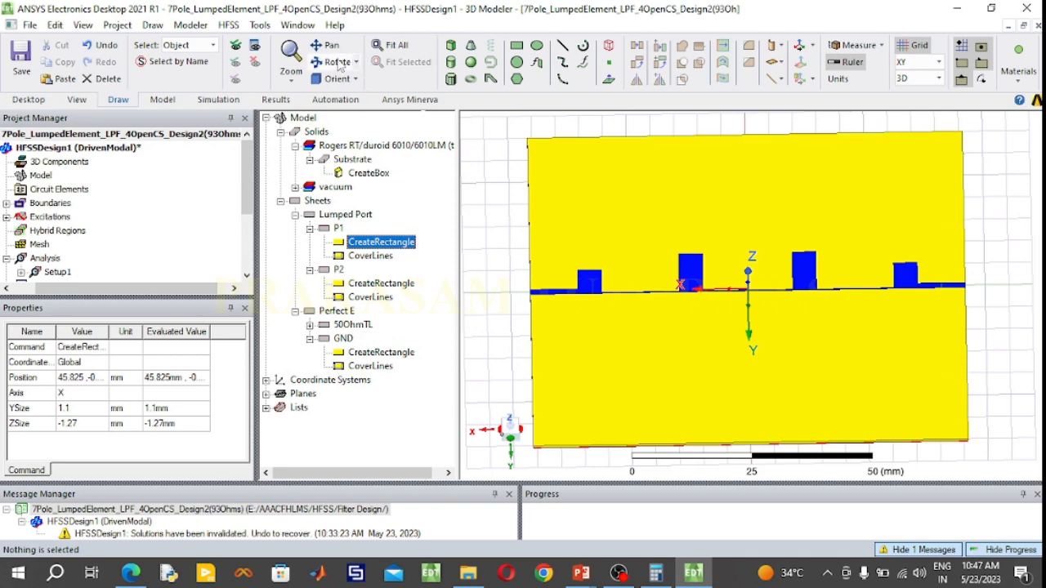
Set the X position of lumped port P2's rectangle to -45.825 mm and confirm the properties
click(333, 63)
drag(730, 399, 832, 318)
scroll(880, 295, up, 3)
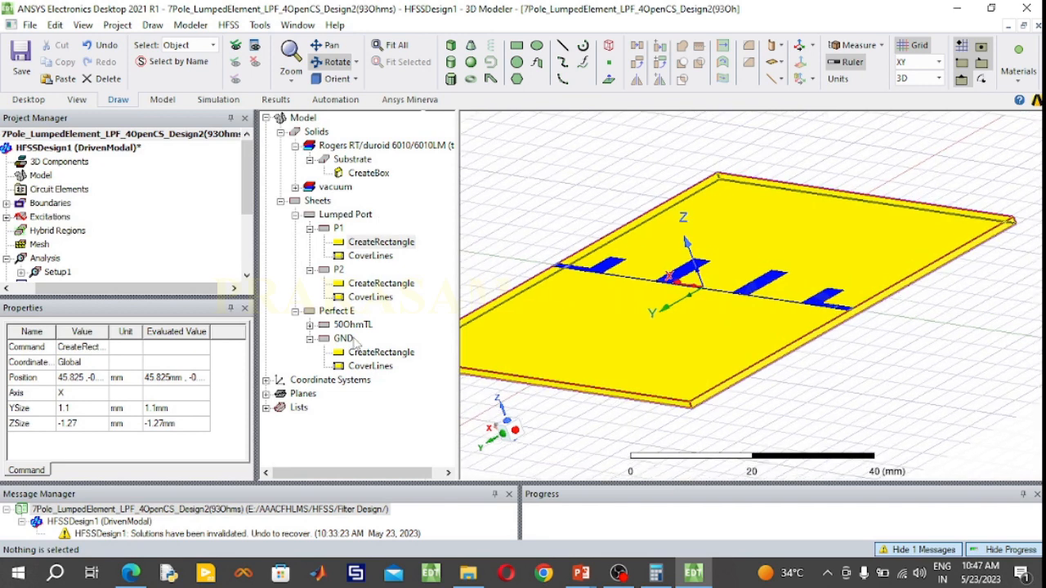
click(373, 284)
double_click(372, 284)
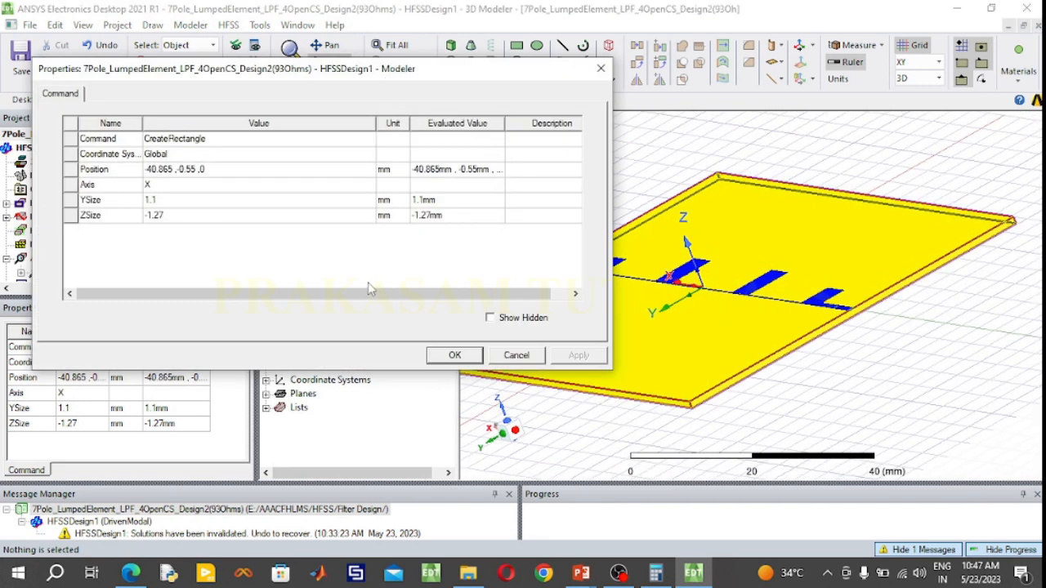
click(161, 169)
drag(172, 168, 152, 168)
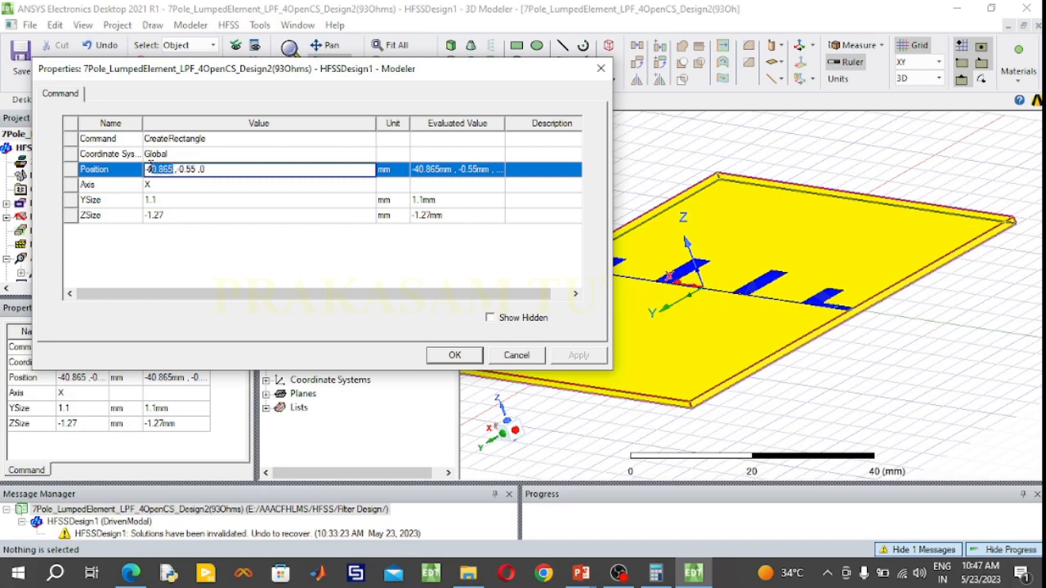
text(5.825)
click(454, 354)
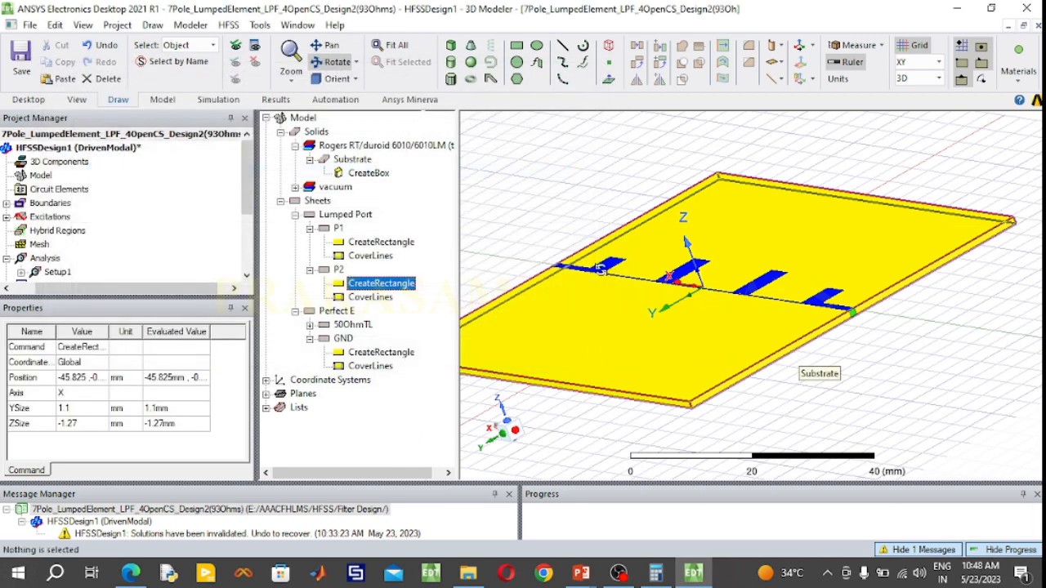
Clear the project's messages and show all hidden objects, with the whole model fitted in the default isometric view
click(391, 45)
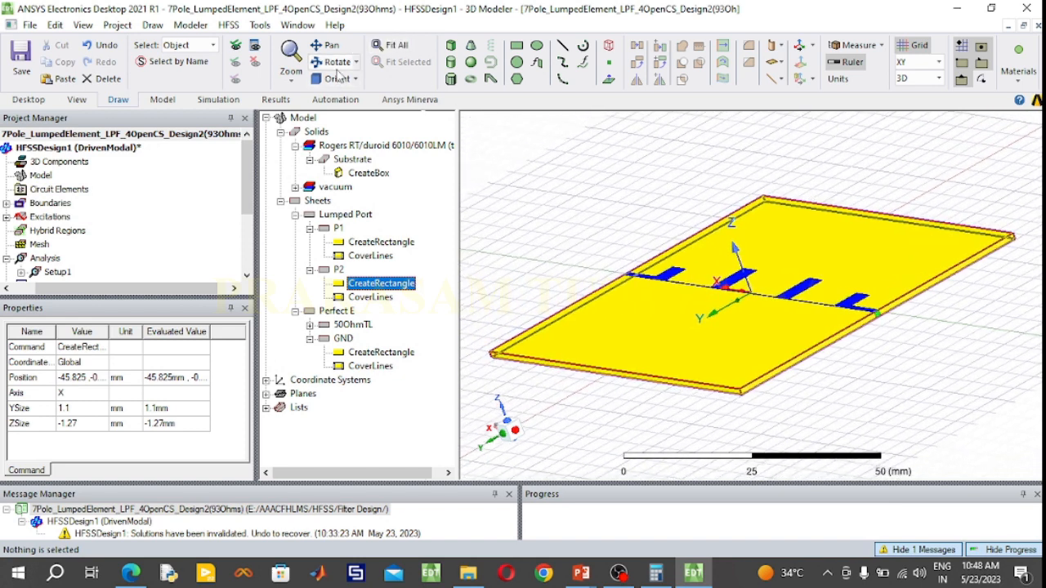
click(336, 78)
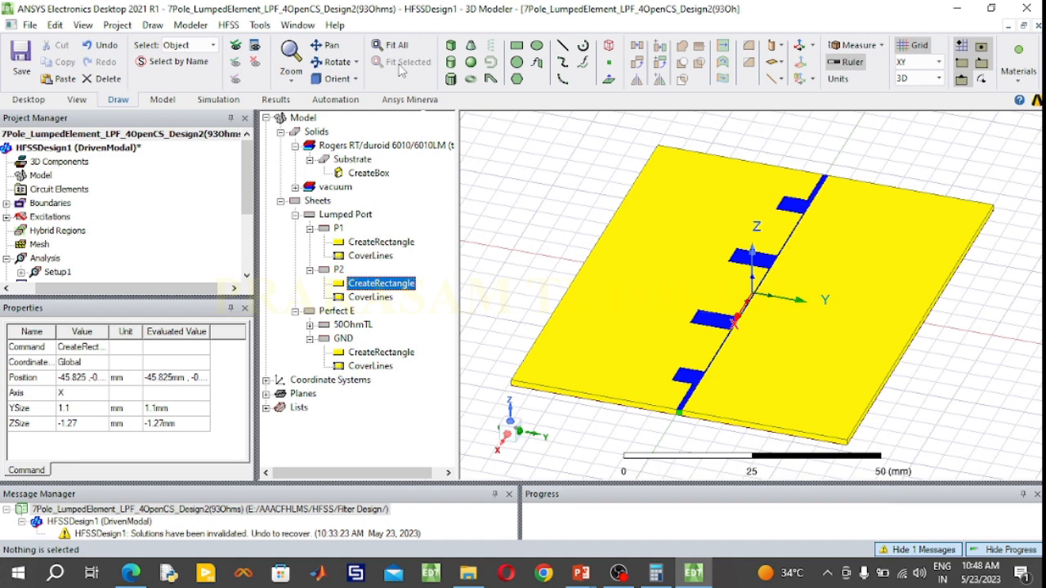
right_click(346, 515)
click(385, 372)
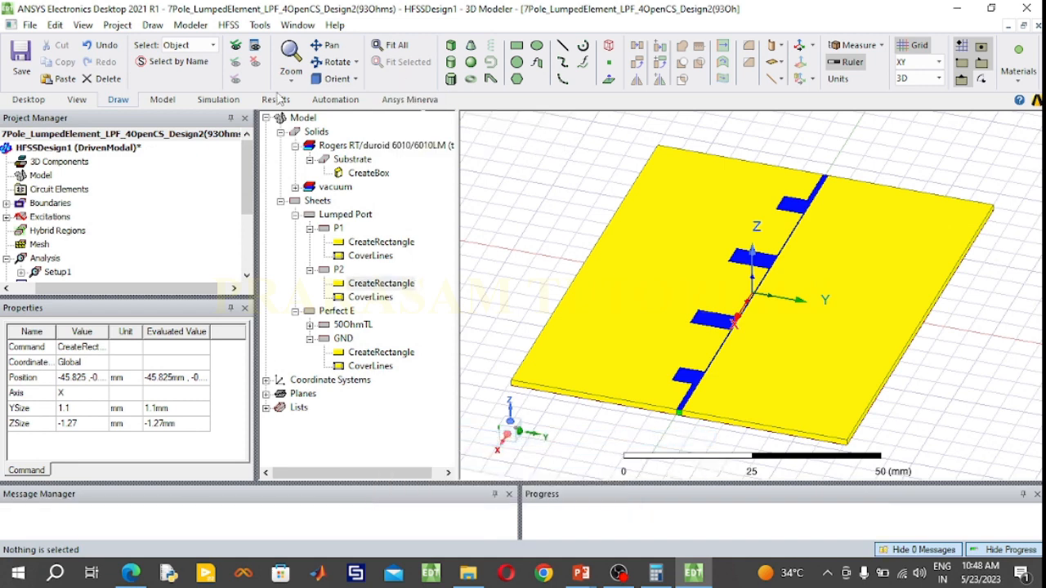
click(239, 45)
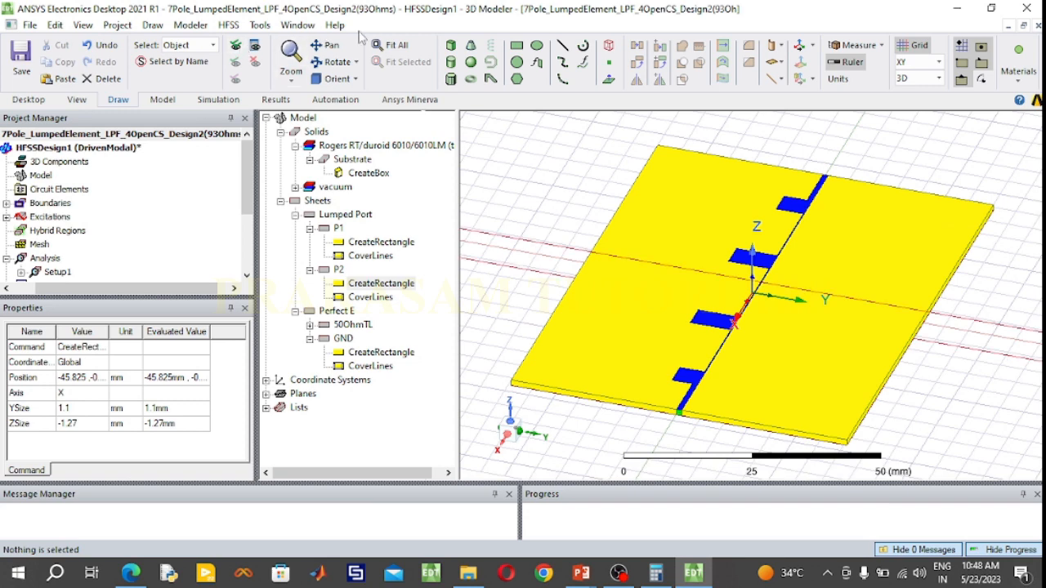
click(382, 45)
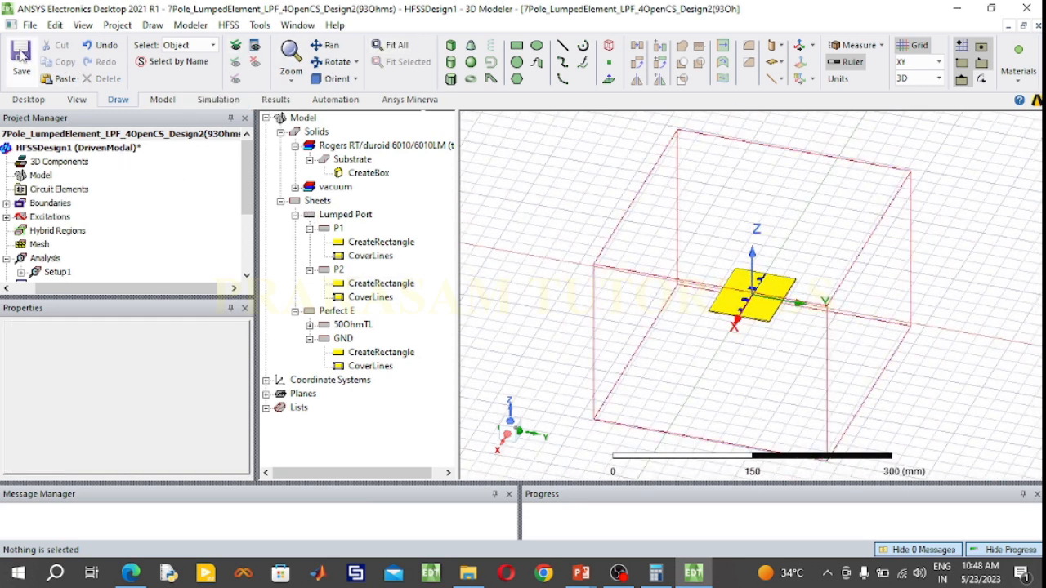
Save the project, accepting deletion of the invalid solution data, and run the validation check on the design
click(22, 55)
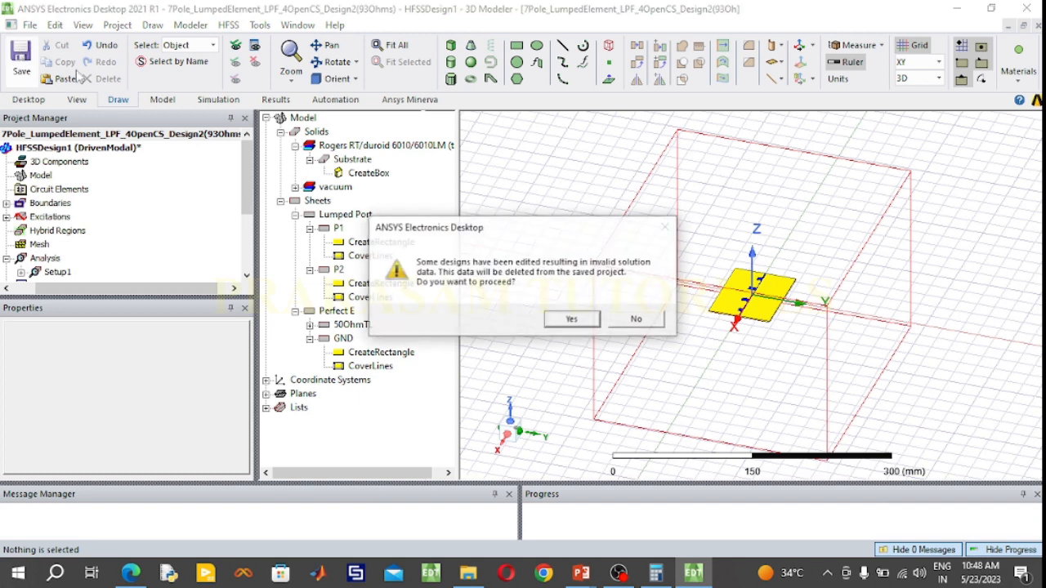
click(571, 321)
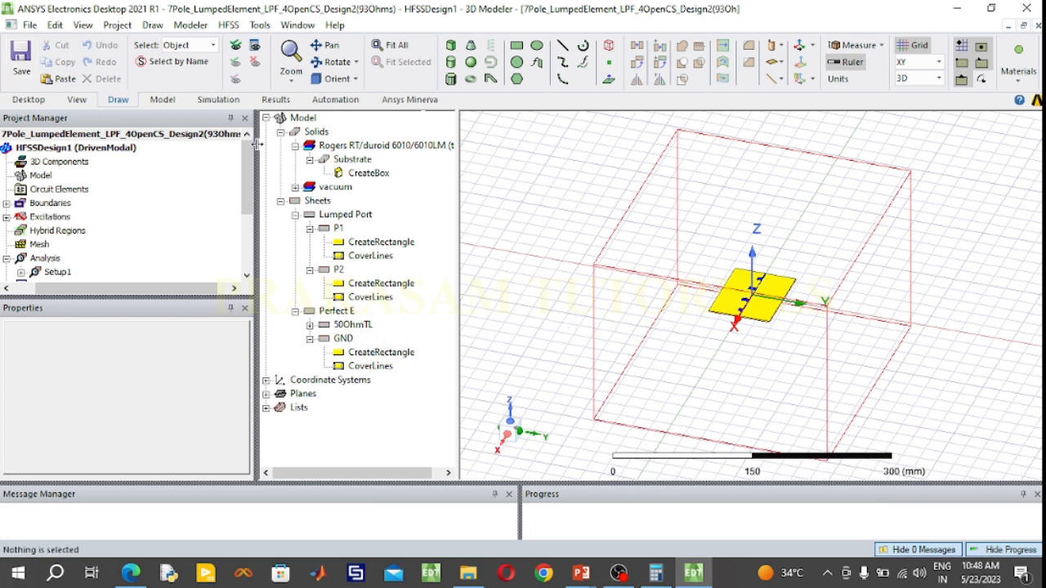
click(218, 100)
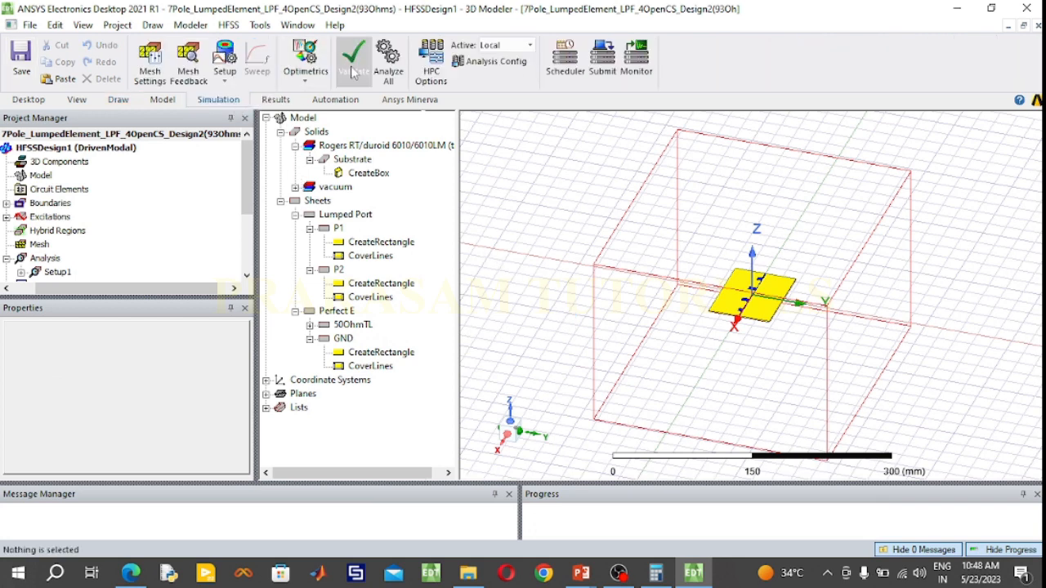
click(354, 62)
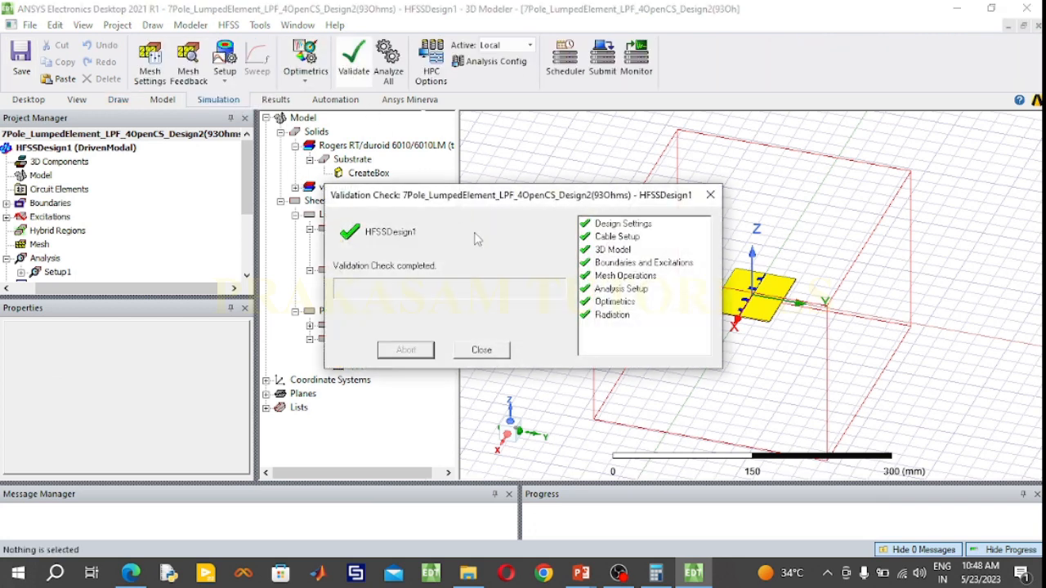
click(493, 350)
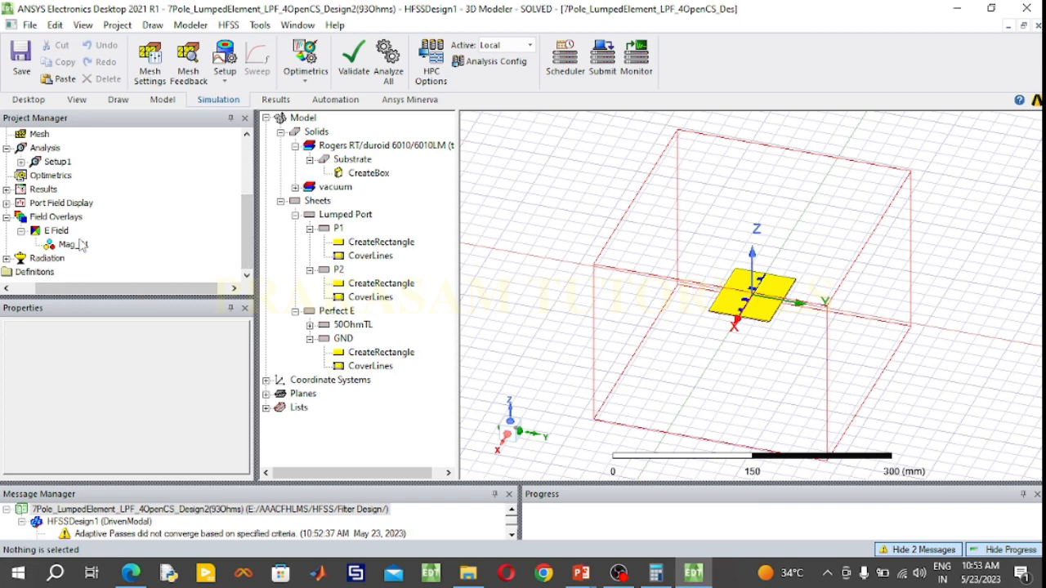
Open S Parameter Plot 1 from the results and move the m1 marker table and curve legend clear of the traces
click(6, 189)
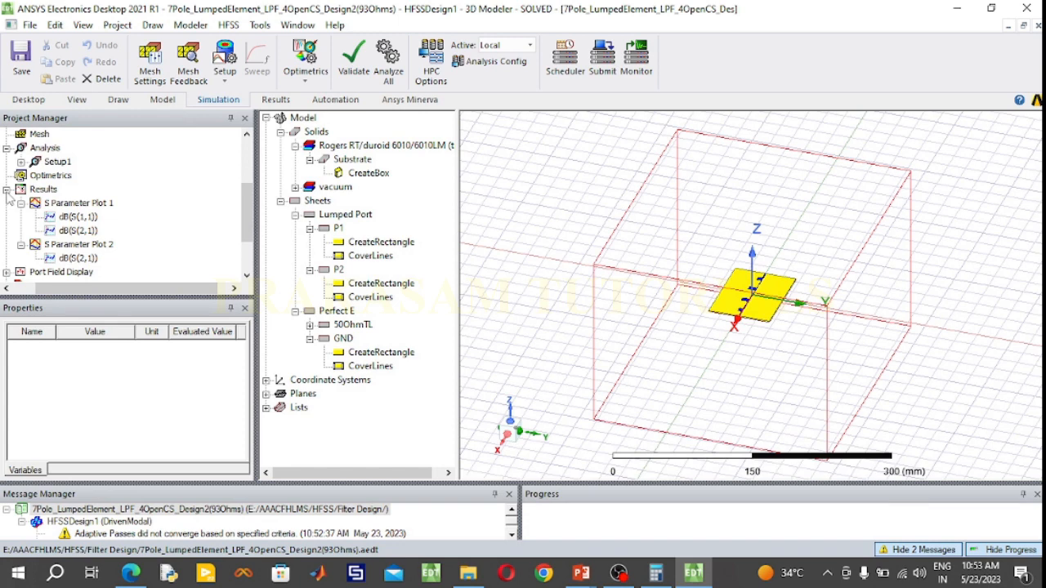
click(52, 187)
double_click(75, 204)
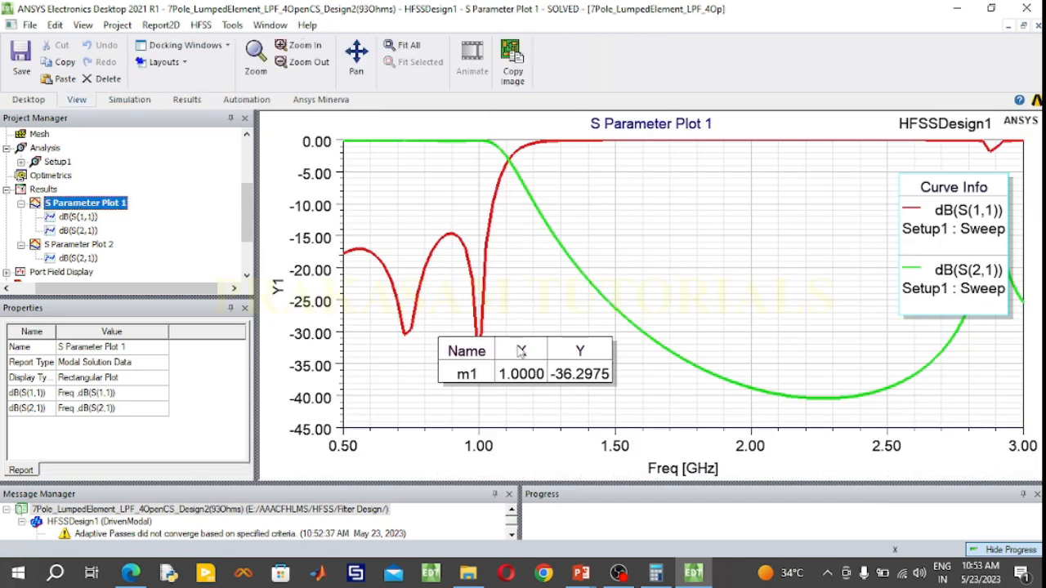
drag(521, 353, 595, 388)
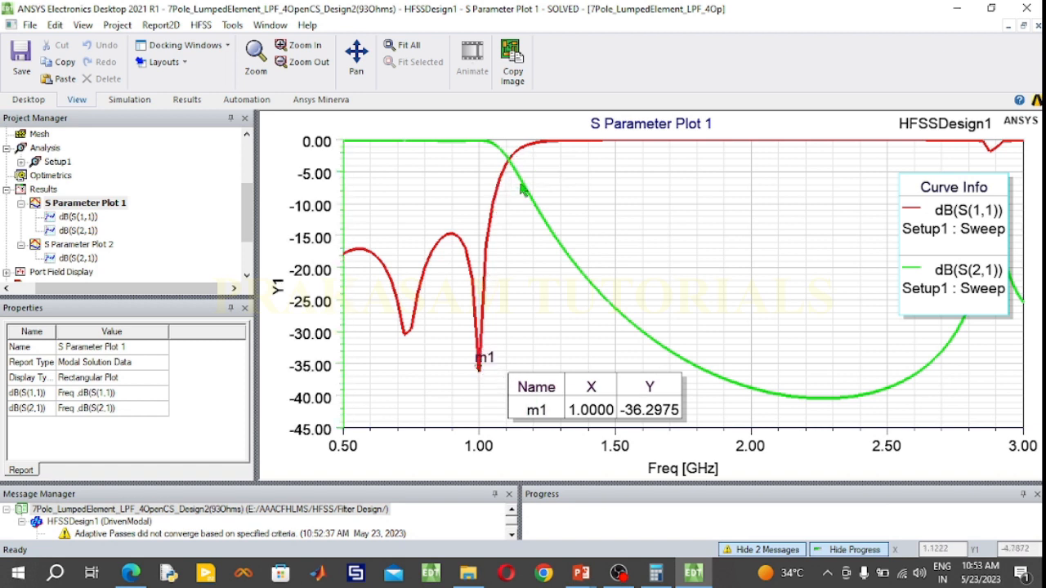
drag(922, 214, 840, 211)
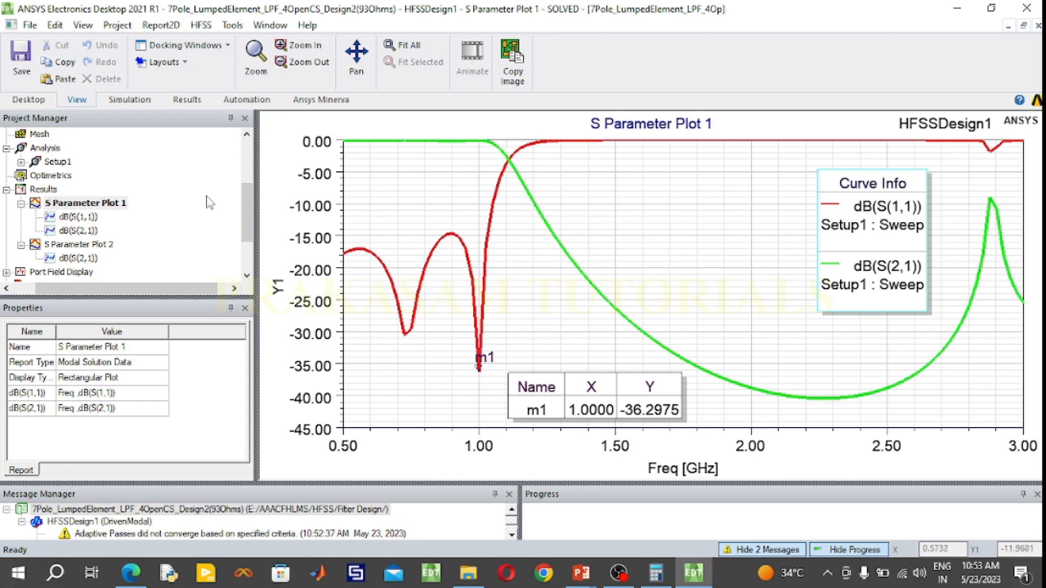
Open S Parameter Plot 2 and move its curve legend away from the dB(S(2,1)) peak near 2.9 GHz
click(20, 203)
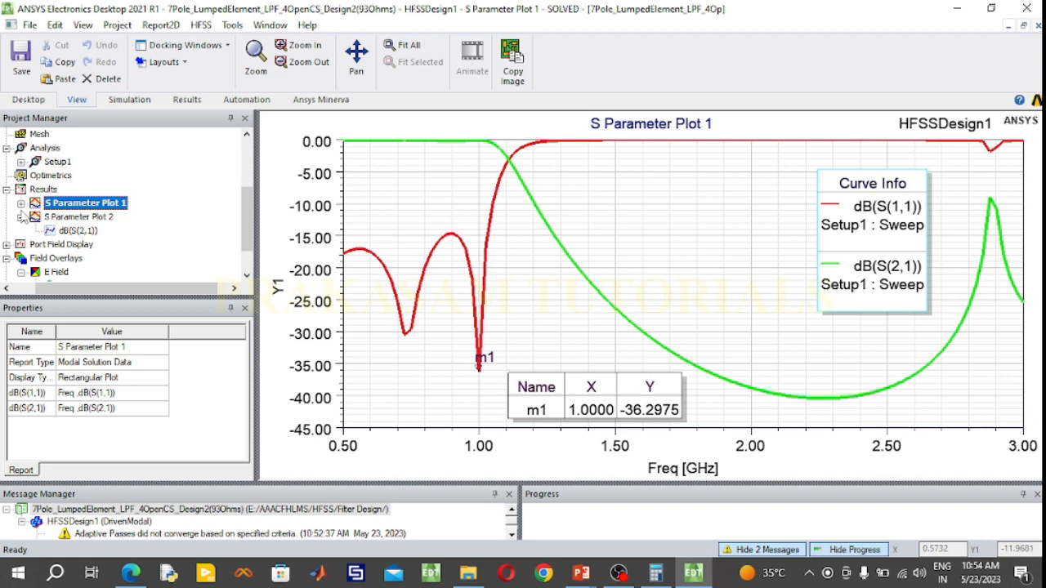
double_click(79, 218)
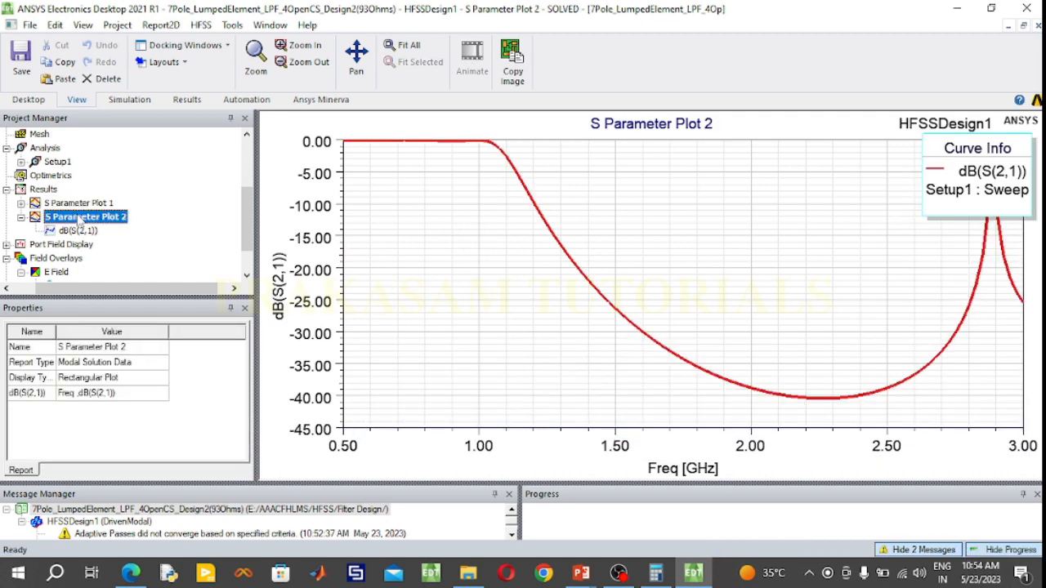
drag(952, 181, 876, 187)
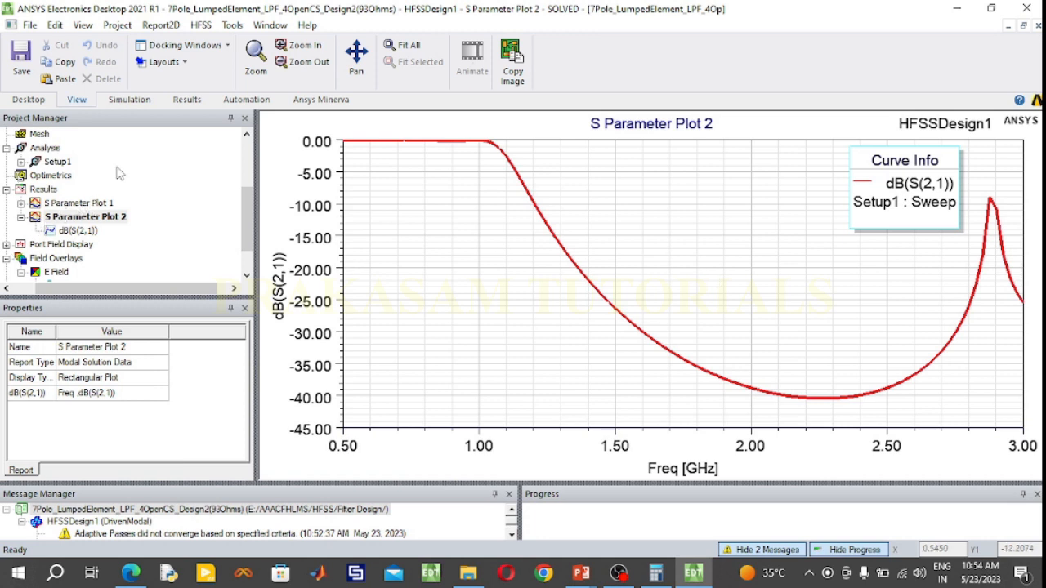
Return from the S-parameter plot to the 3D model of HFSSDesign1
scroll(120, 173, up, 3)
click(120, 135)
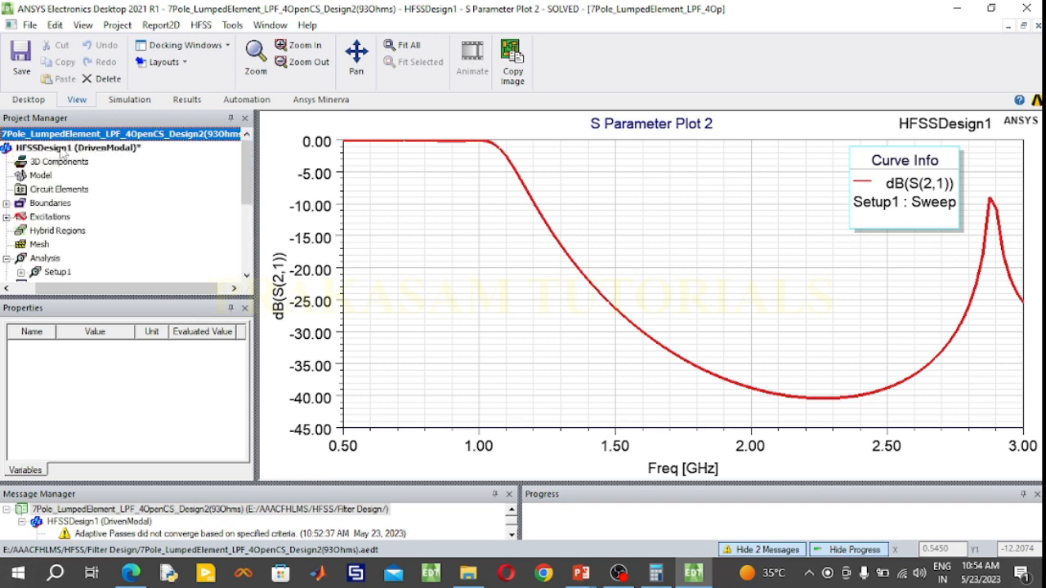
double_click(61, 151)
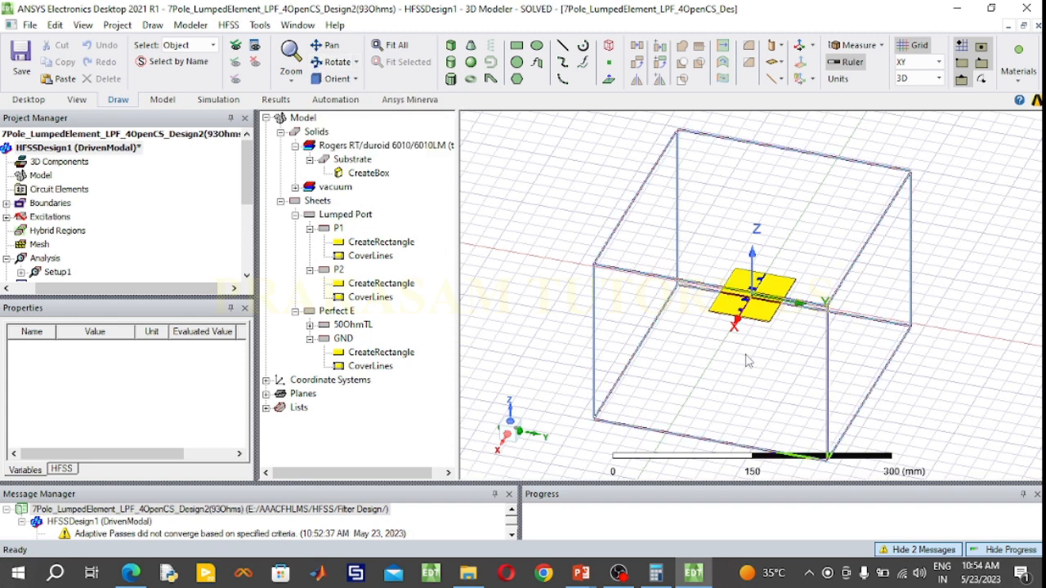
Examine the filter's four open-circuited stubs up close from above, and restore the default isometric orientation
click(332, 62)
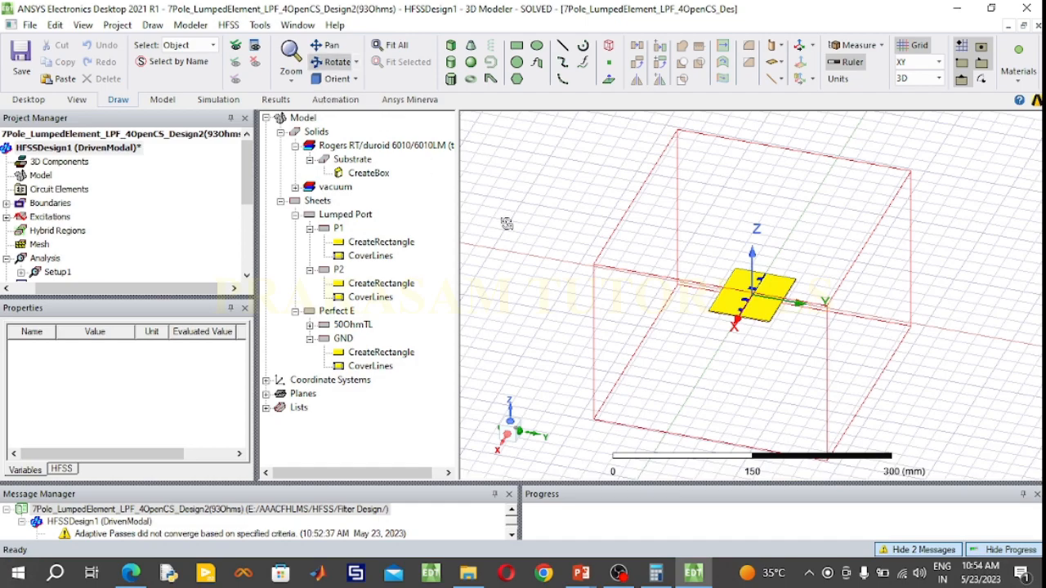
drag(507, 224, 534, 418)
scroll(794, 302, up, 2)
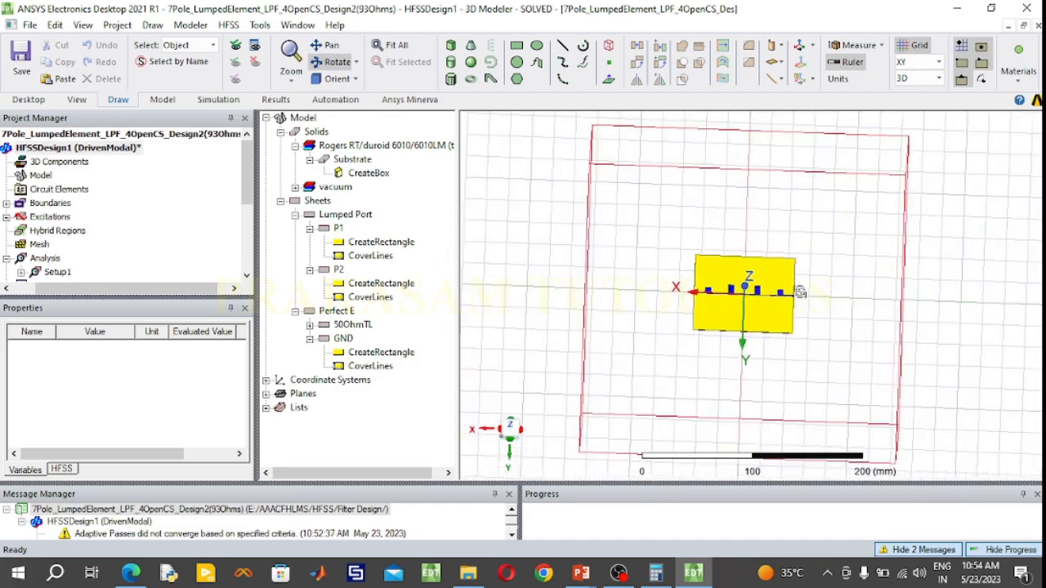
scroll(799, 292, up, 2)
scroll(871, 257, up, 2)
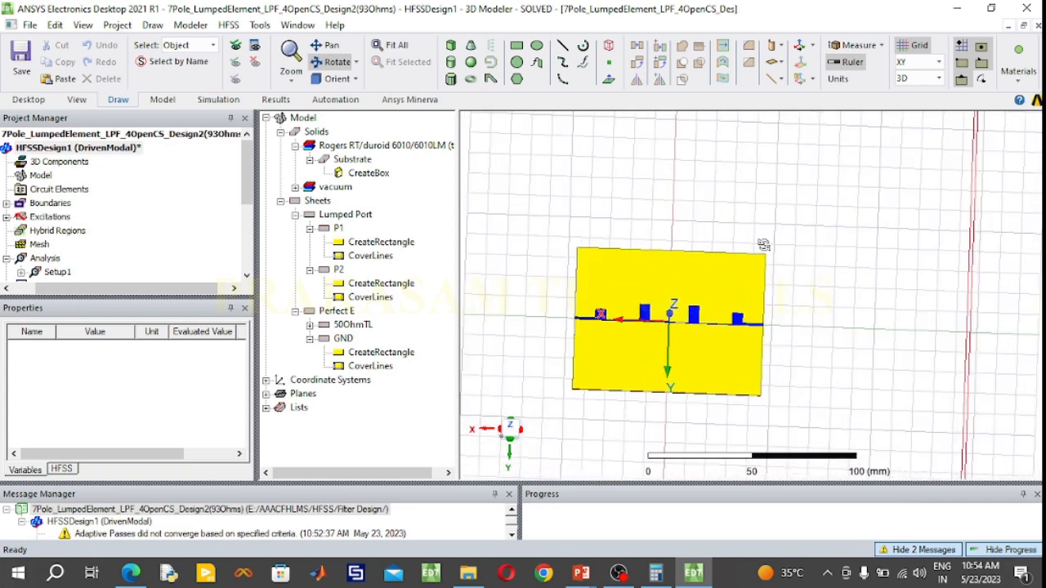
scroll(1013, 369, up, 2)
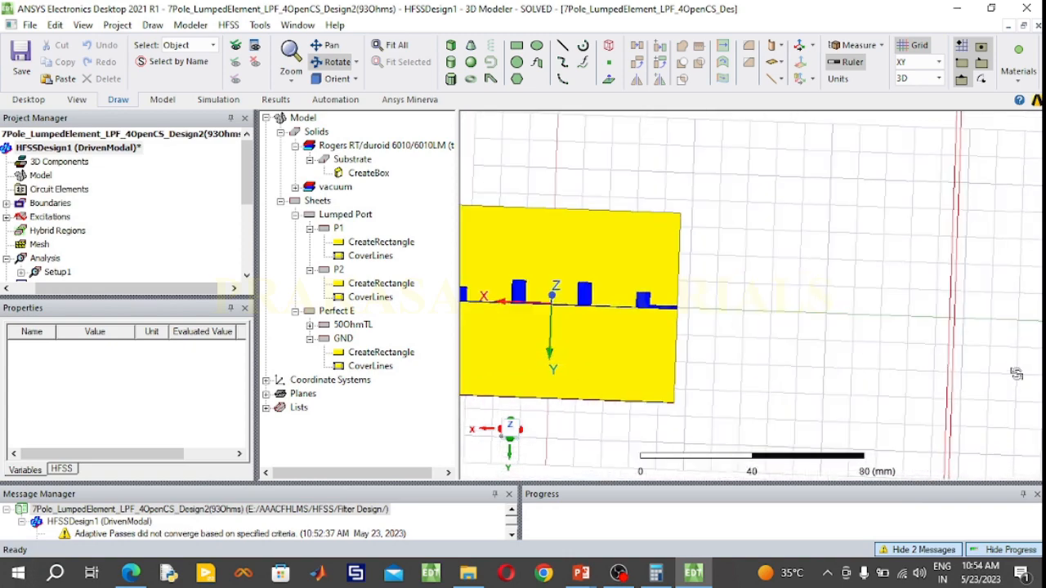
scroll(1013, 373, up, 1)
scroll(983, 376, down, 3)
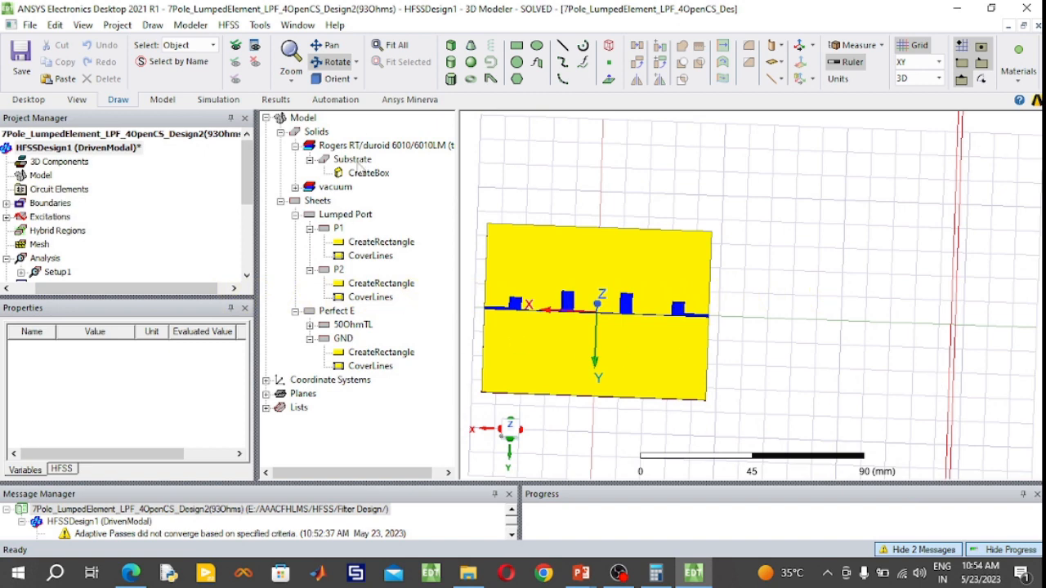
click(331, 79)
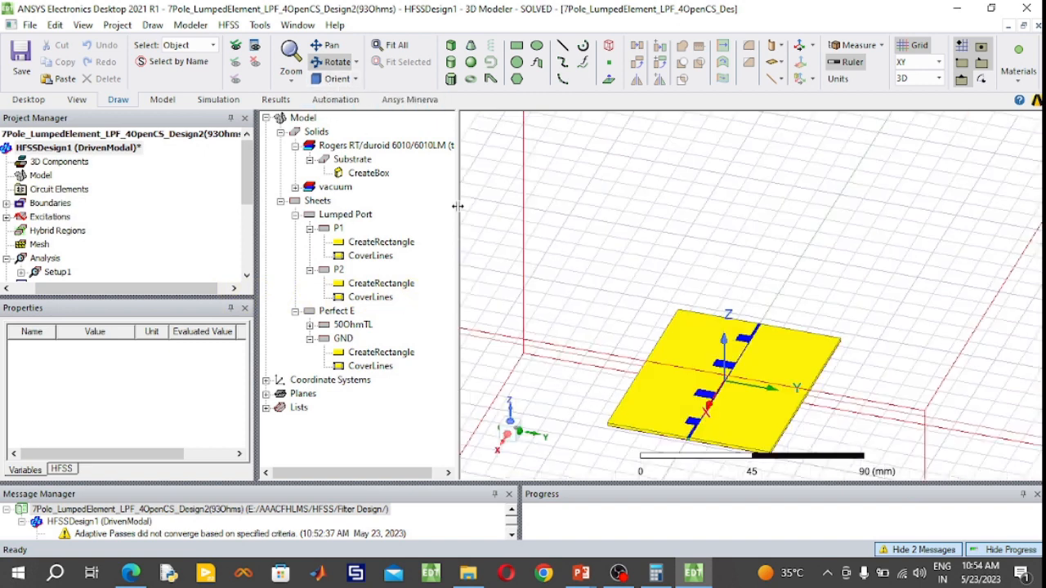